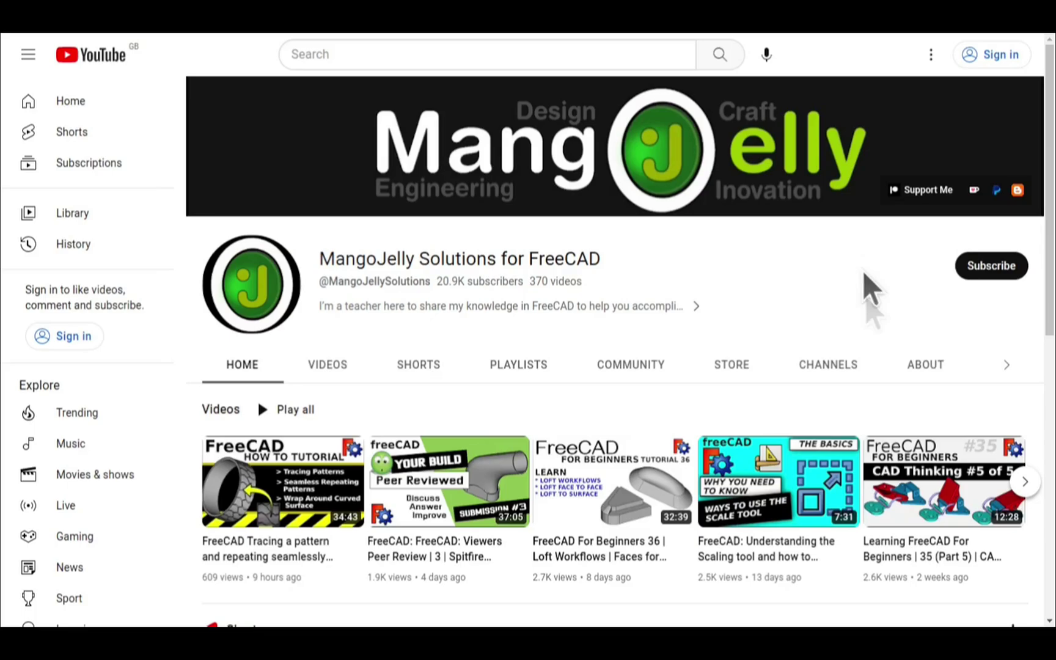
- Open the MangoJelly Solutions About page and select the donation links in its description
left_click(925, 368)
scroll(225, 477, "down", 3)
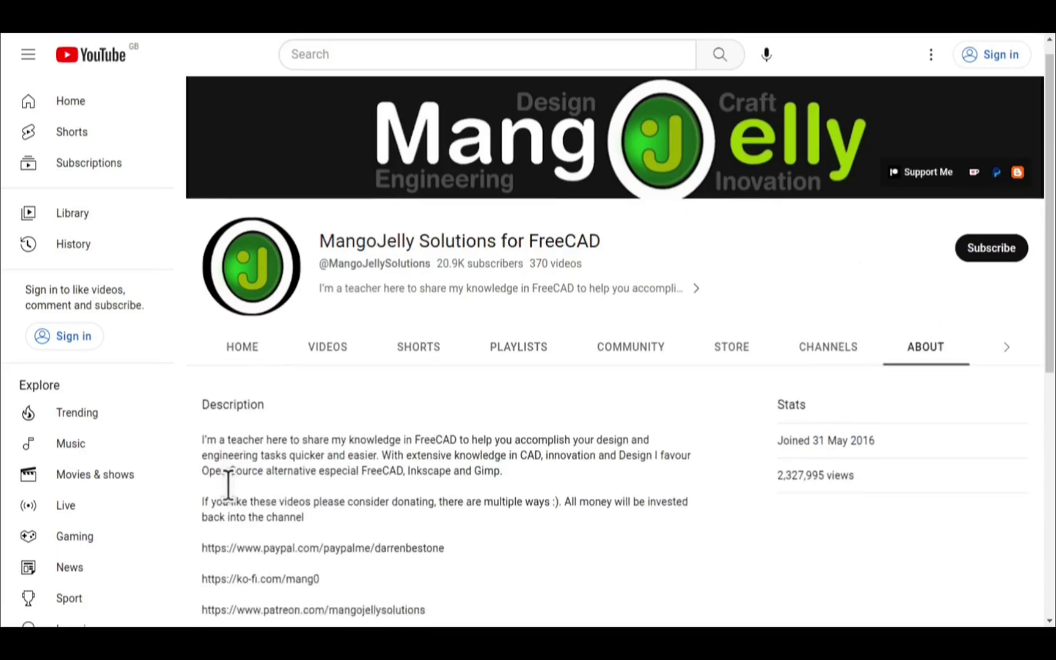
left_click_drag(417, 437, 203, 377)
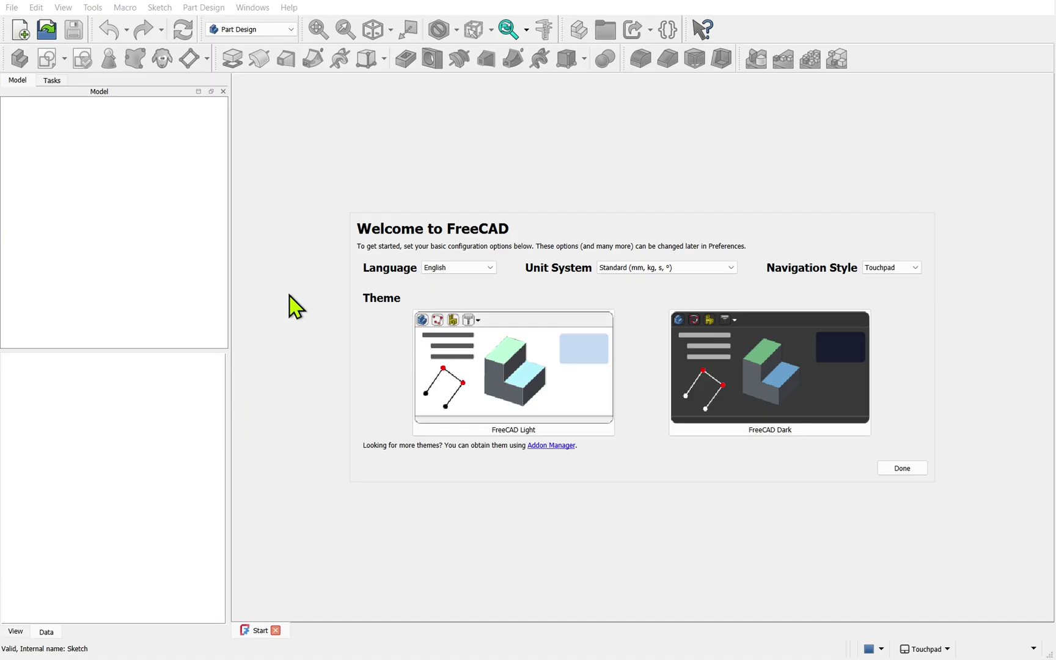
- Create a new document in the Part Design workbench and add a Body to it
left_click(20, 30)
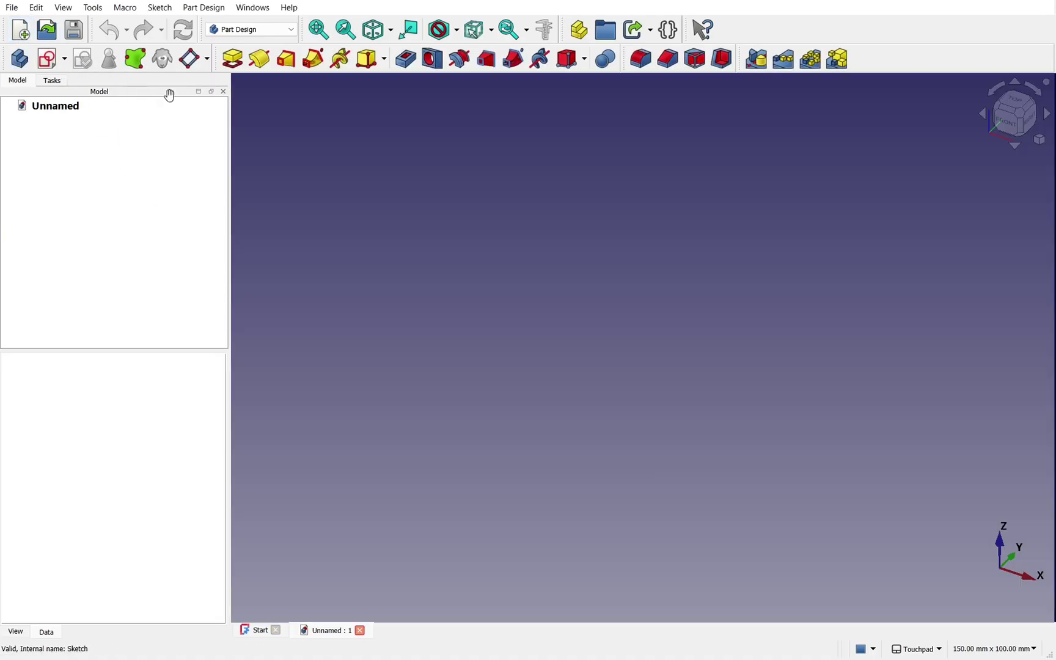
left_click(251, 31)
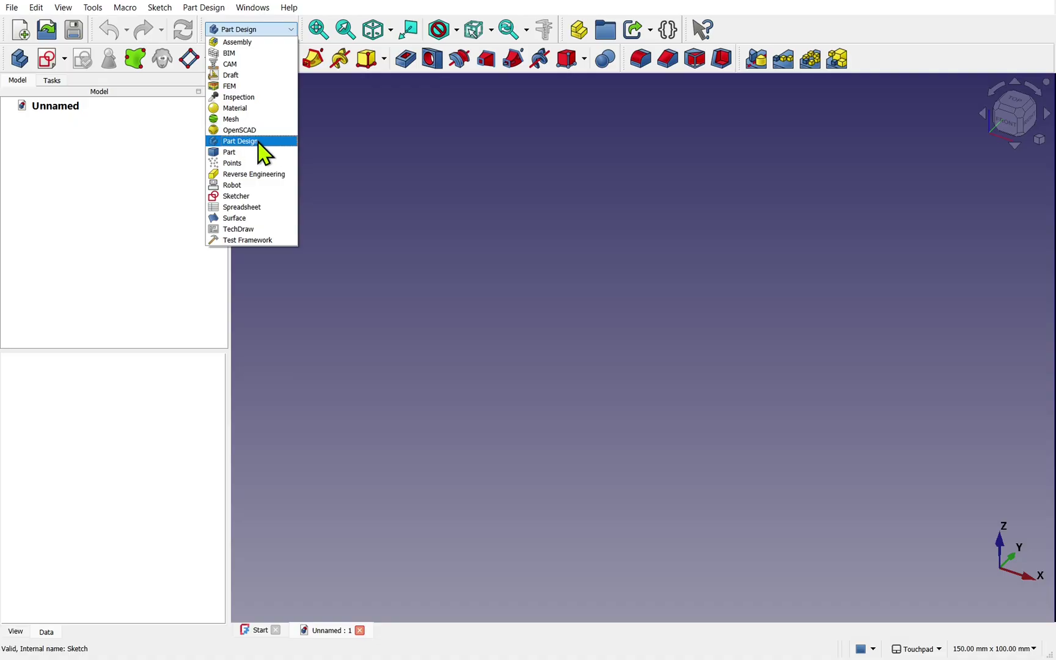
left_click(516, 267)
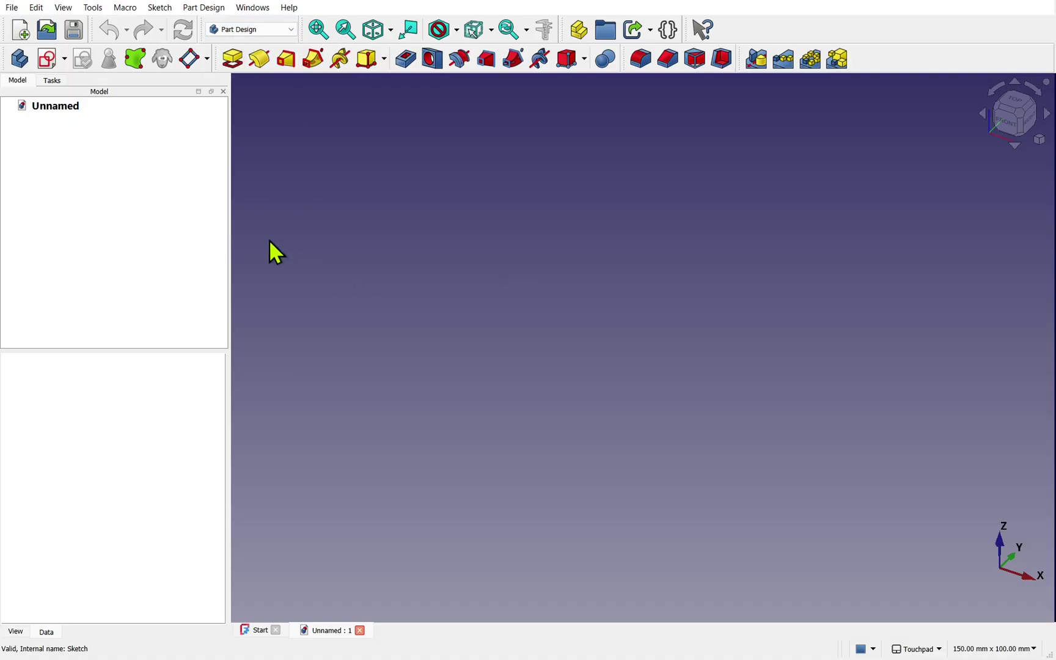
left_click(22, 61)
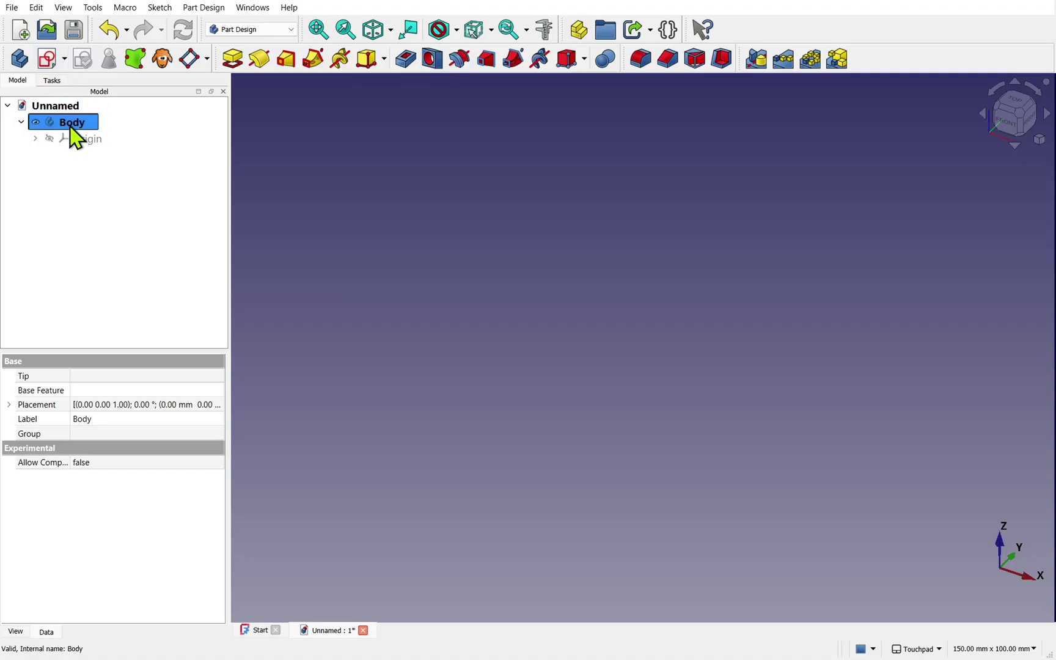
- Start a new sketch on the Body's XZ plane and zoom the view to fit
left_click(48, 60)
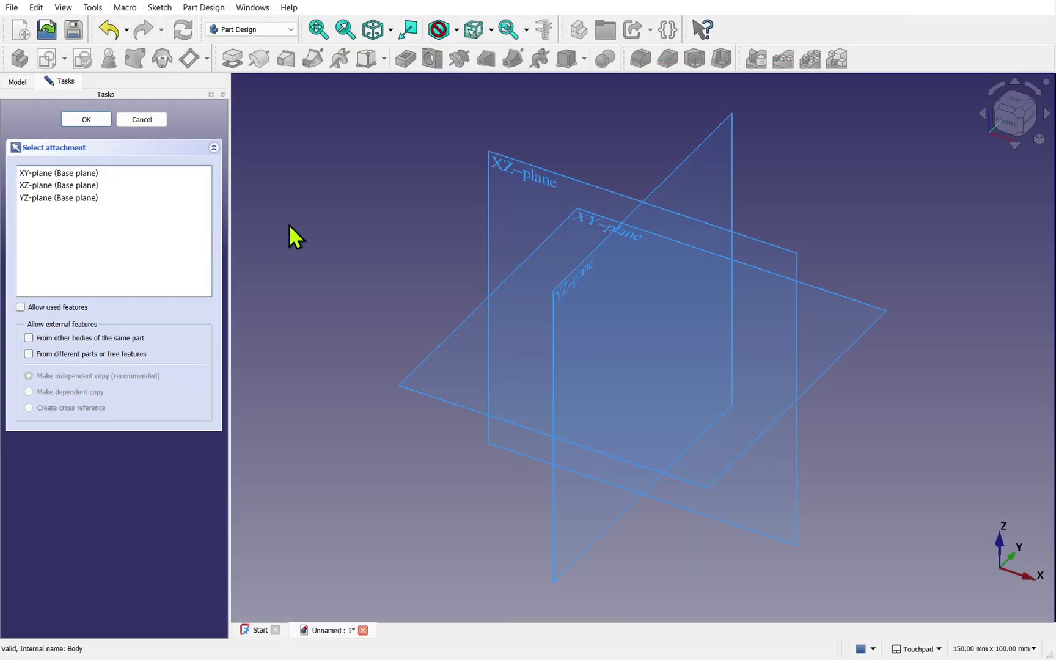
left_click(531, 178)
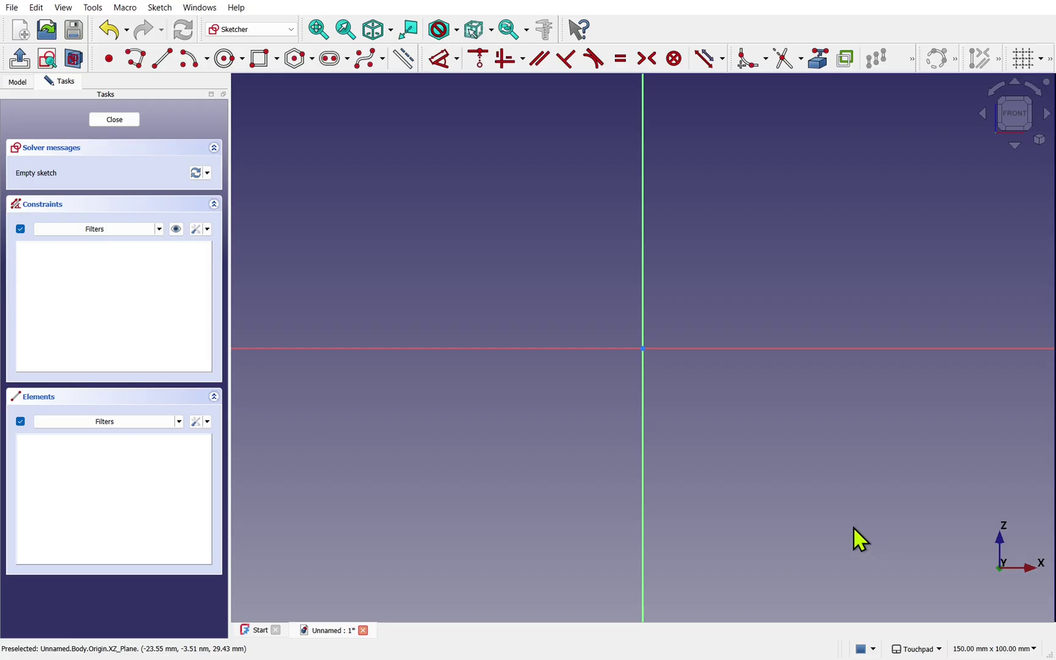
scroll(679, 337, "up", 1)
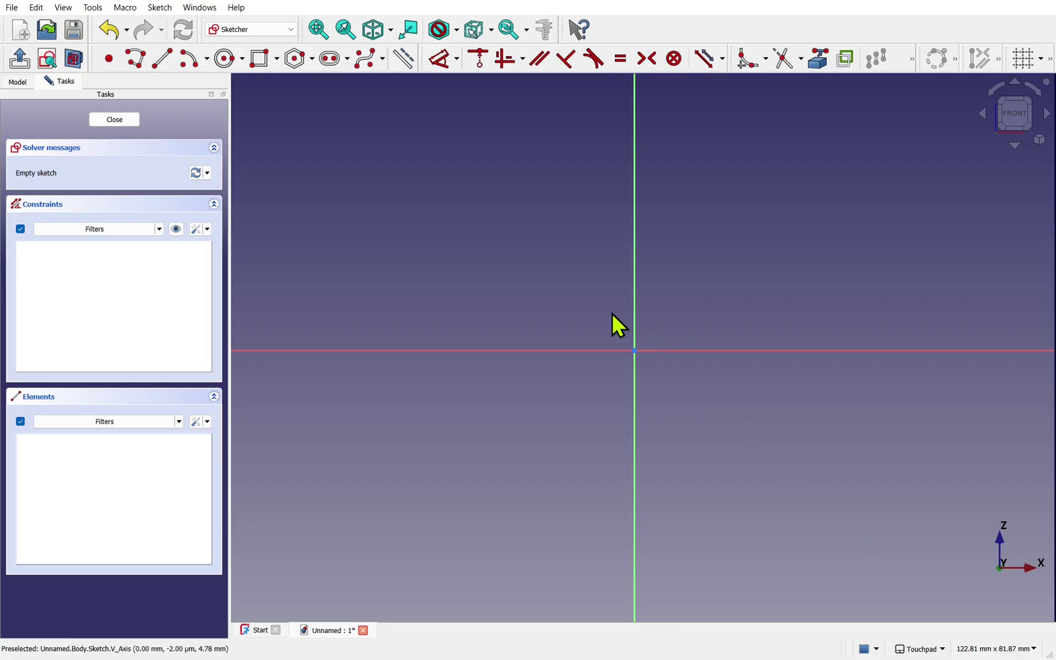
scroll(597, 309, "up", 1)
scroll(597, 310, "up", 3)
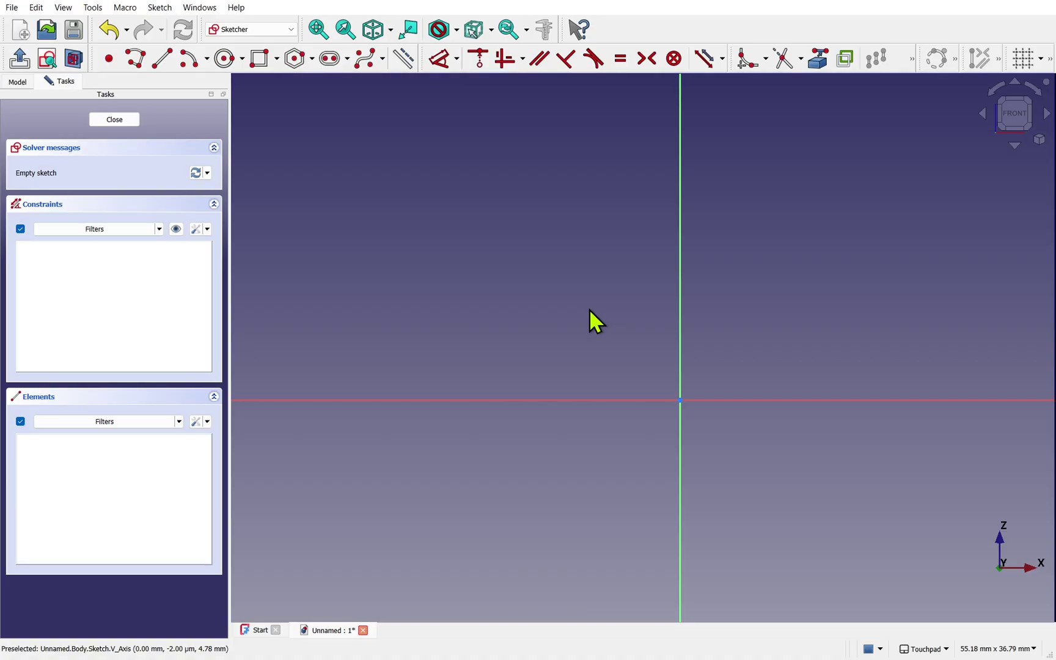
scroll(584, 310, "down", 1)
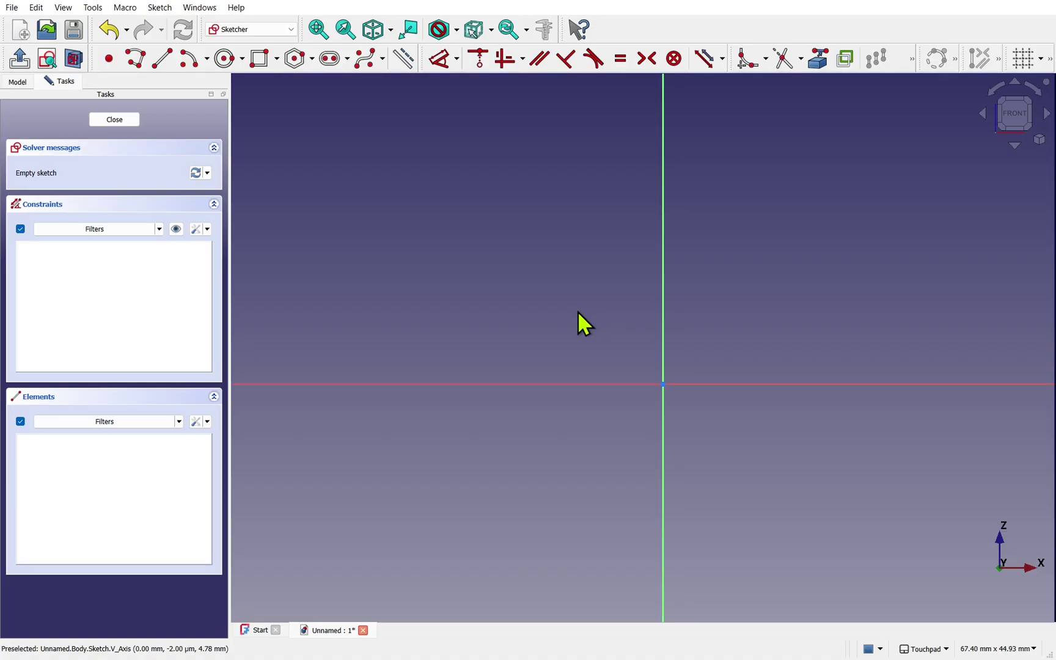
- Draw the profile's top horizontal edge with the Polyline tool, leaving auto constraints unchanged
left_click(135, 63)
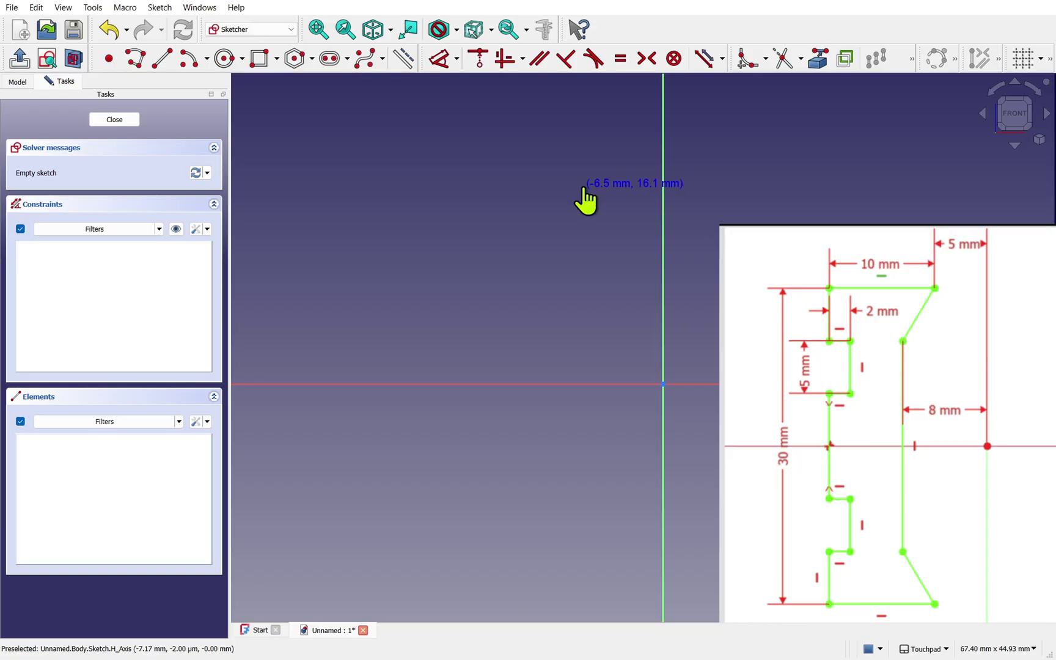
left_click(584, 185)
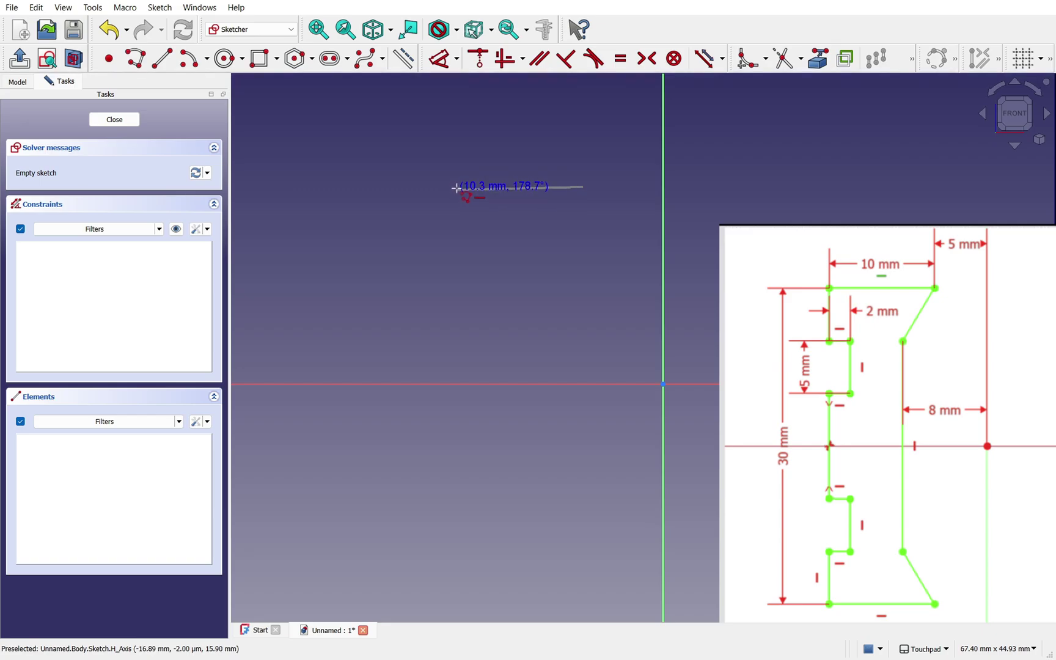
left_click(208, 230)
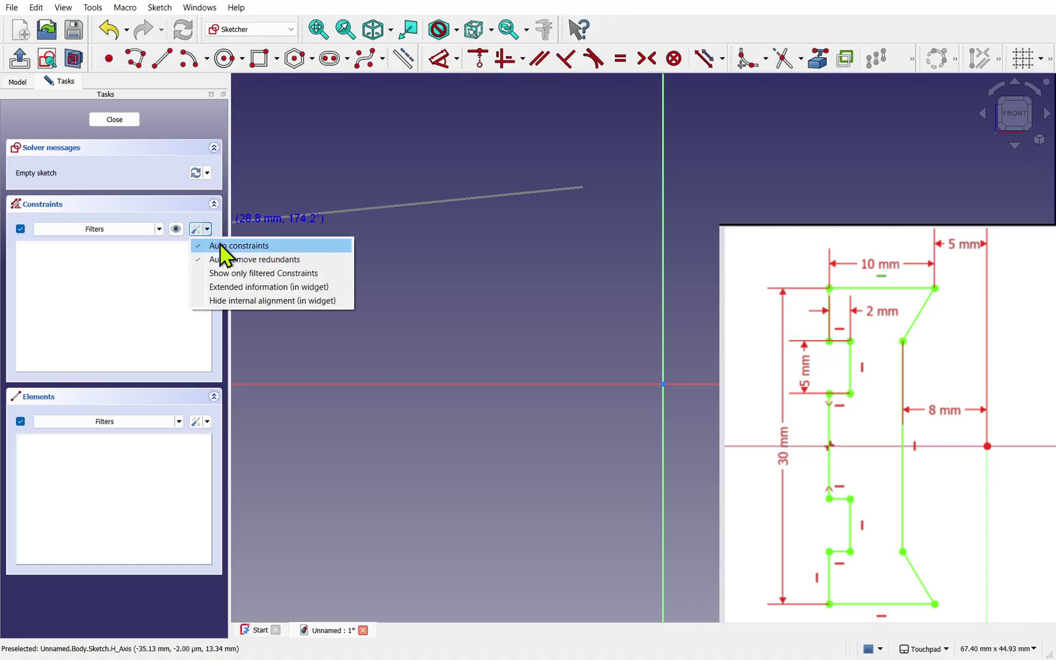
left_click(208, 230)
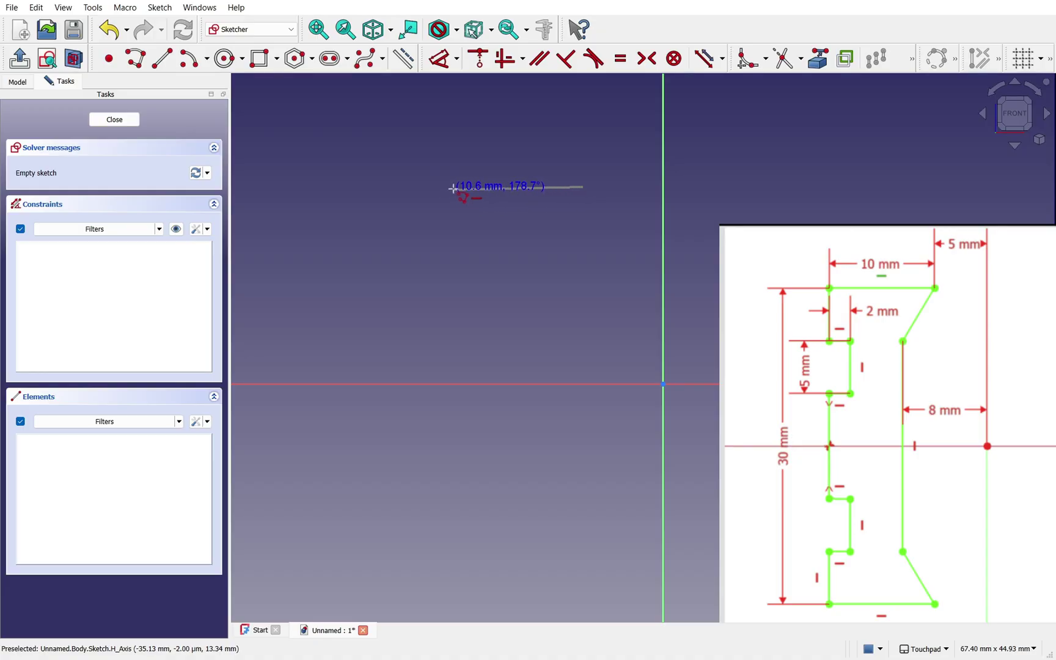
left_click(453, 188)
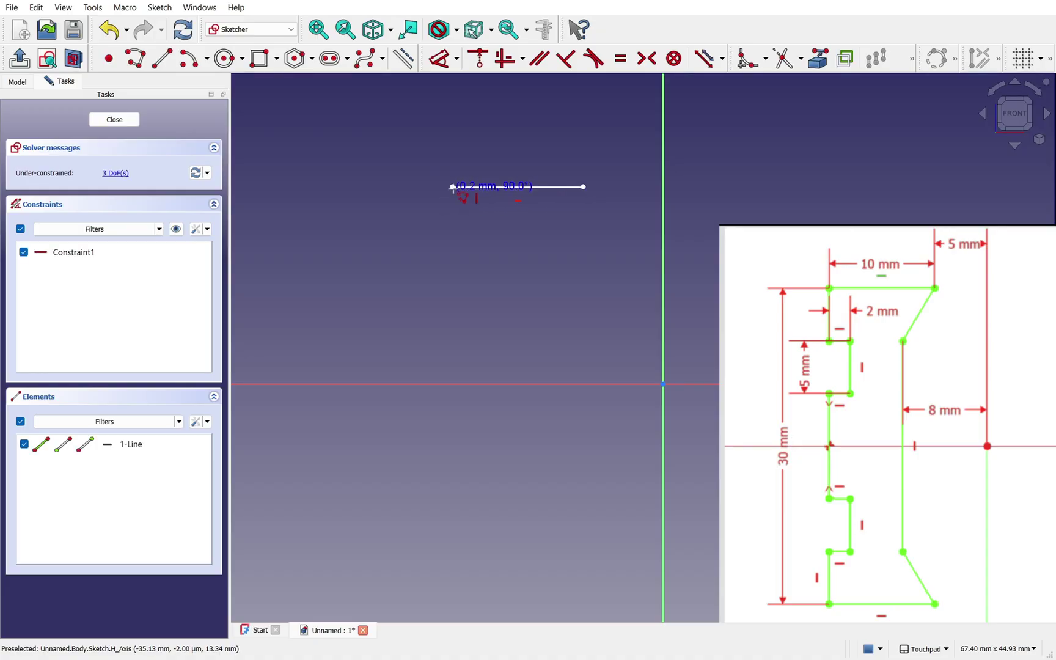
- Trace the stepped left side of the profile down to the lower step
left_click(453, 249)
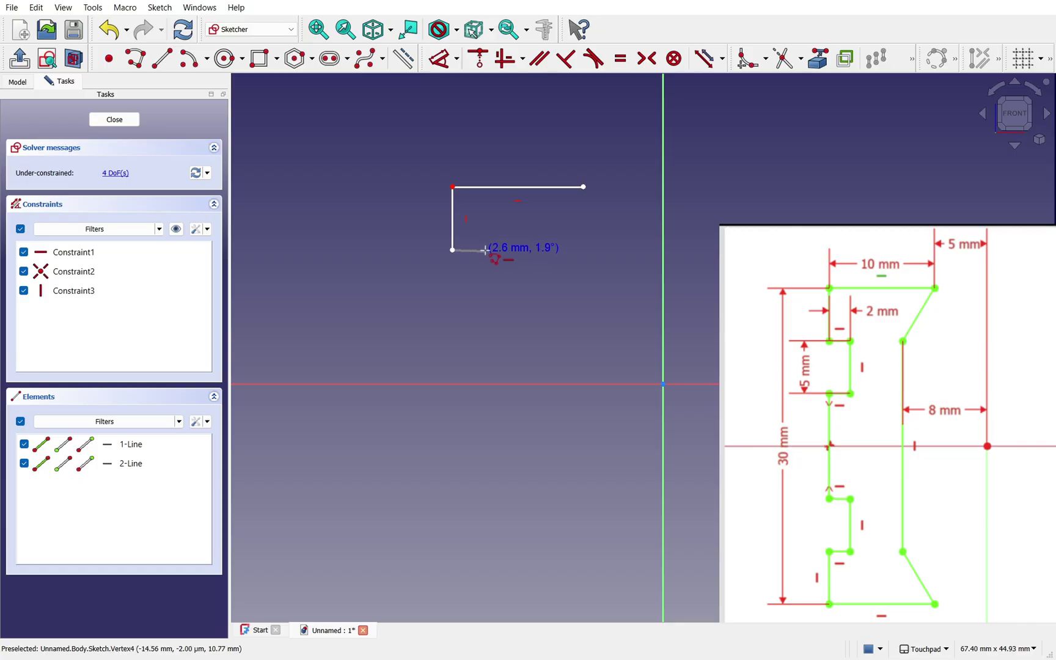
left_click(482, 249)
left_click(481, 326)
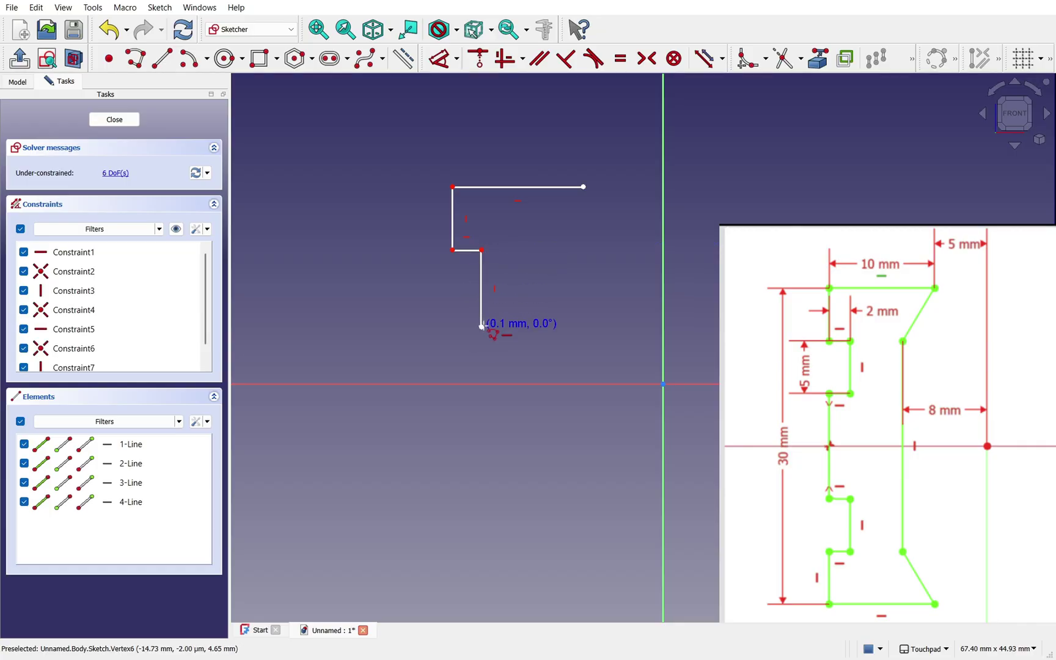
left_click(451, 332)
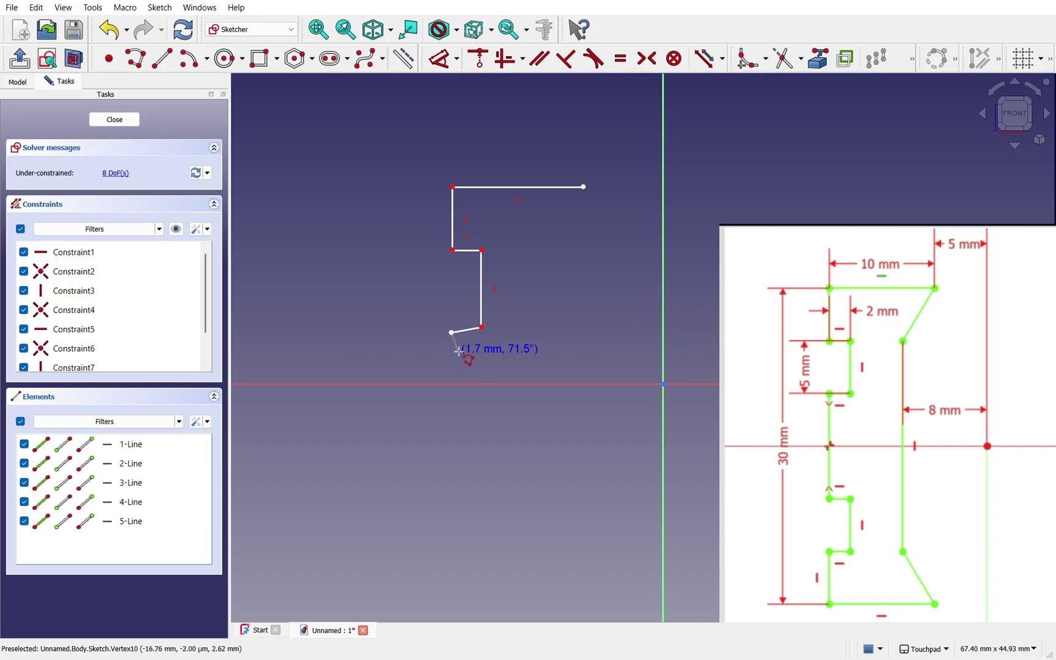
left_click(451, 467)
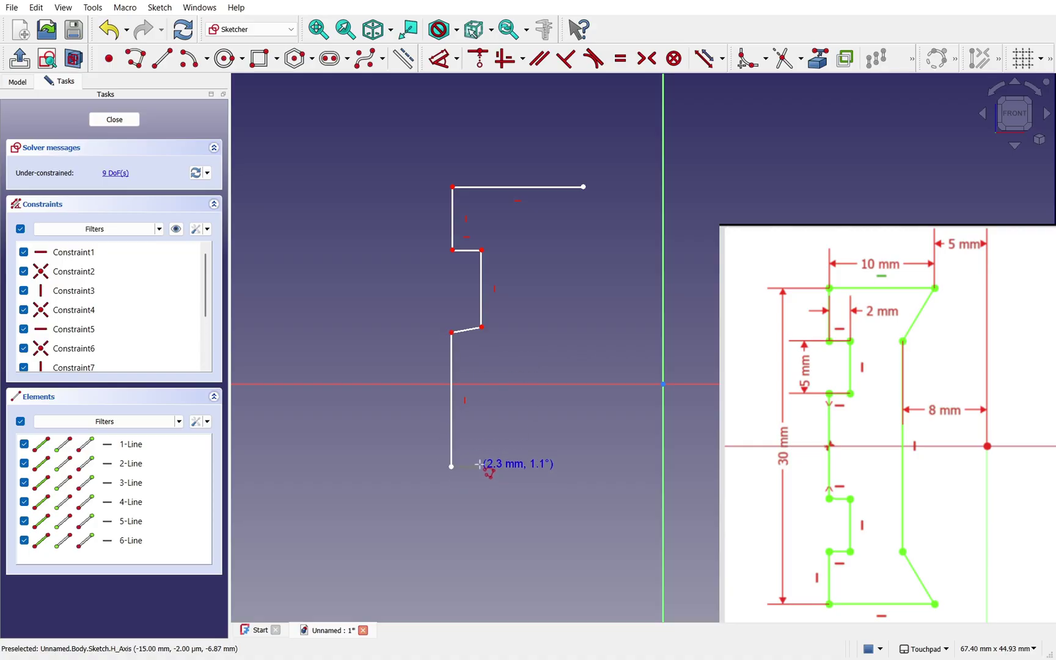
left_click(484, 467)
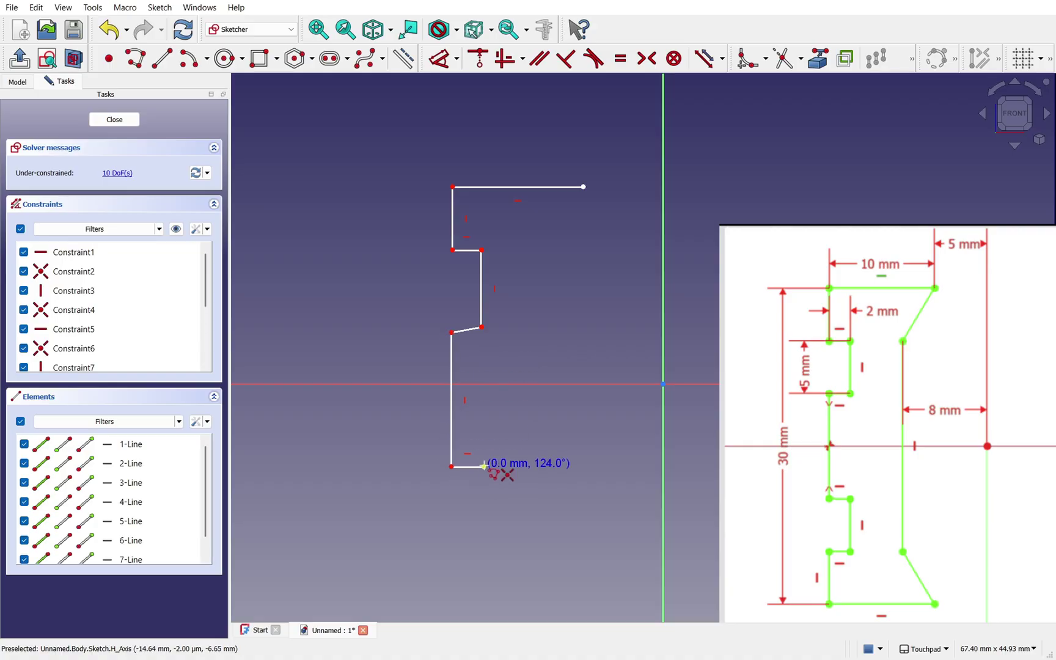
left_click(484, 531)
left_click(451, 531)
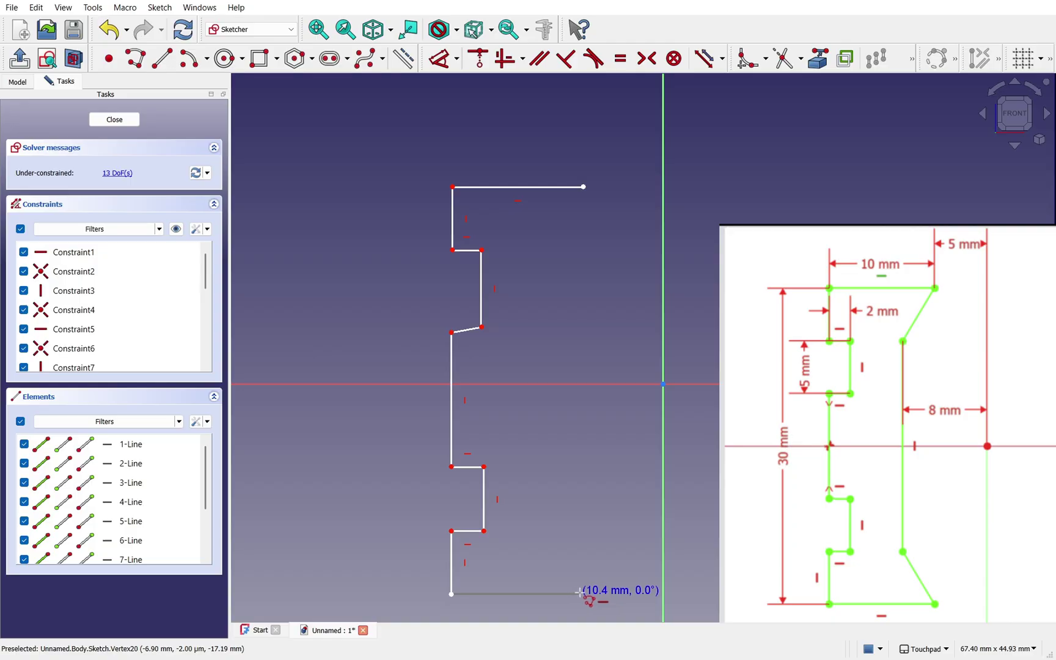
- Add the bottom edge, angled lower corner, inner vertical wall and angled top corner
left_click(578, 593)
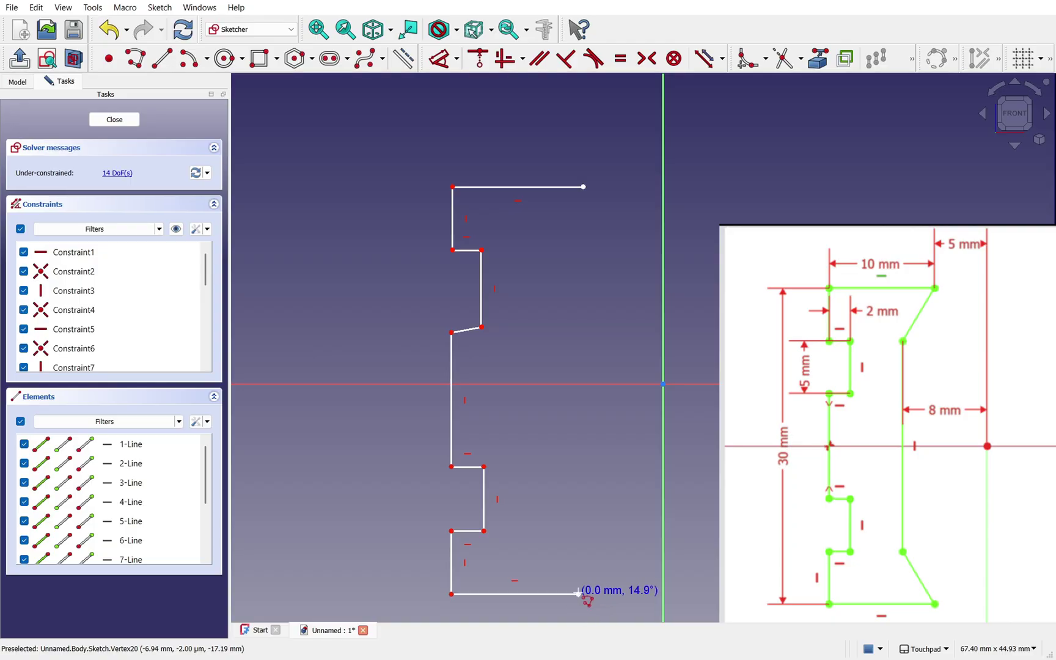
left_click(544, 555)
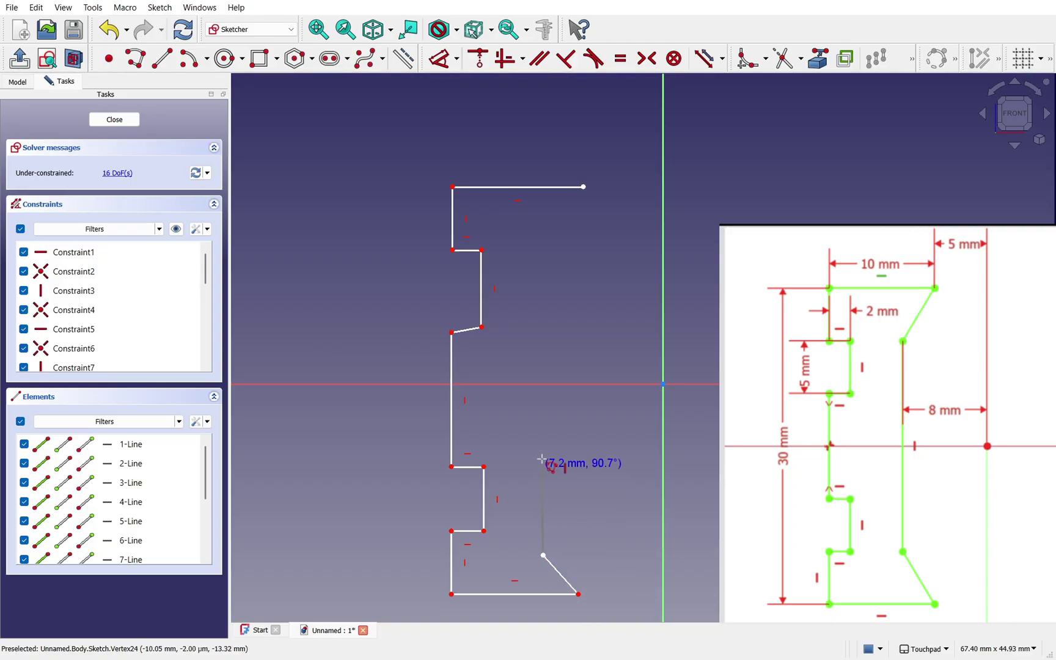
left_click(542, 253)
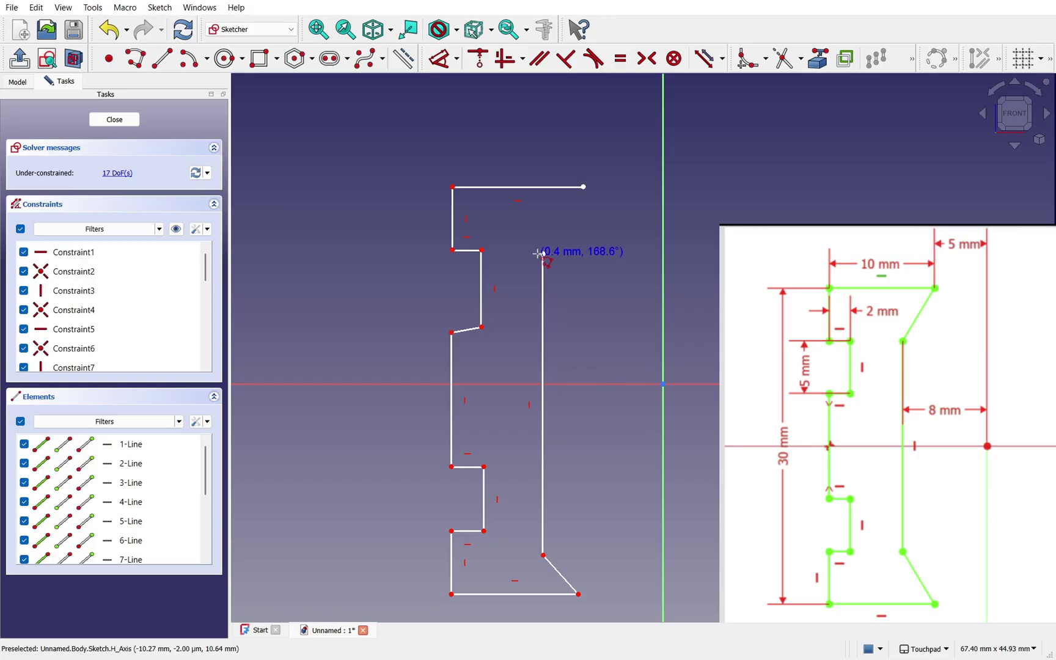
left_click(604, 208)
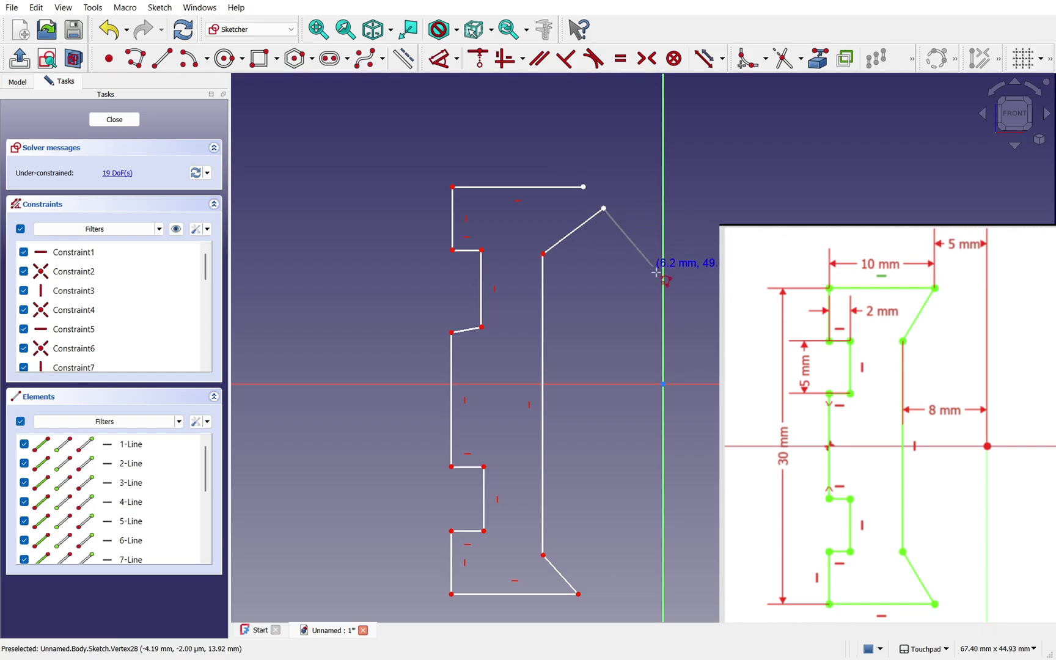
- Join the open top-right endpoints with a coincident constraint and make the sloped step horizontal
right_click(603, 244)
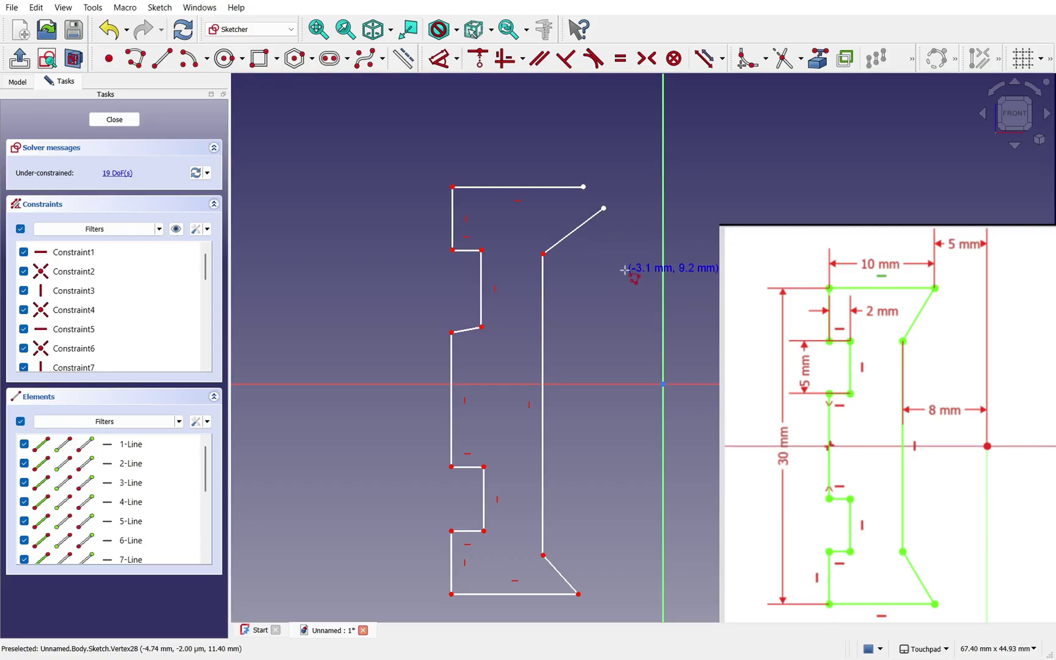
right_click(609, 251)
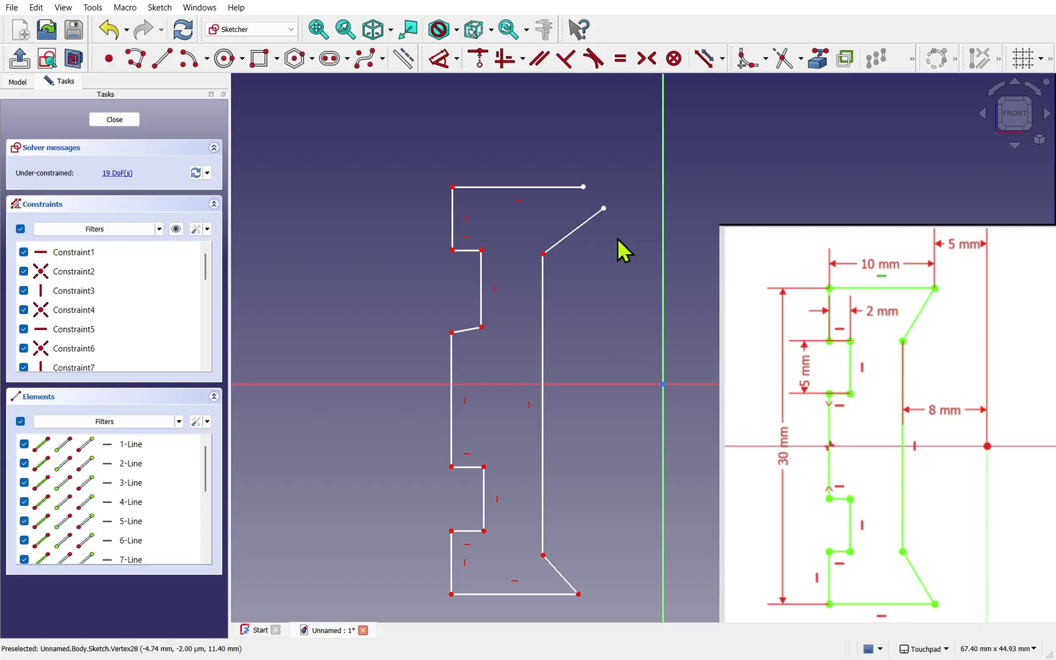
left_click(584, 187)
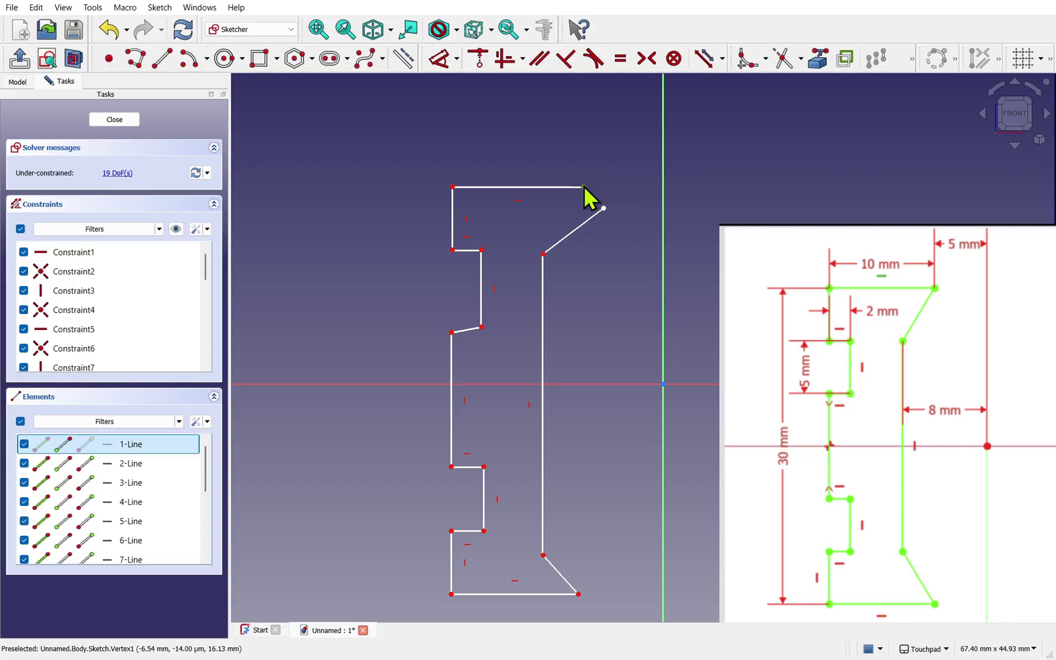
left_click(695, 191)
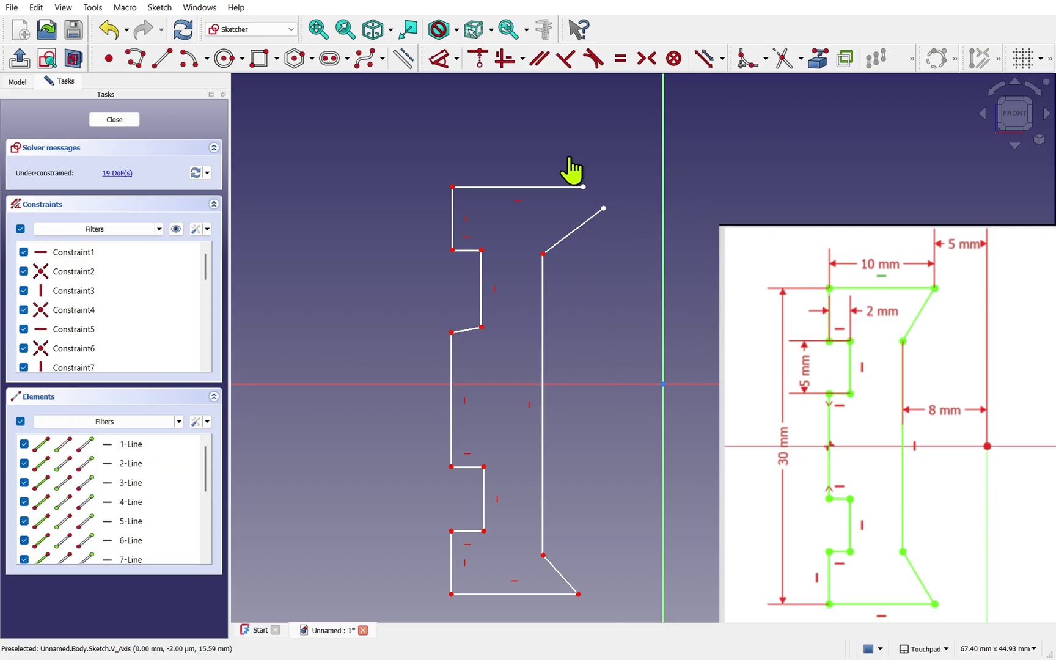
left_click_drag(568, 157, 634, 229)
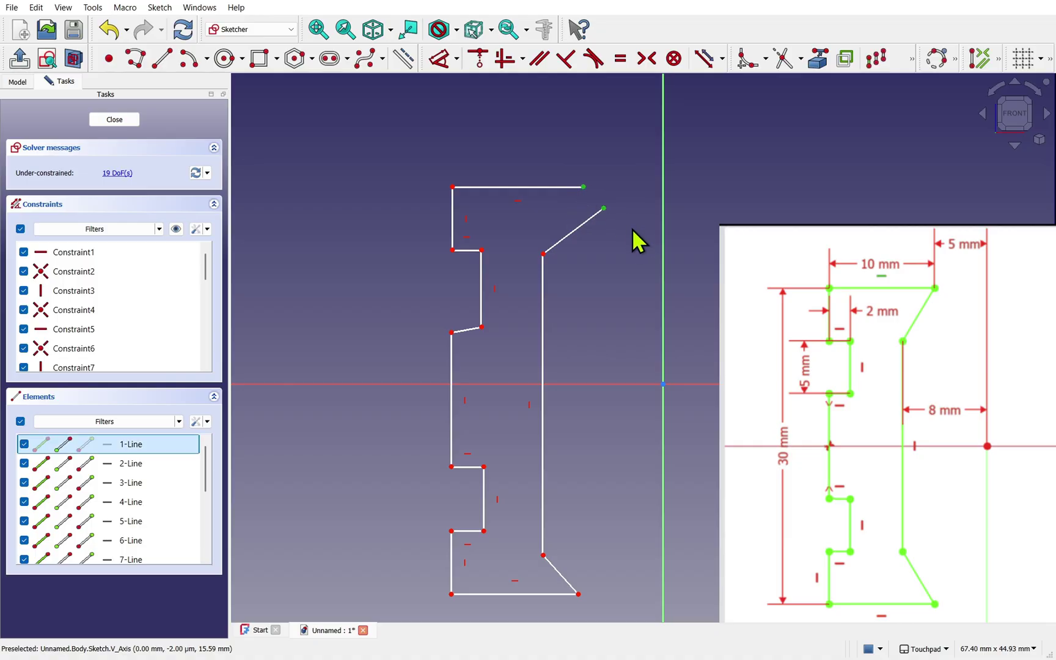
left_click(479, 61)
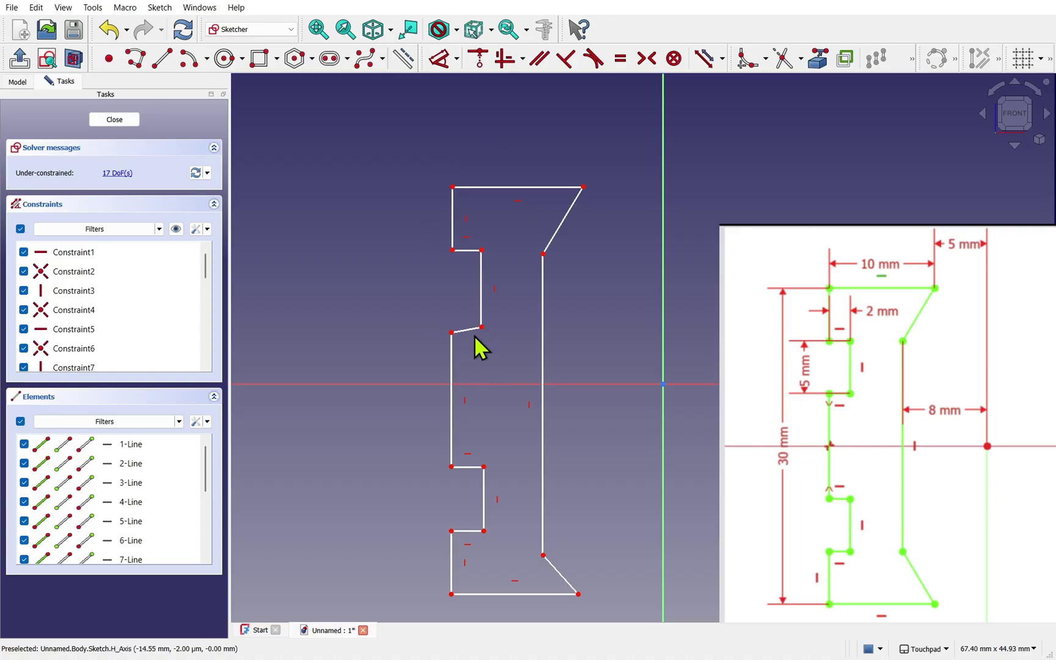
left_click(506, 62)
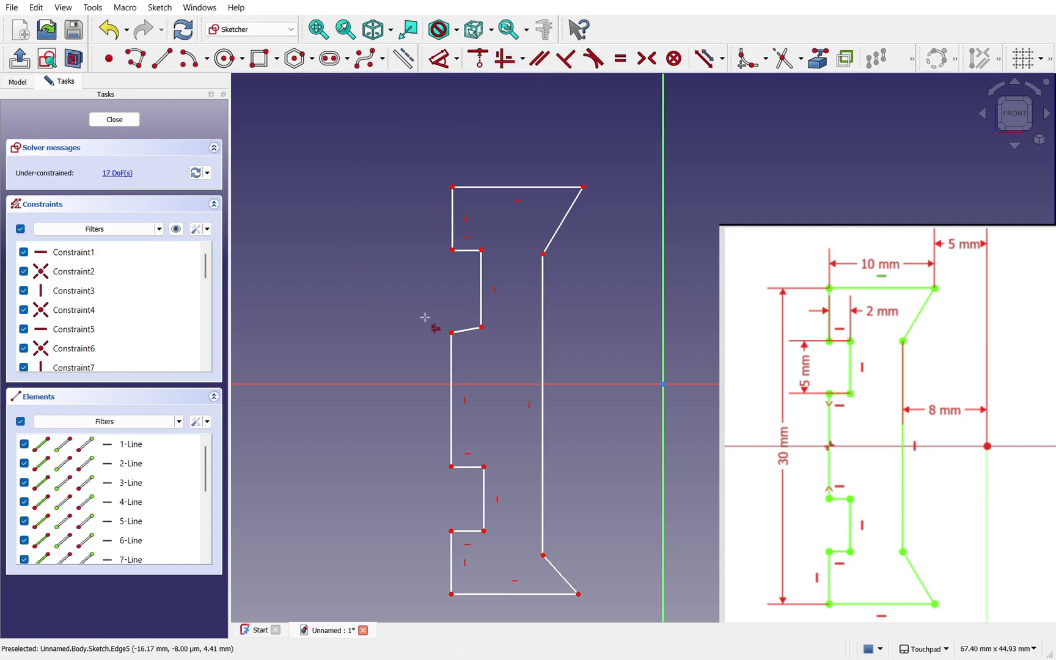
left_click(466, 330)
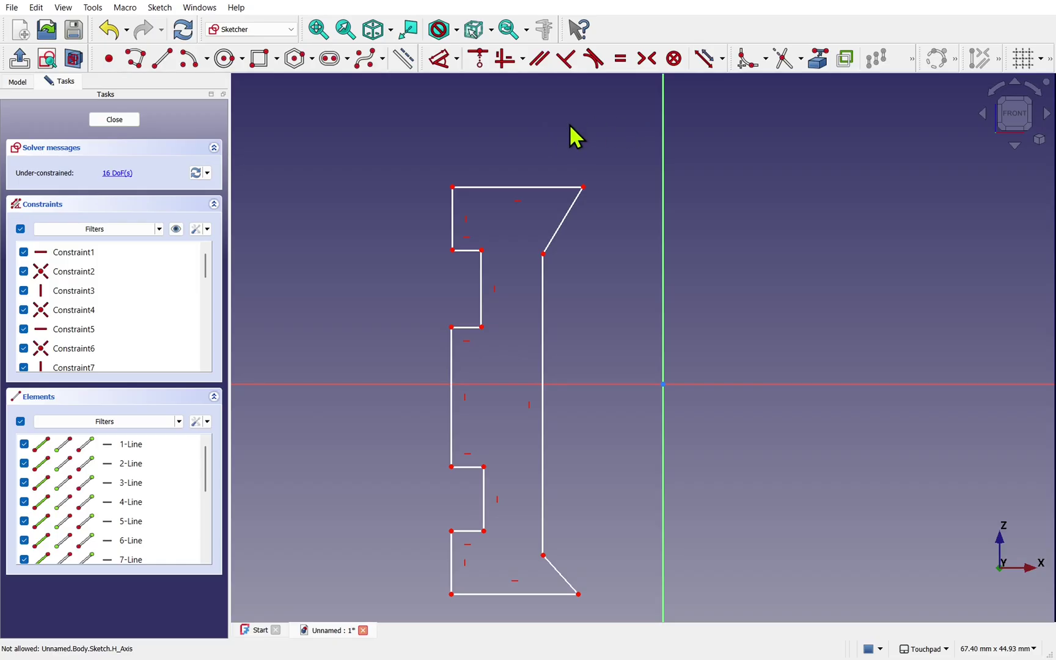
- Dimension the top-right corner 5 mm from the vertical axis
right_click(575, 136)
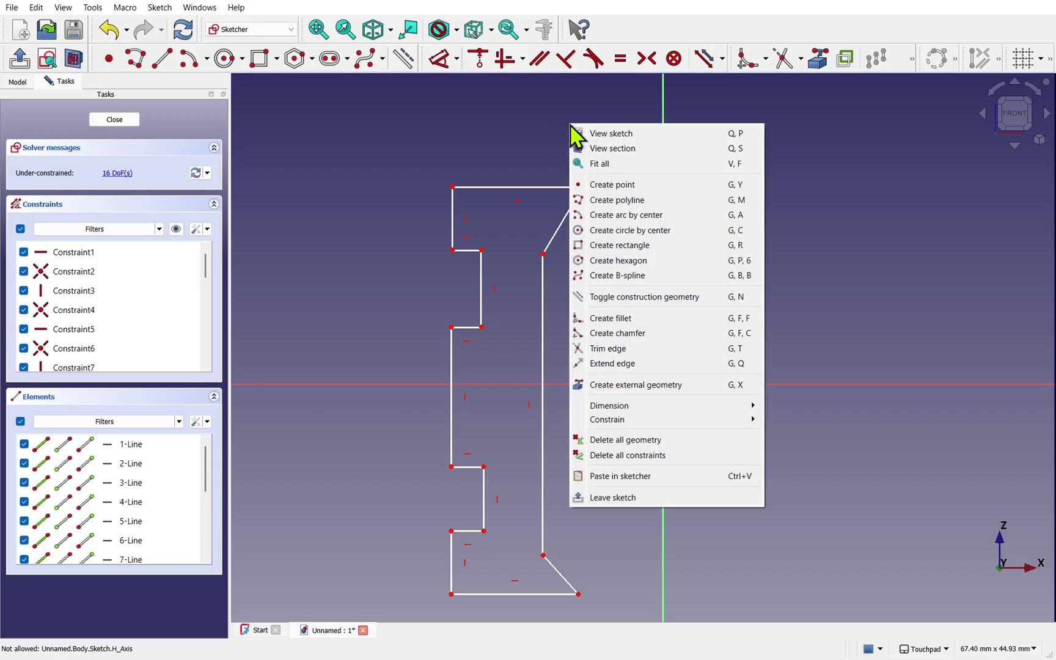
mouse_move(667, 410)
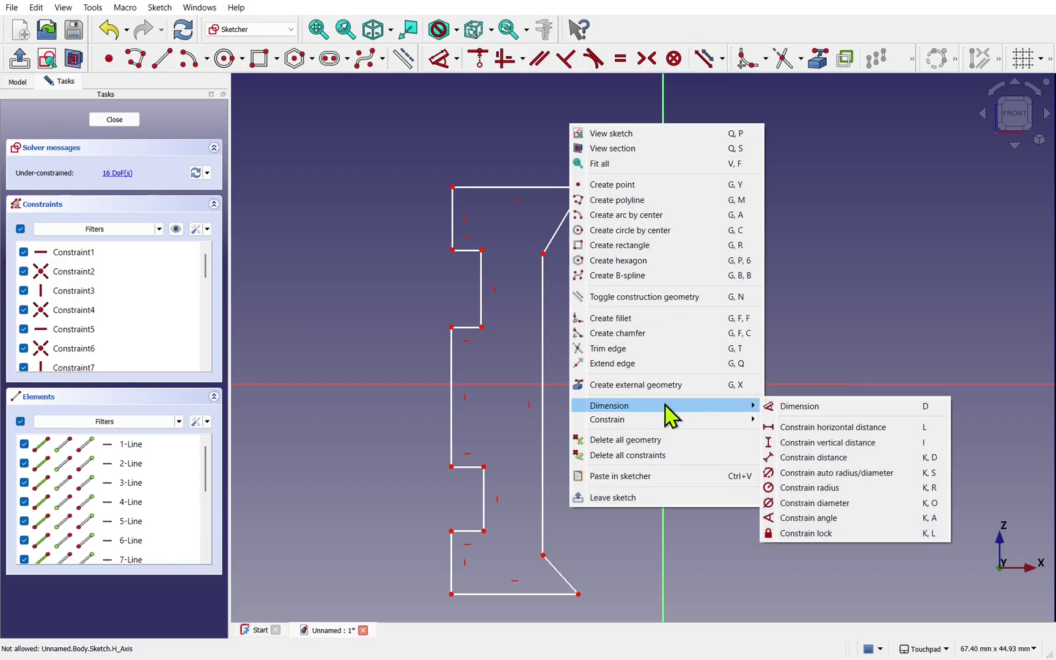
left_click(789, 406)
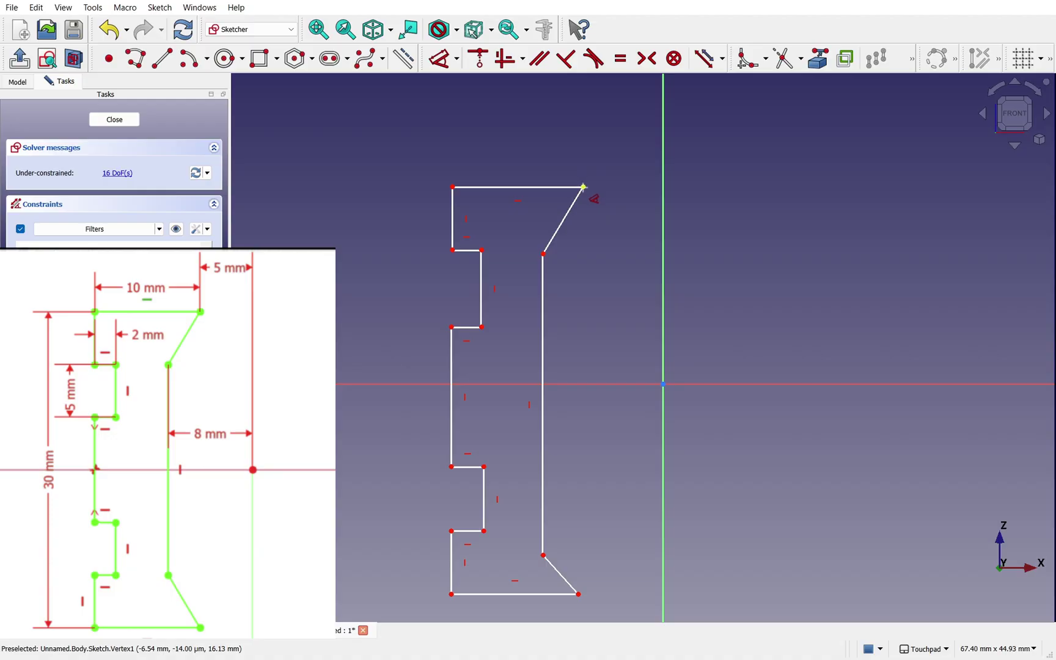
left_click(583, 186)
left_click(663, 384)
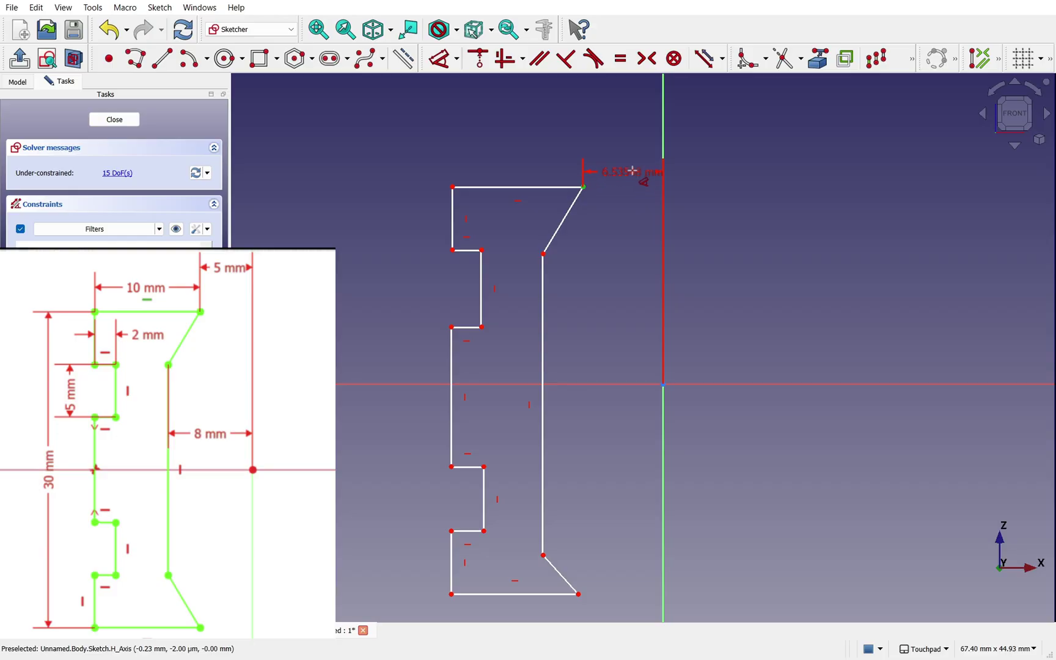
left_click(632, 177)
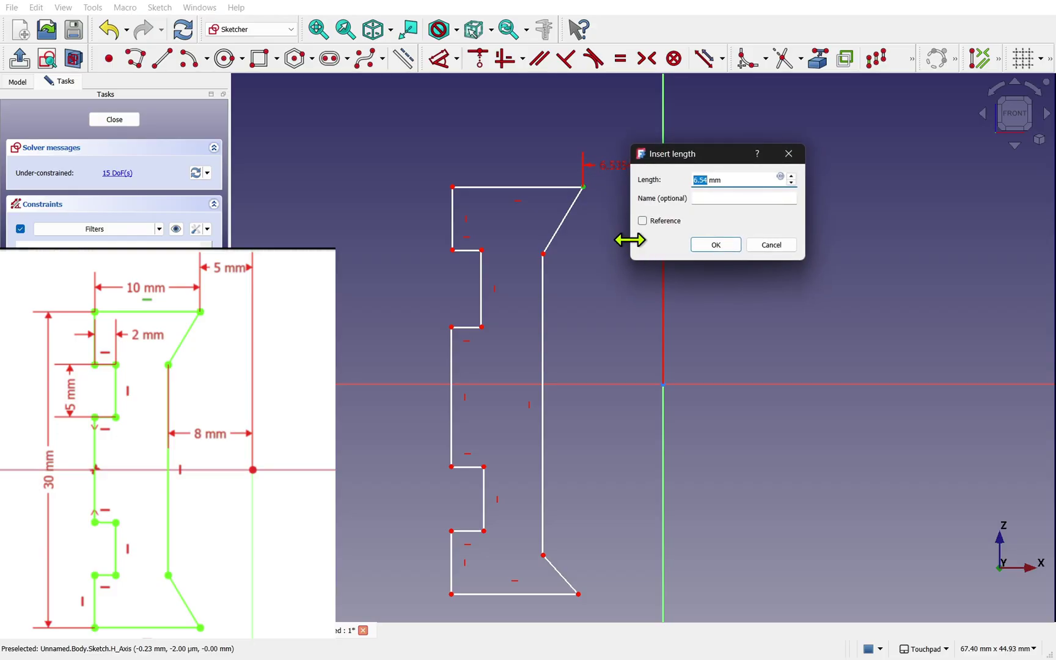
type("5")
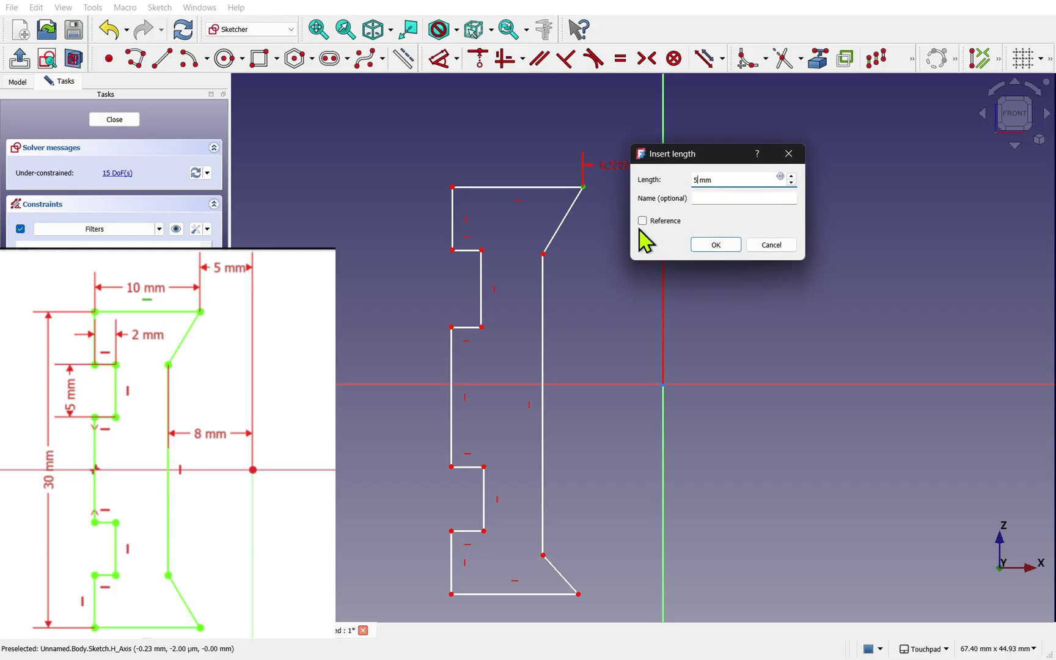
left_click(720, 244)
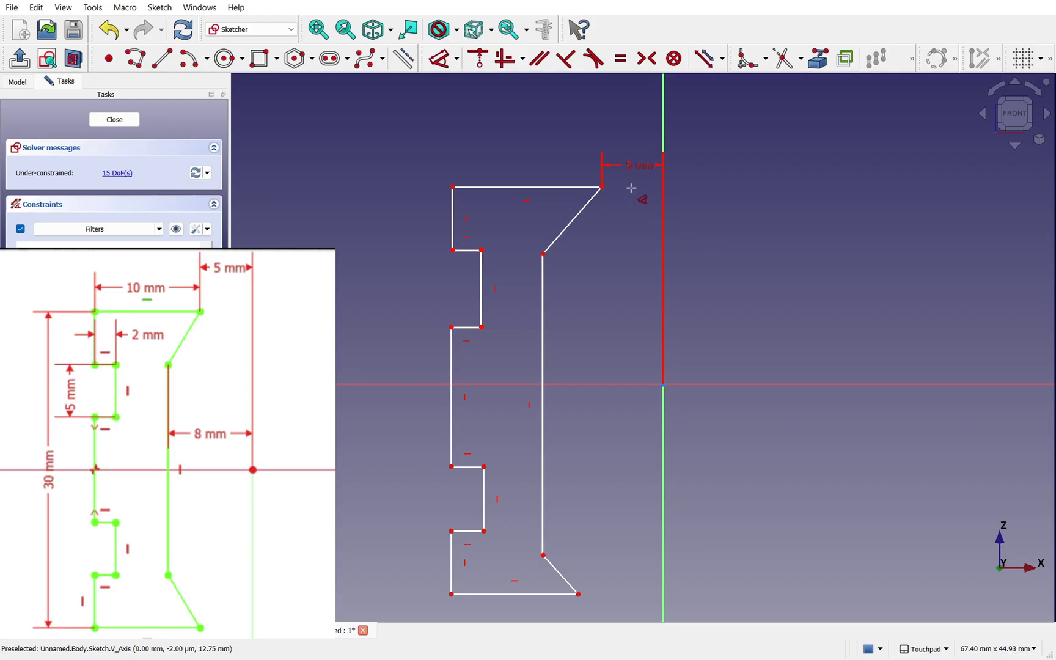
- Dimension the inner vertical edge 8 mm from the axis
left_click(544, 254)
left_click(663, 384)
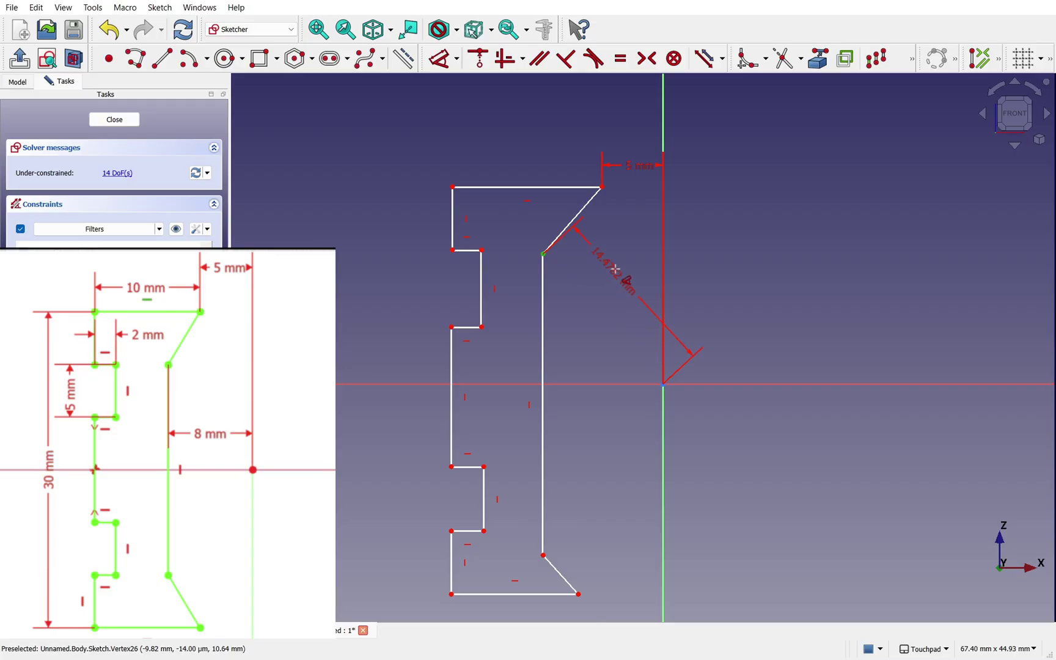
left_click(618, 236)
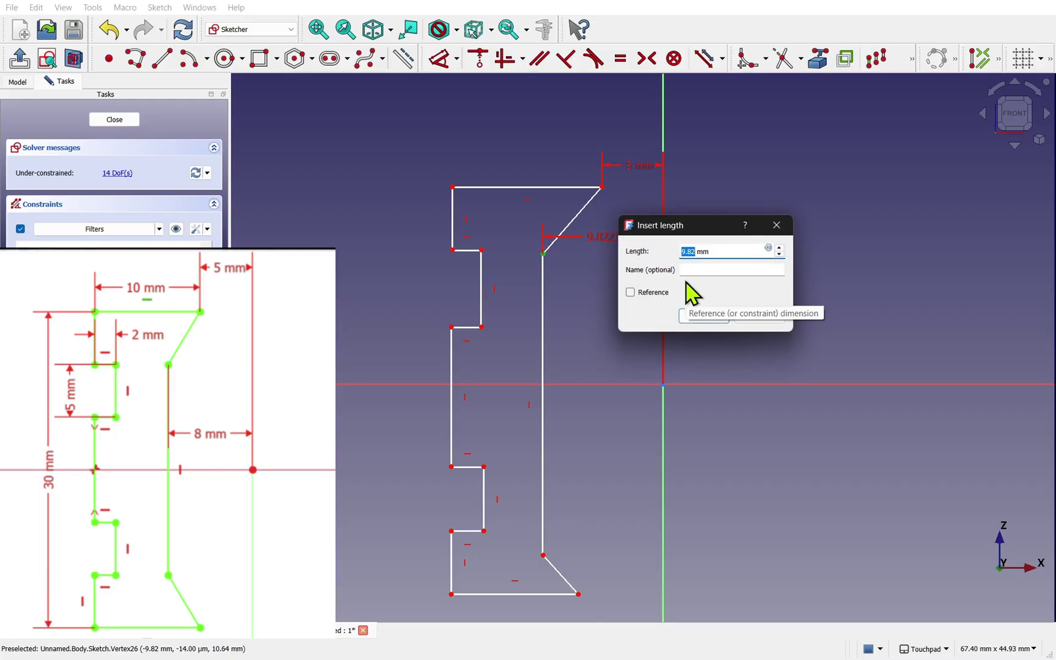
type("8")
left_click(702, 318)
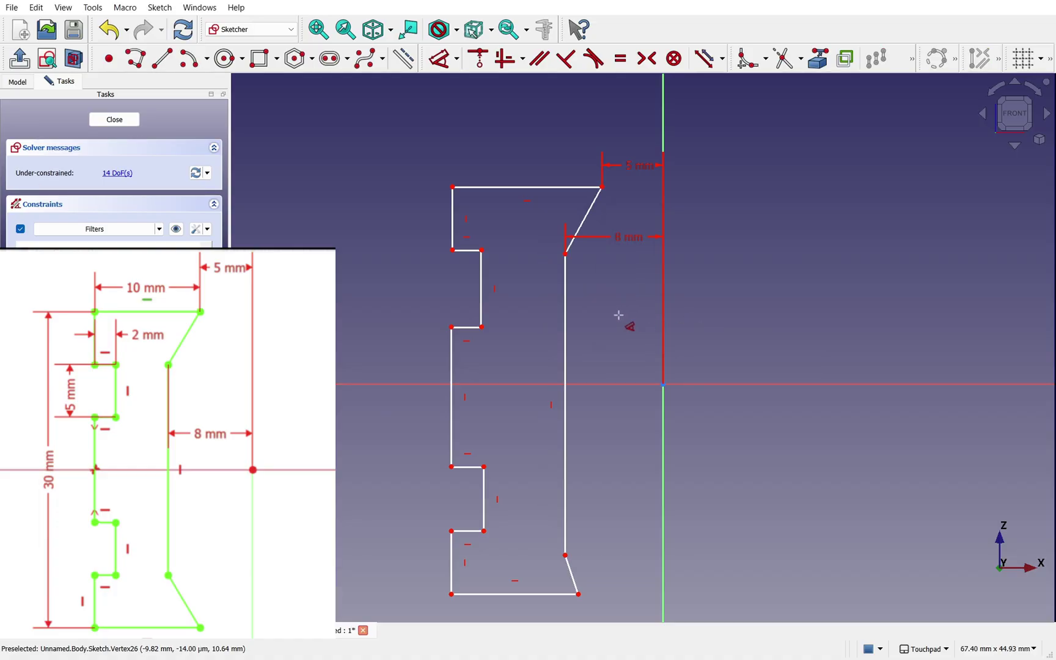
- Set the top edge length to 10 mm
left_click(525, 186)
left_click(526, 148)
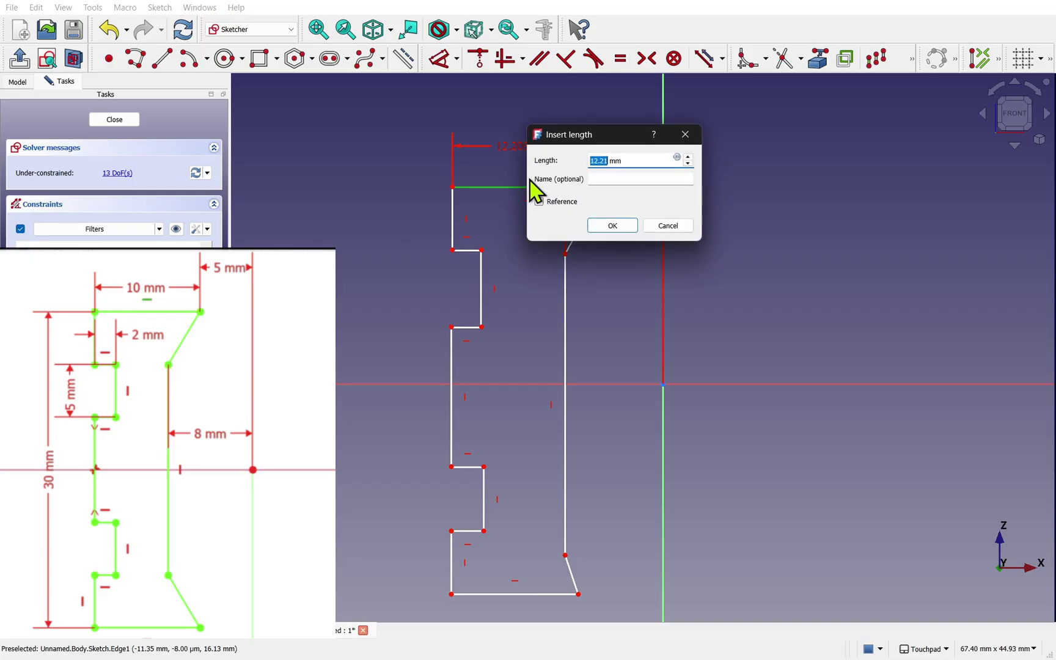
key("Return")
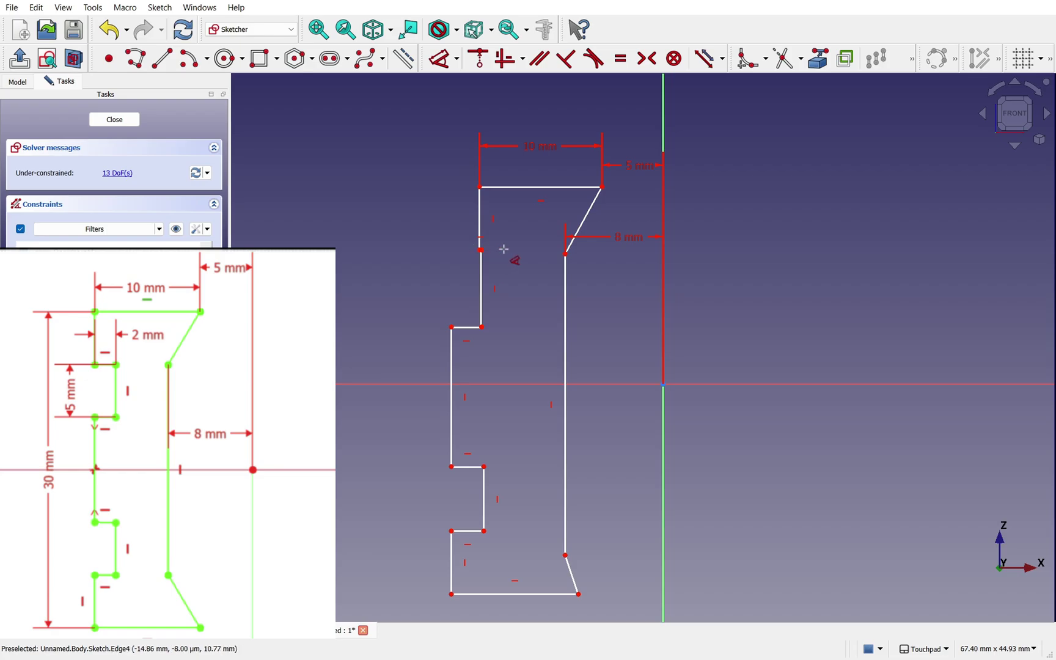
scroll(490, 250, "up", 8)
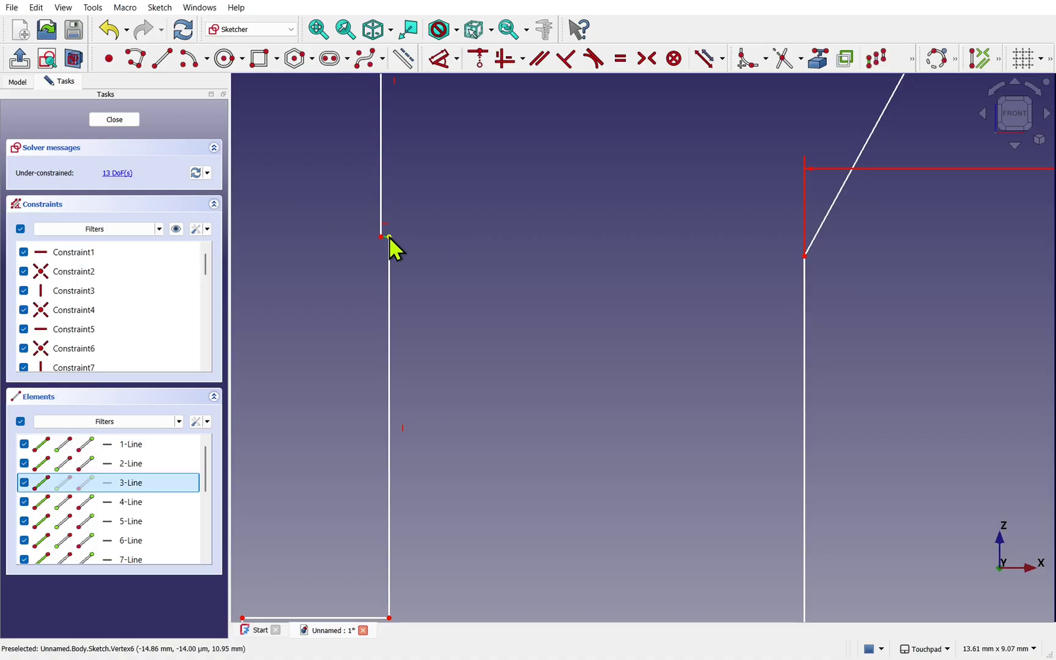
- Drag the left-side step edges rightward to approximate the reference drawing's notch proportions
left_click_drag(390, 241, 481, 240)
scroll(461, 200, "down", 10)
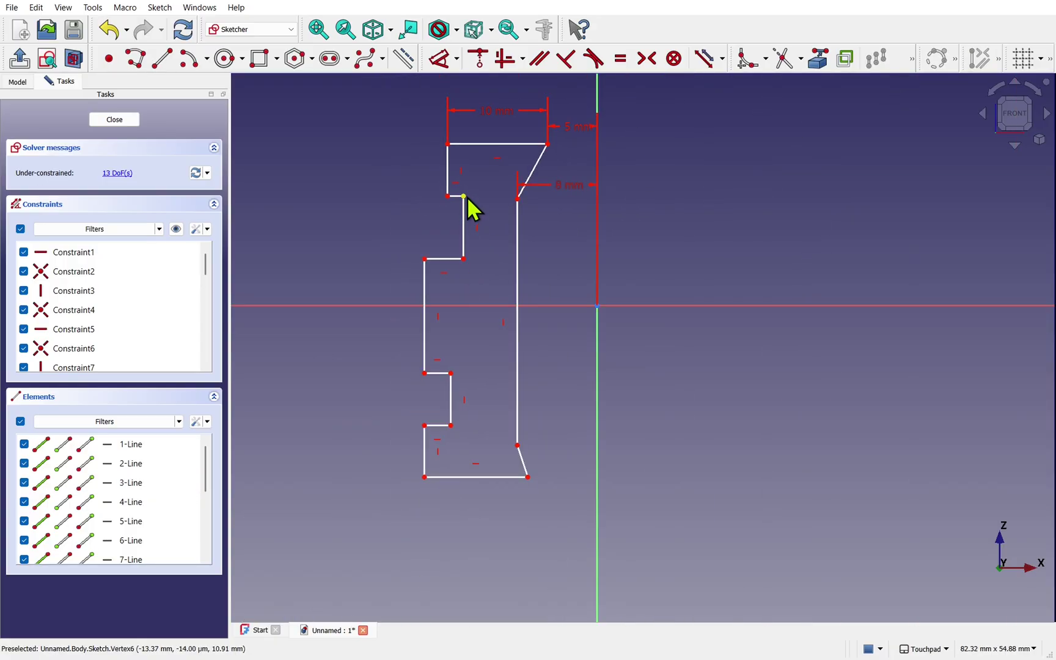
left_click_drag(464, 197, 479, 196)
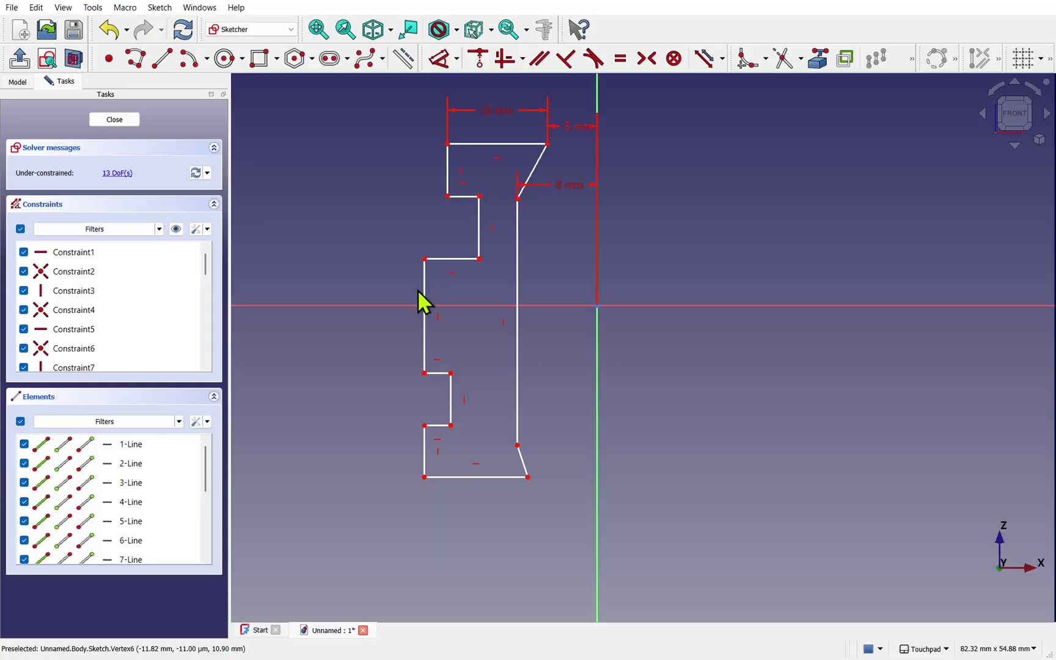
mouse_move(424, 300)
left_mouse_down()
mouse_move(452, 311)
mouse_move(433, 329)
left_mouse_up()
mouse_move(451, 376)
left_mouse_down()
mouse_move(477, 377)
mouse_move(441, 365)
mouse_move(455, 365)
left_mouse_up()
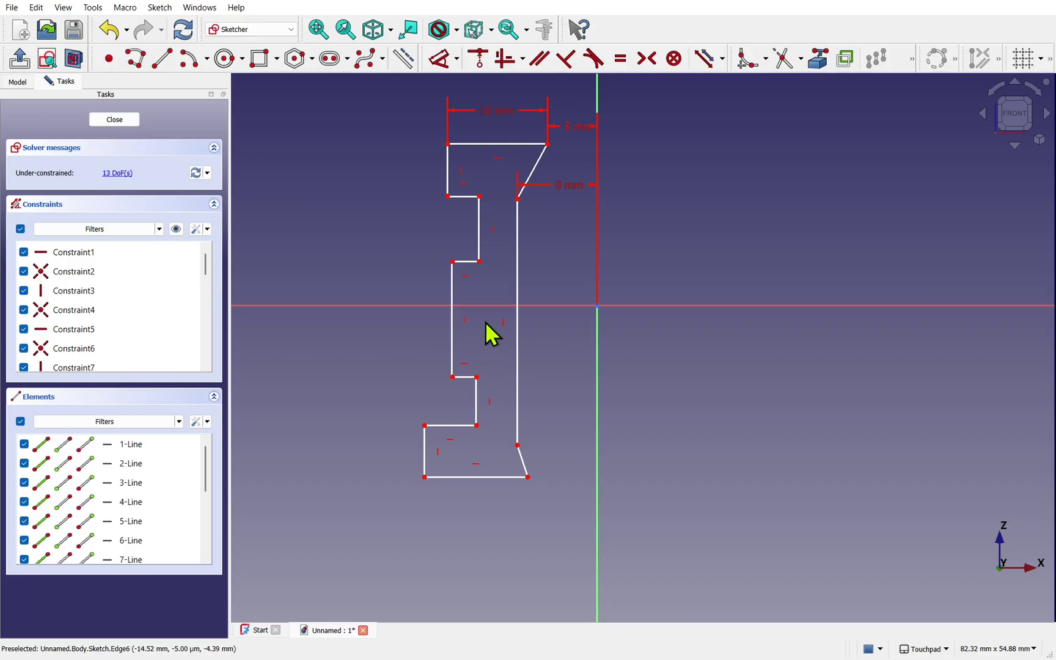
scroll(470, 305, "up", 2)
left_click_drag(401, 535, 436, 537)
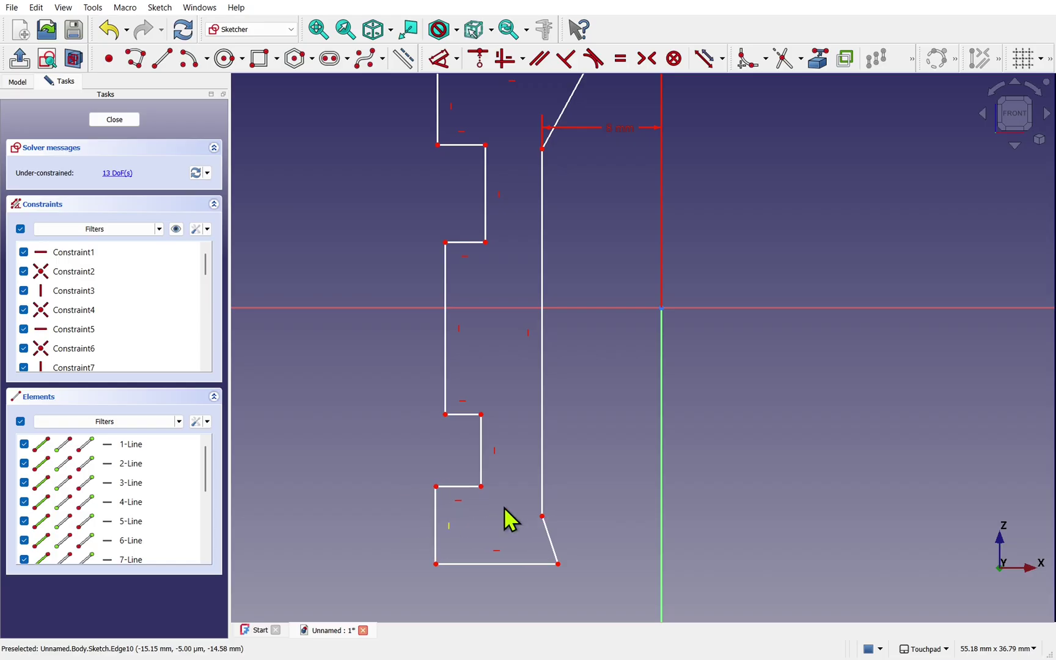
scroll(486, 333, "down", 2)
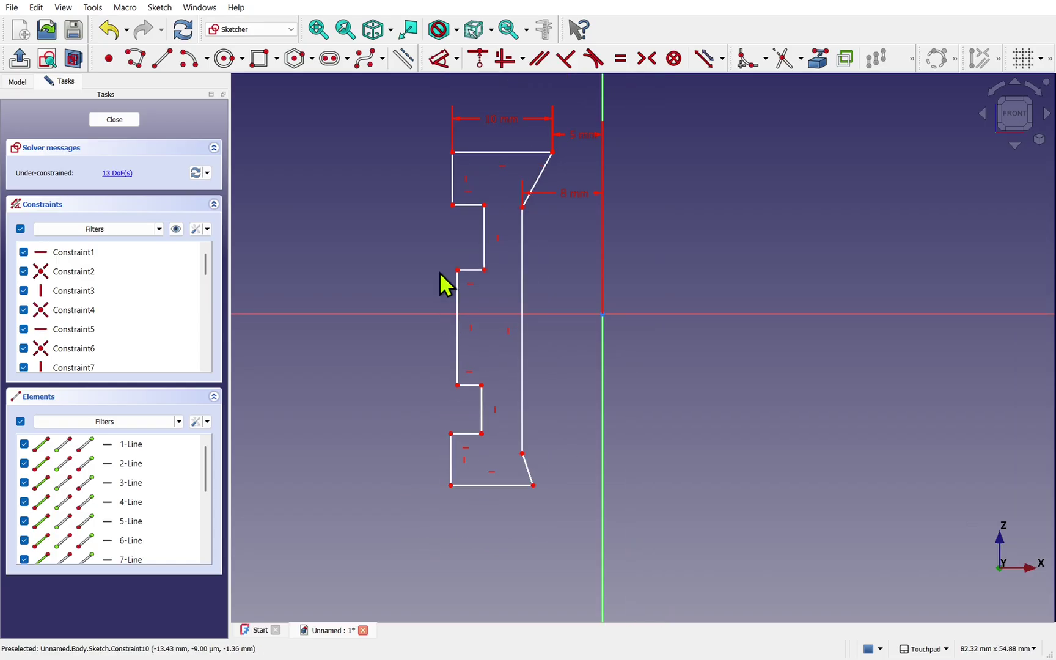
- Make the short horizontal step edges equal in length
left_click(470, 207)
left_click(473, 271)
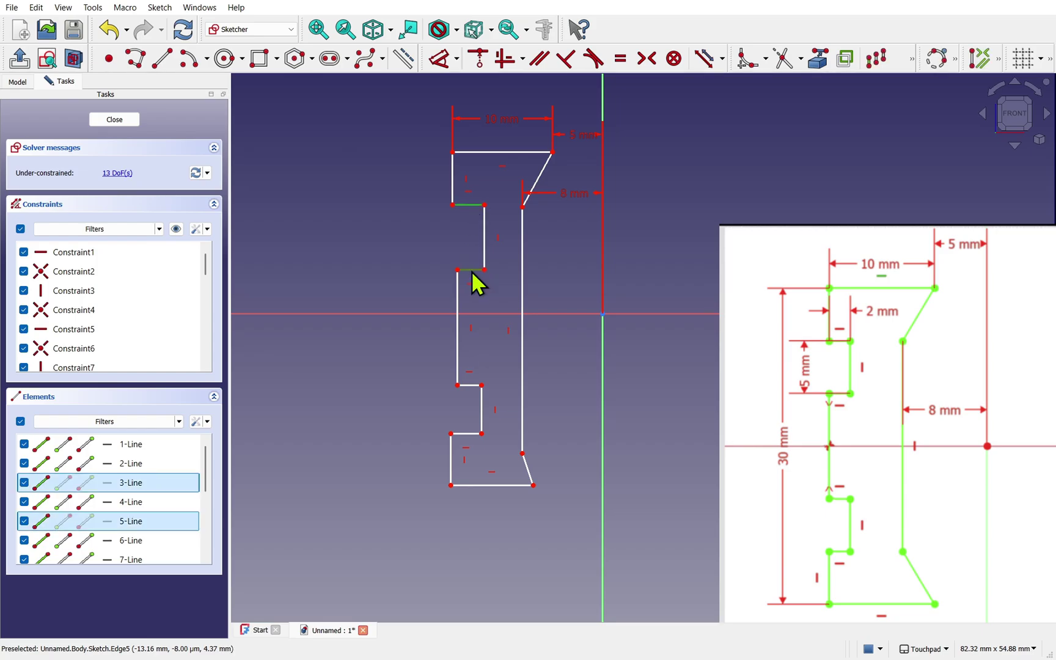
left_click(472, 385)
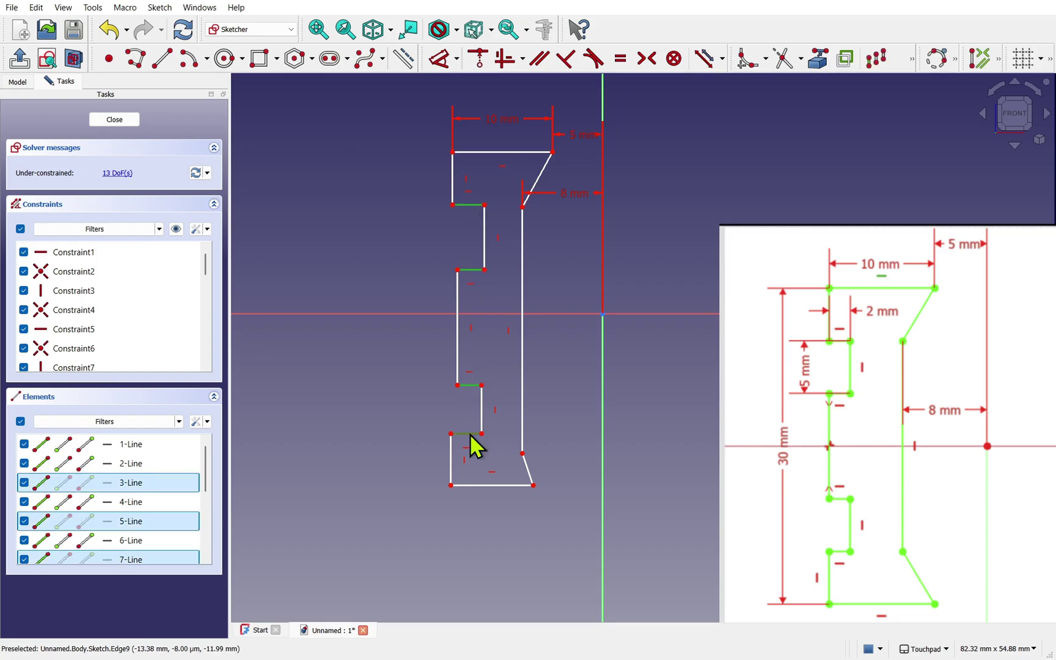
left_click(621, 61)
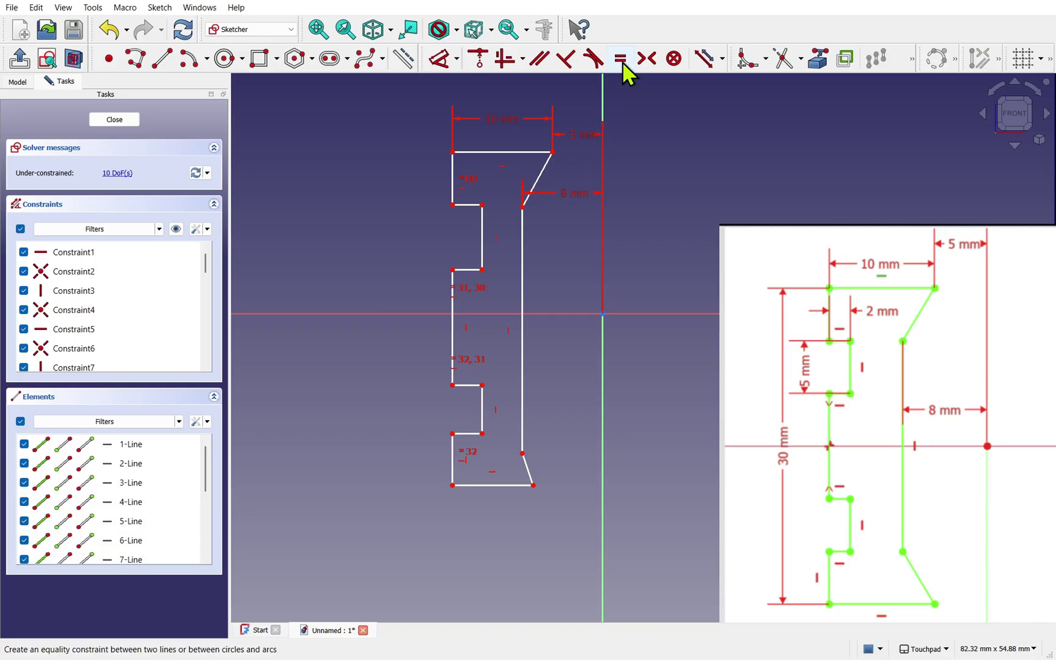
- Make the four left-side vertical step edges equal in length
left_click(486, 254)
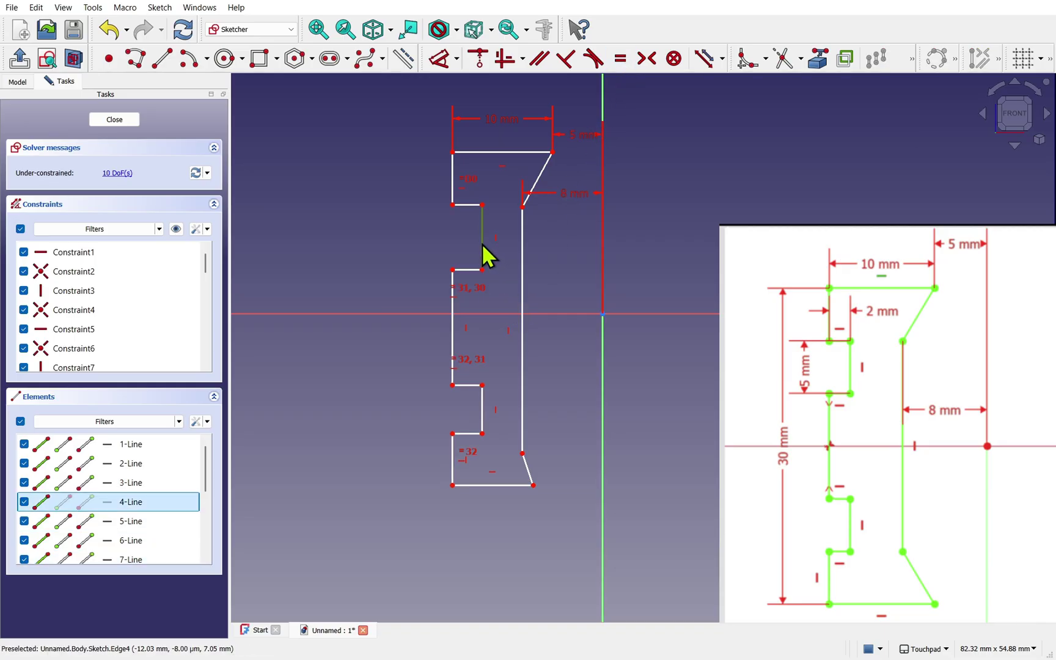
left_click(484, 421)
left_click(453, 181)
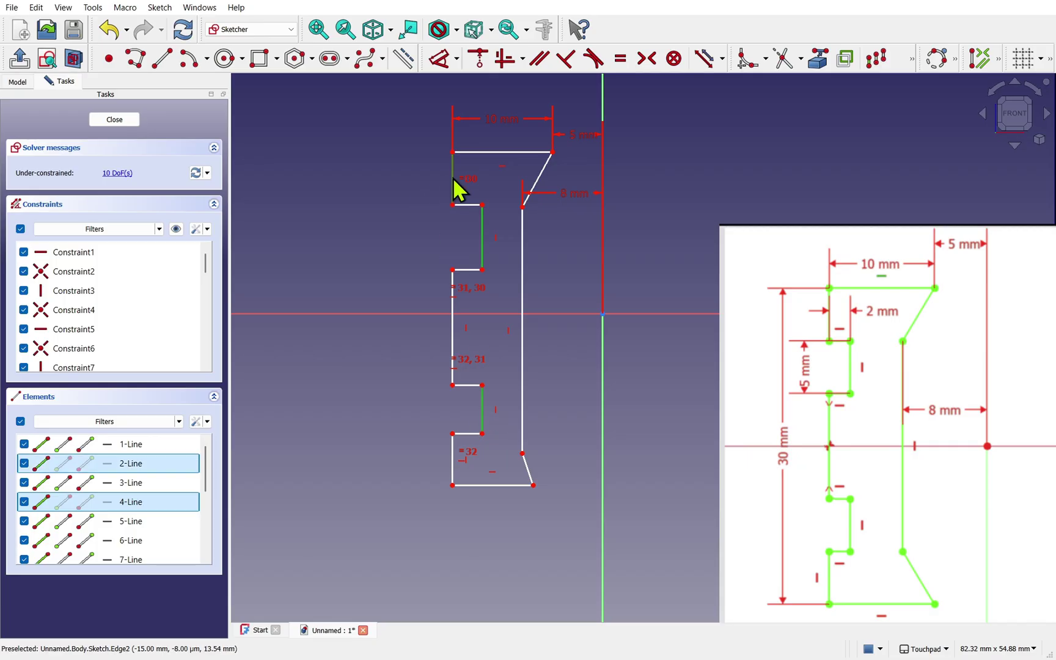
left_click(452, 465)
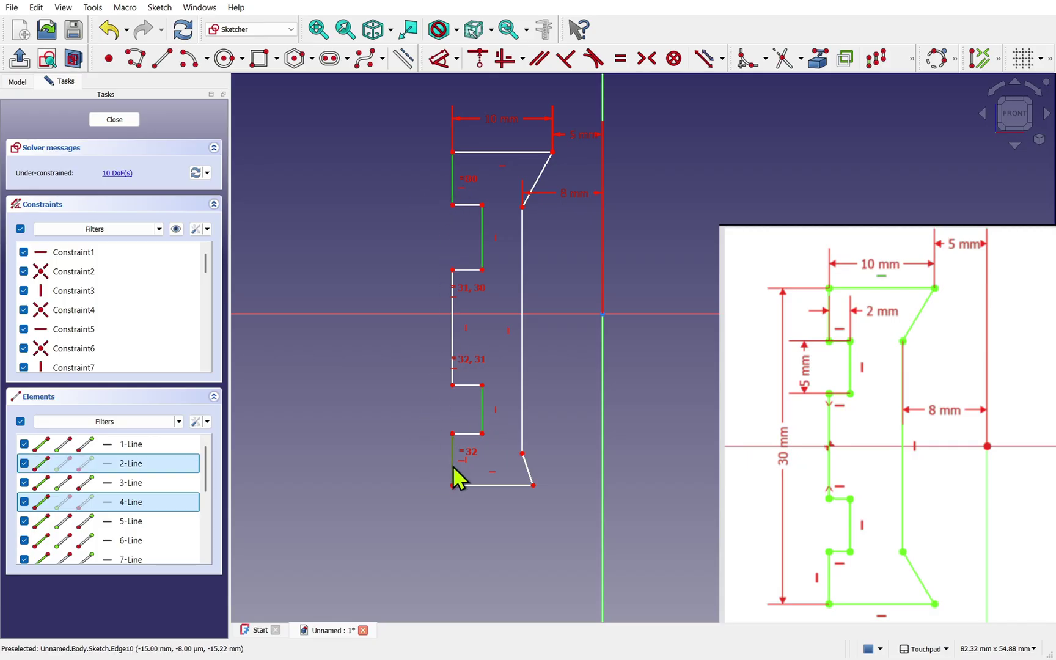
left_click(621, 66)
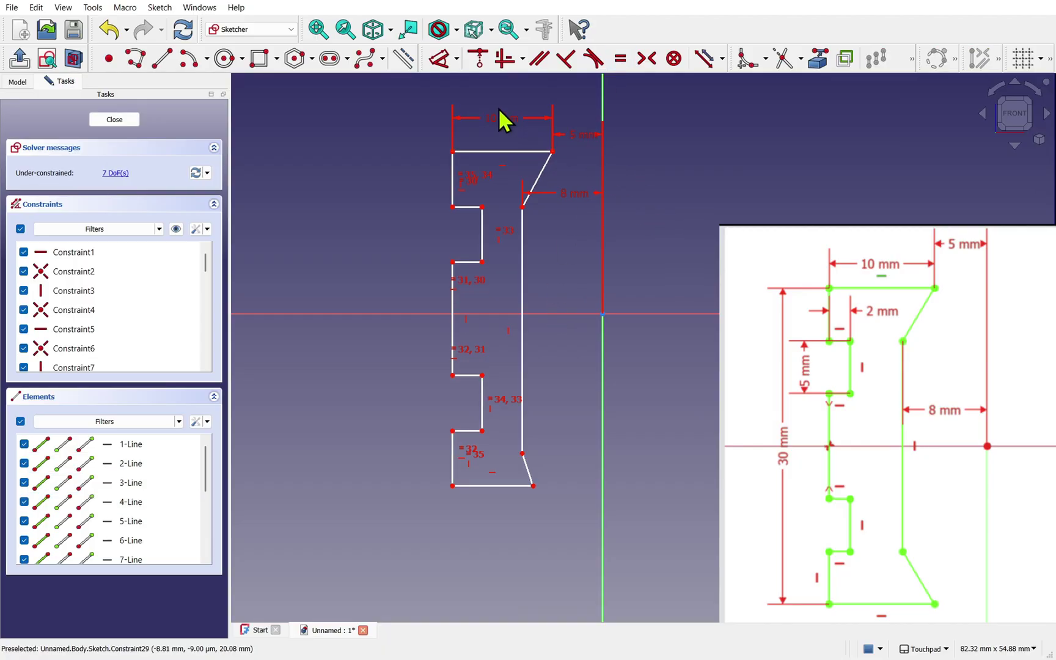
- Dimension the top step's short ledge to 2 mm wide
left_click(437, 65)
left_click(466, 206)
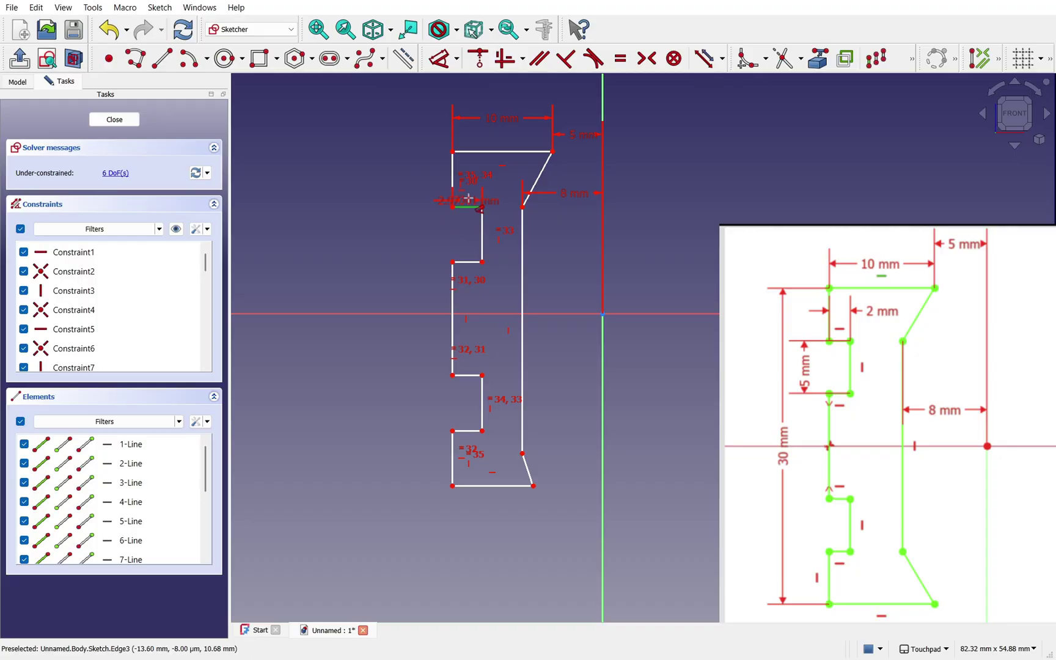
left_click(389, 193)
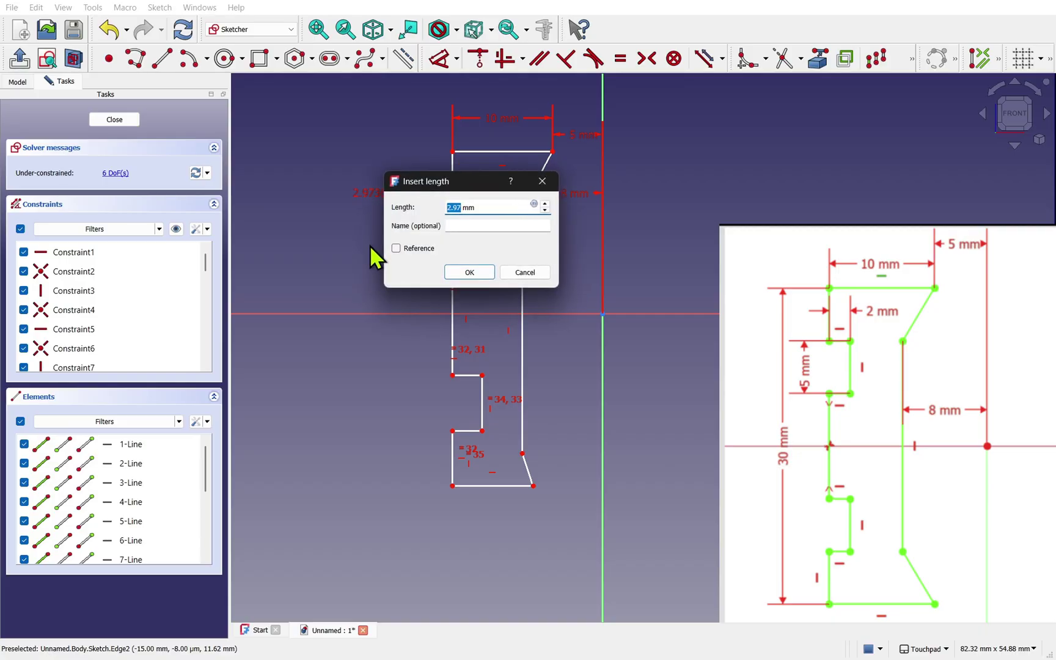
type("2")
left_click(462, 272)
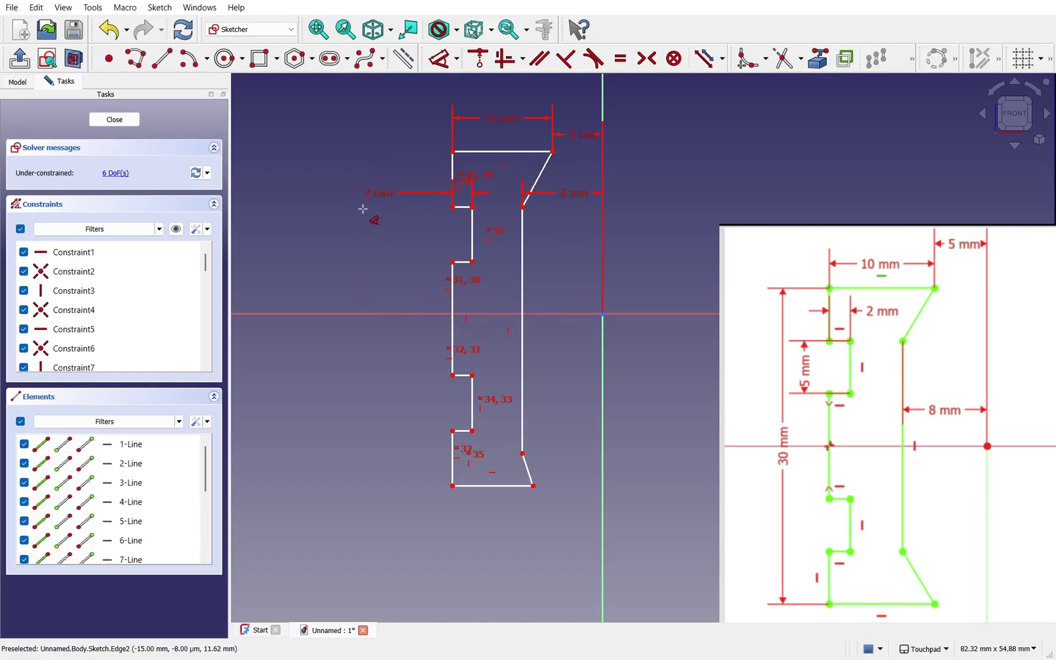
- Set the top flange's left edge height to 5 mm
left_click(453, 174)
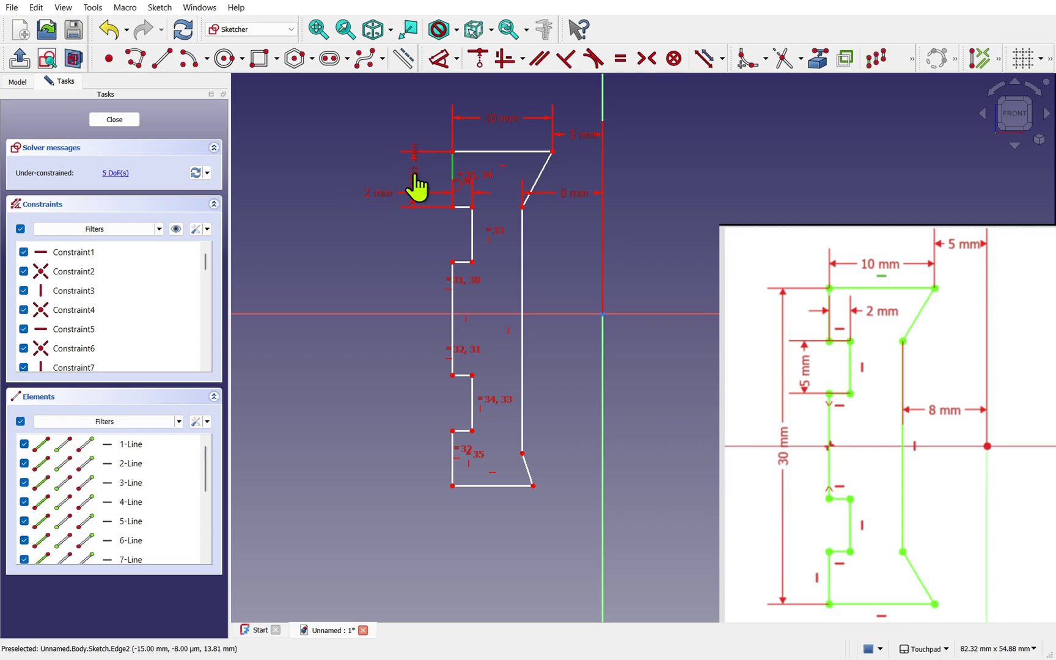
left_click(416, 173)
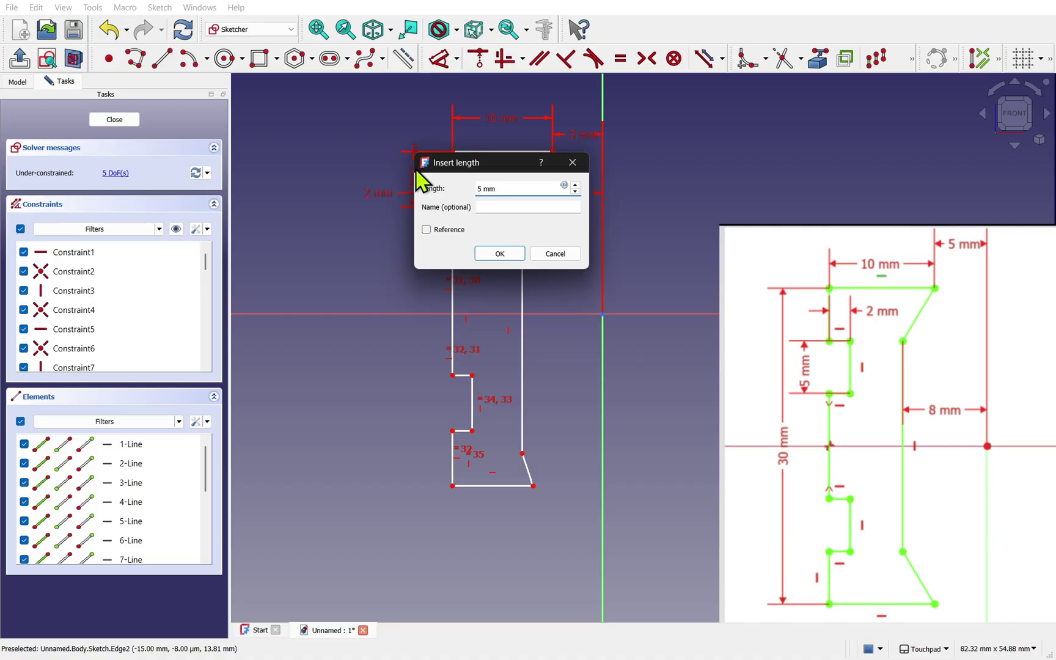
key("Return")
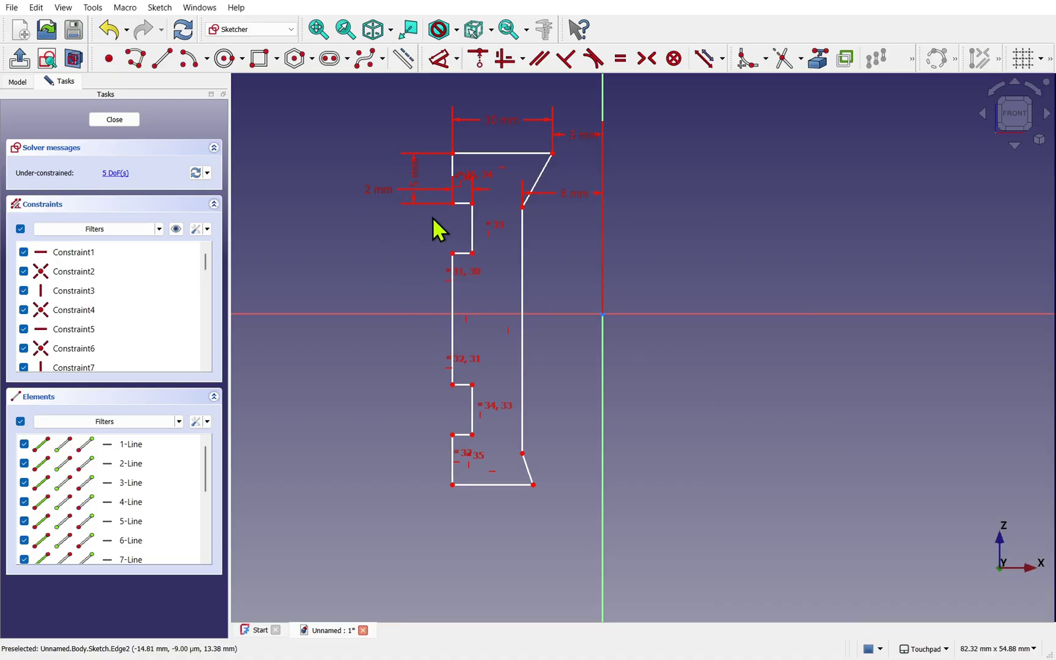
scroll(433, 218, "up", 5)
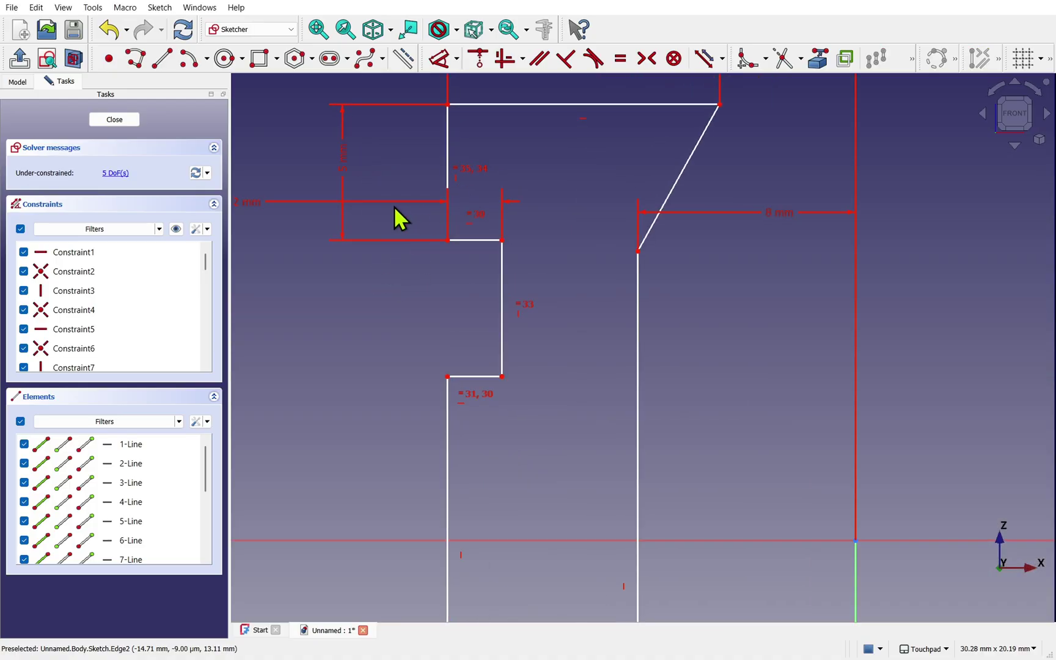
- Make the bottom line equal to the top line and the two diagonals equal in length
left_click_drag(259, 212, 353, 272)
left_click_drag(343, 156, 413, 160)
scroll(415, 185, "down", 1)
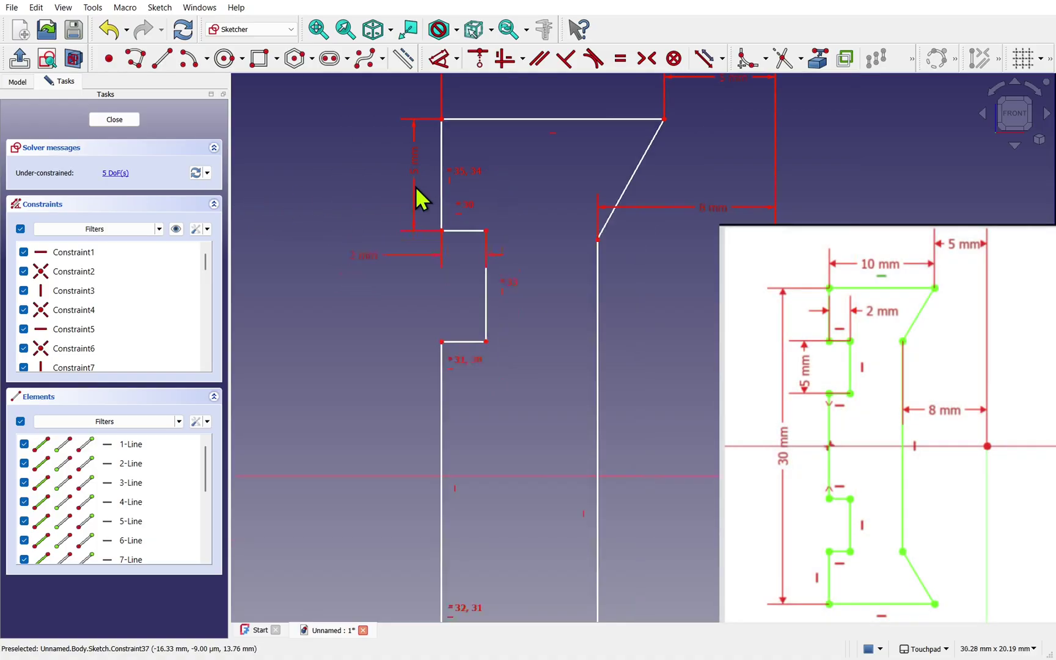
scroll(415, 186, "down", 4)
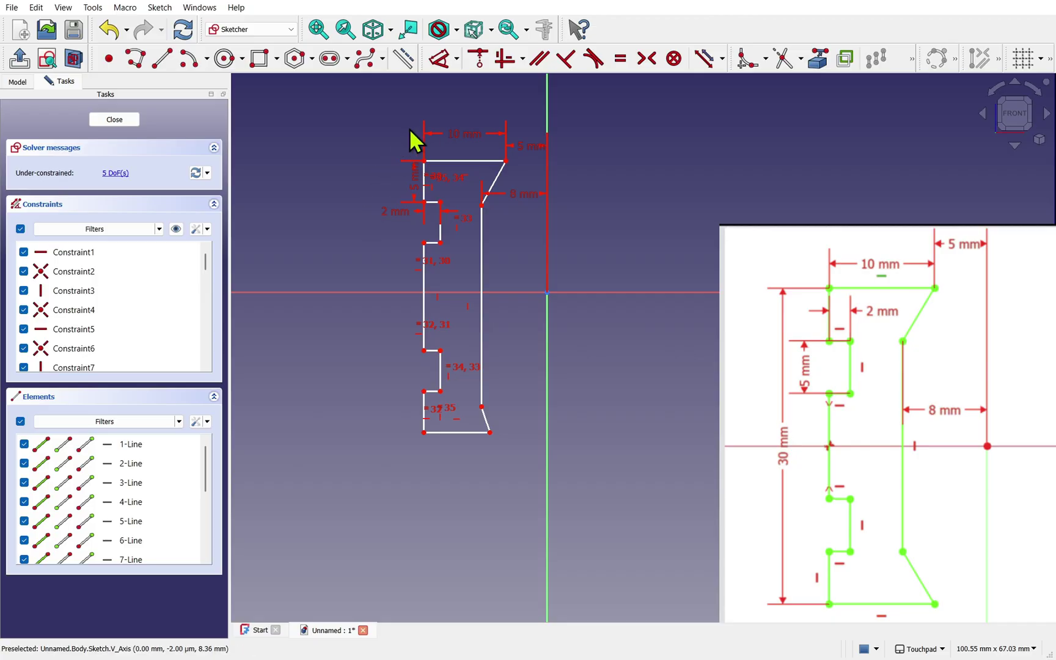
left_click(468, 161)
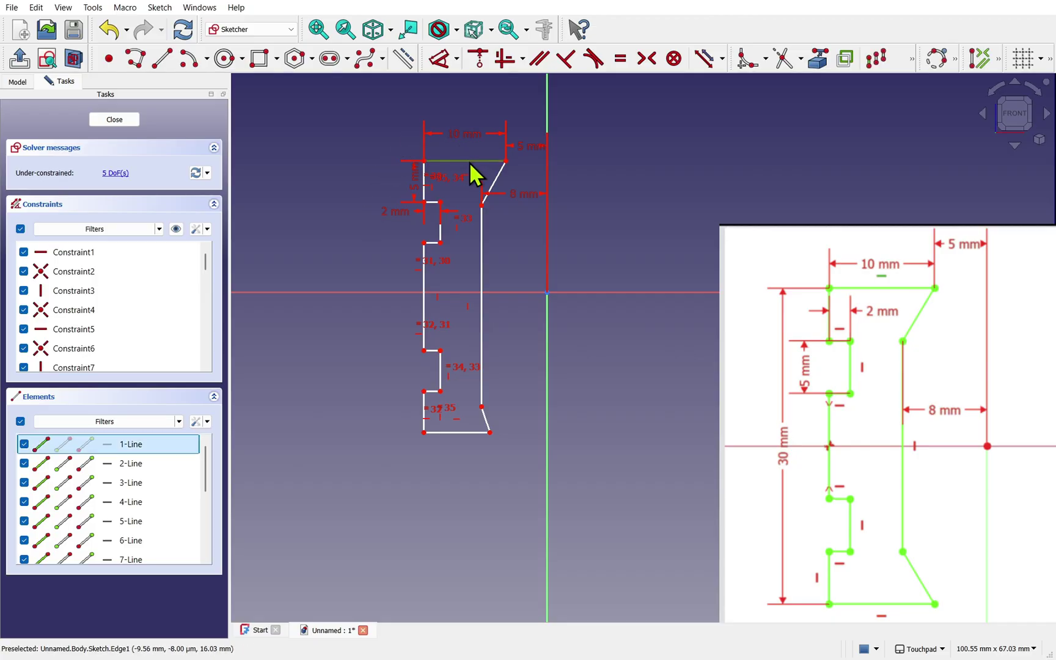
left_click(470, 433)
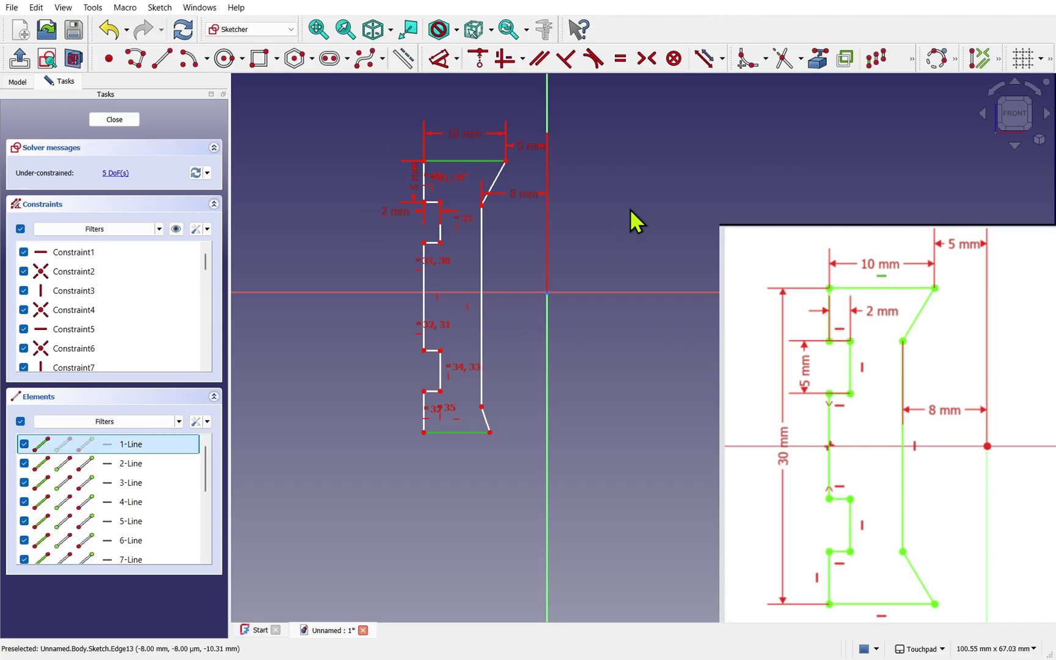
left_click(619, 58)
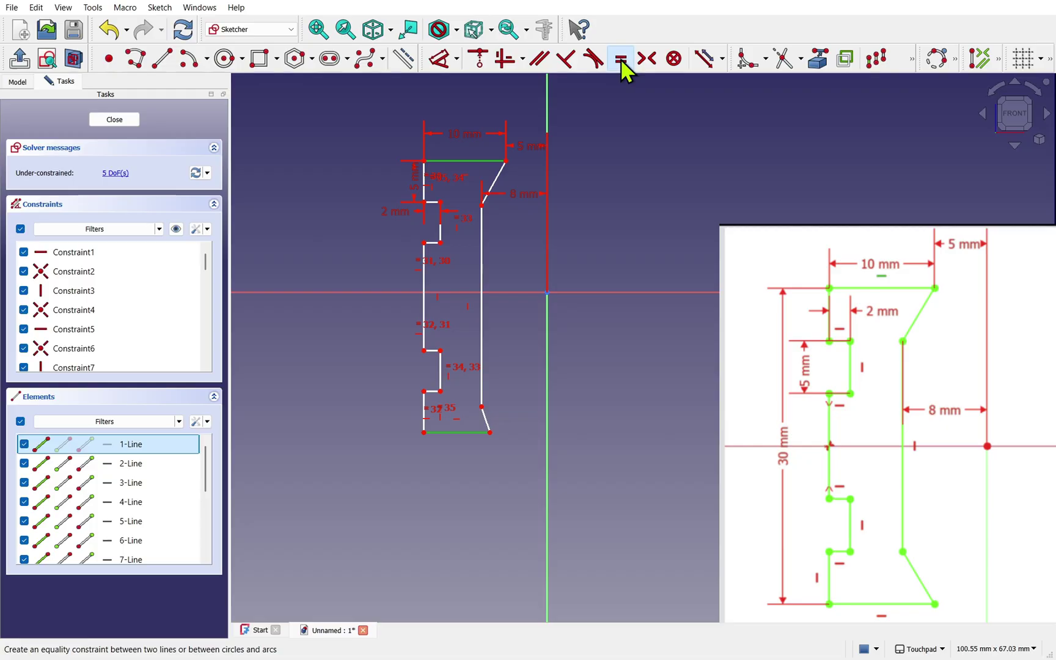
left_click(499, 176)
left_click(501, 426)
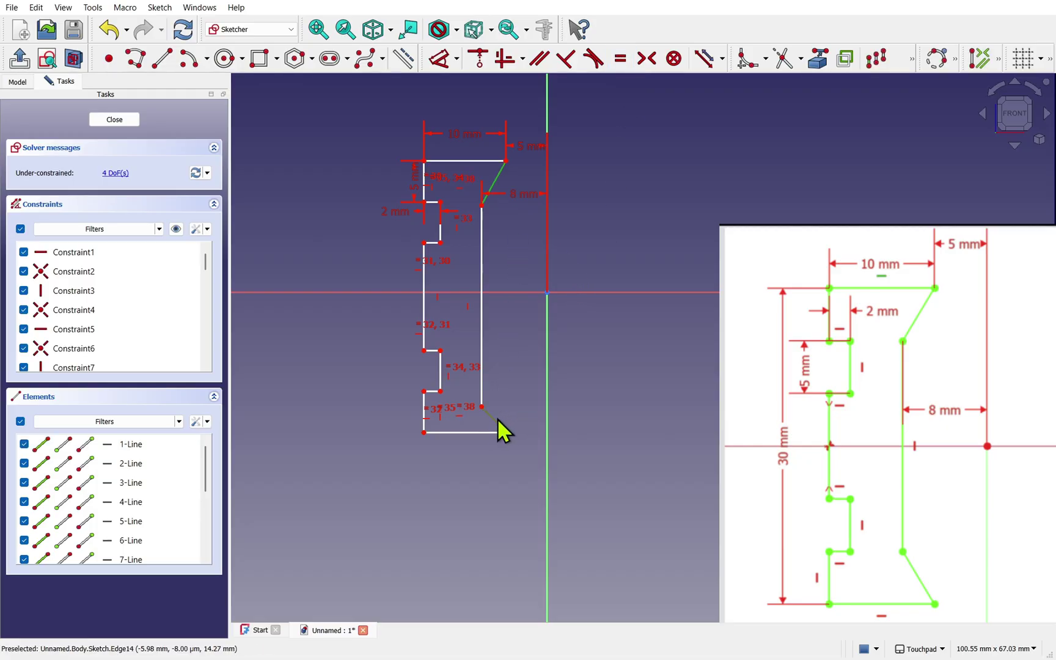
left_click(620, 60)
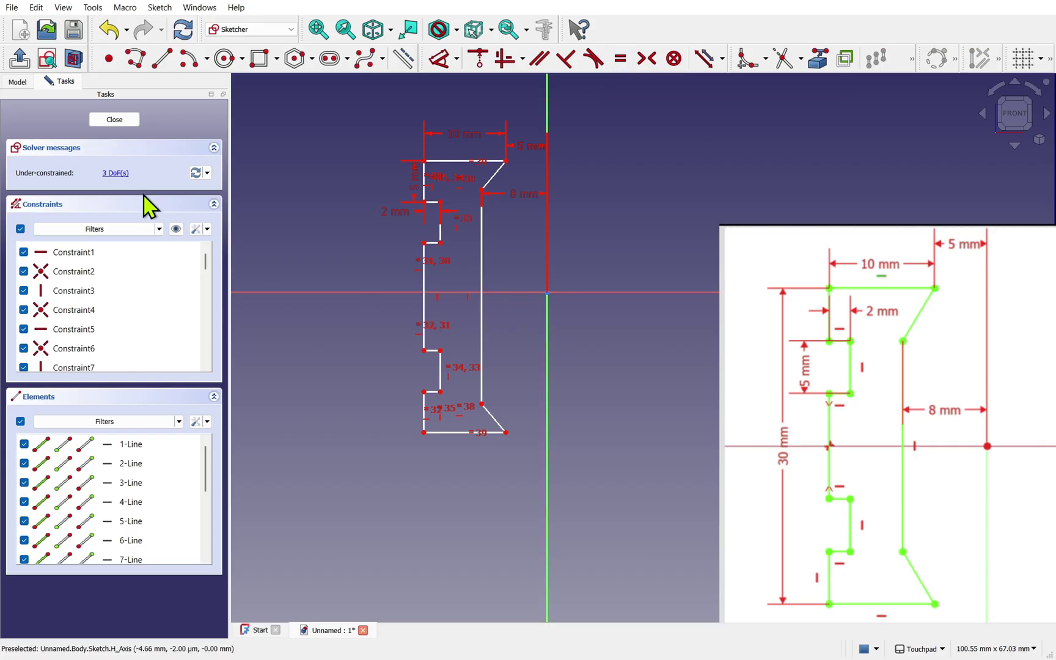
- Dimension the profile's left side to an overall height of 30 mm
scroll(314, 147, "up", 2)
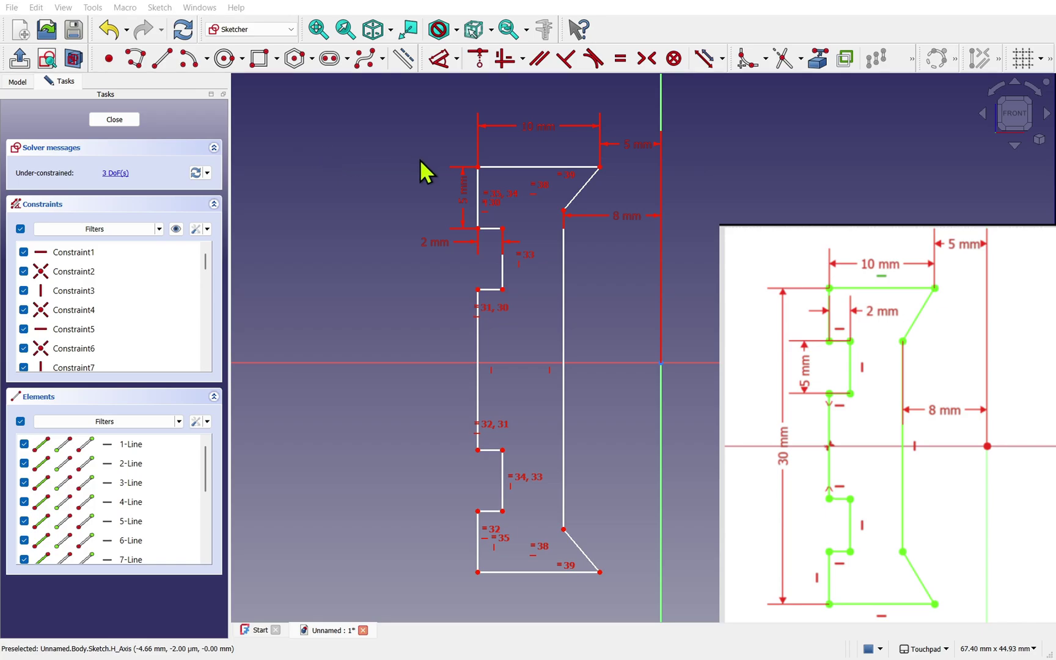
left_click(478, 167)
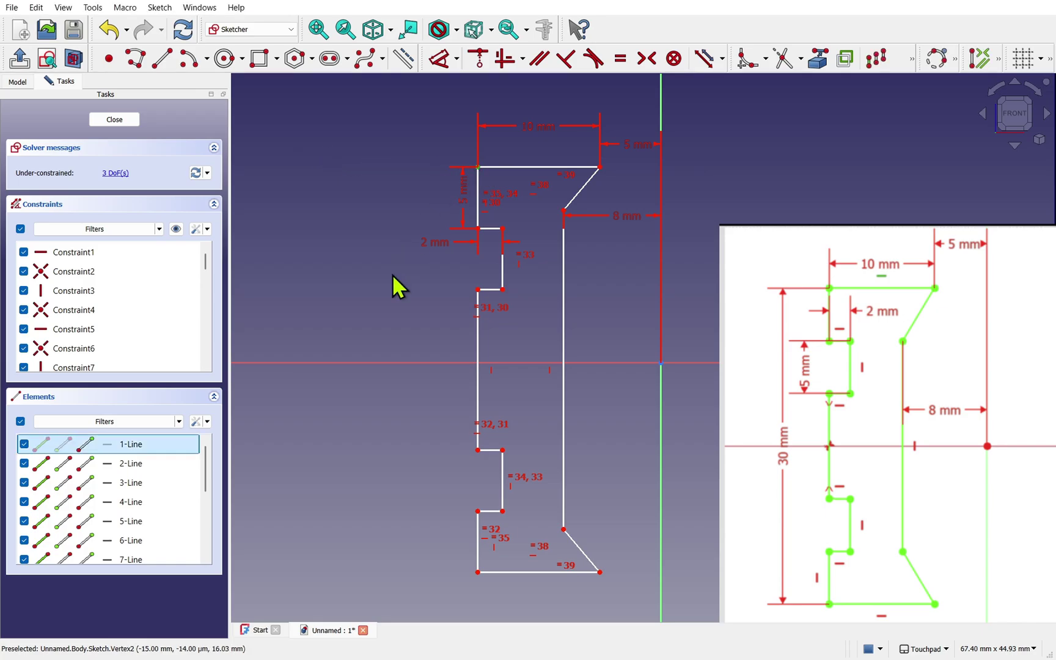
left_click(479, 572)
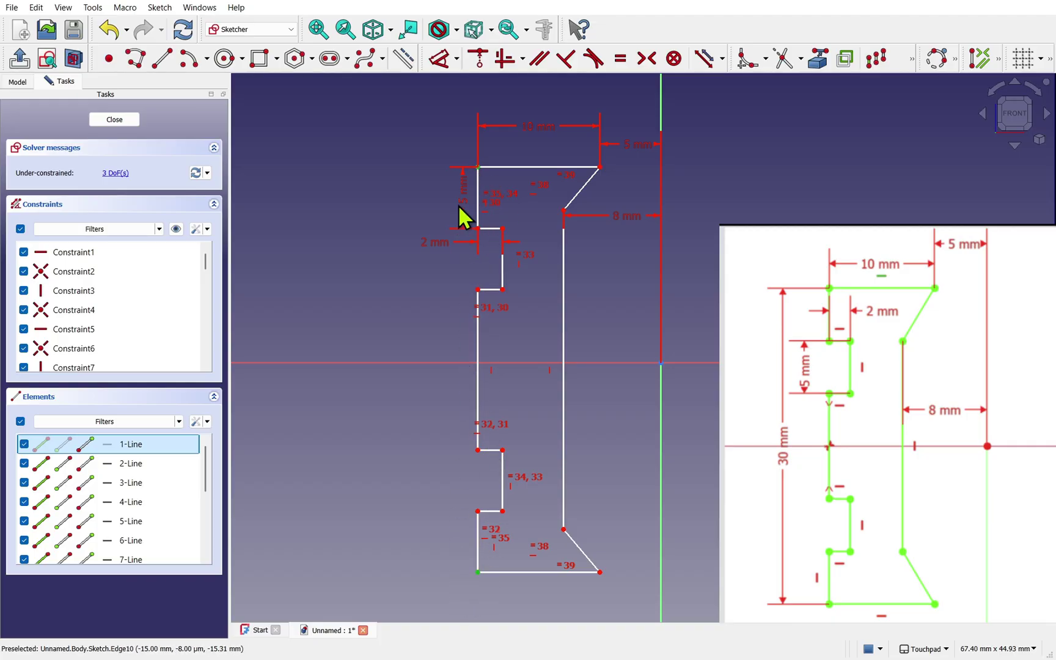
left_click(439, 61)
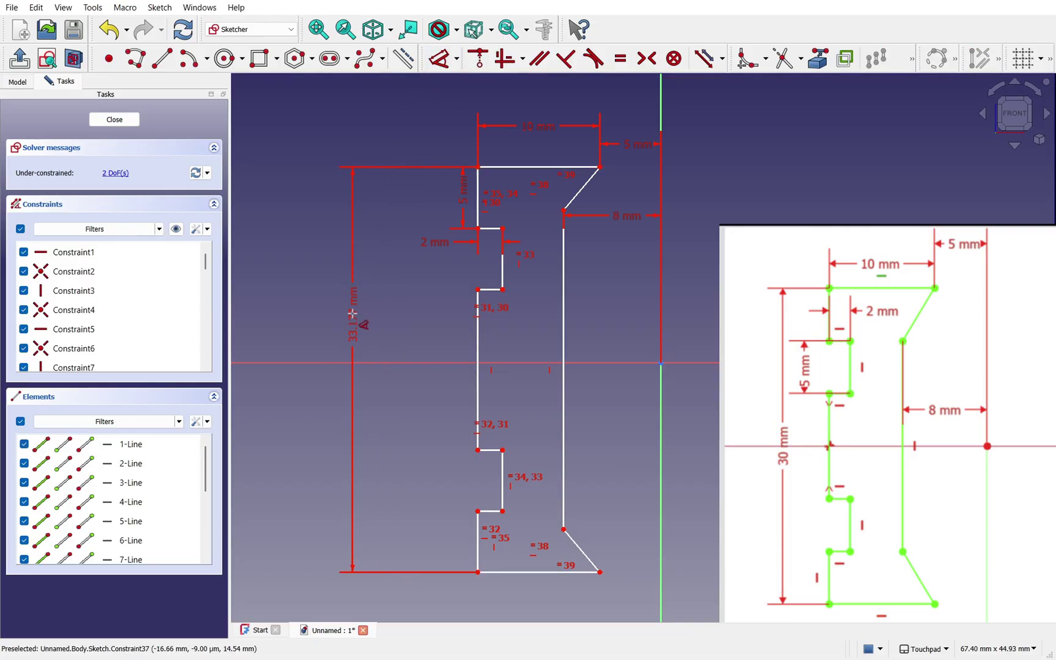
left_click(352, 313)
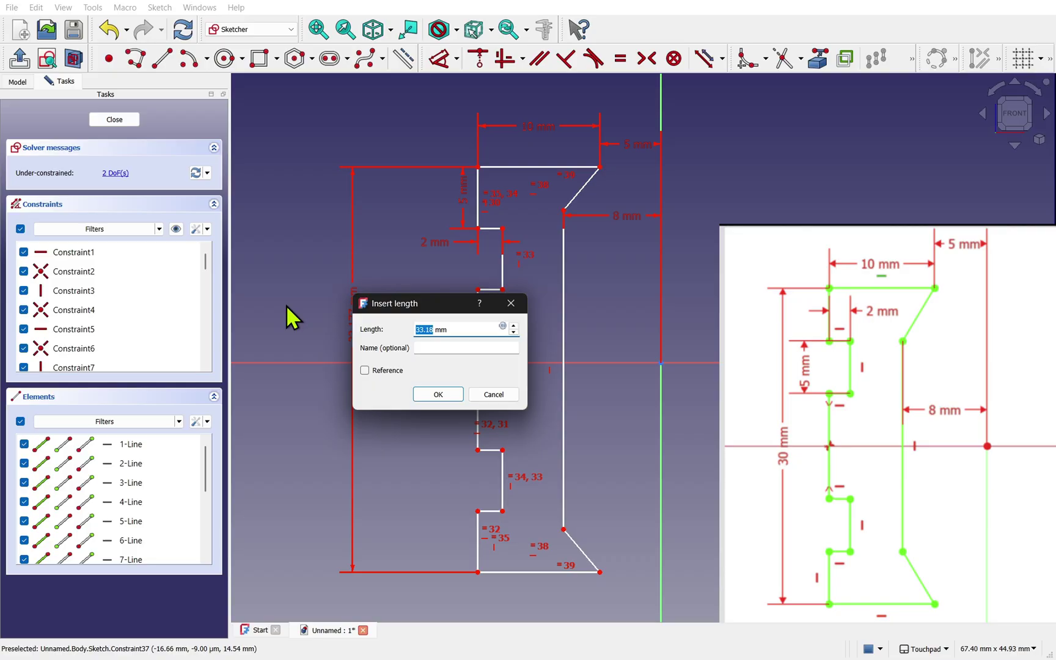
type("30")
key("Return")
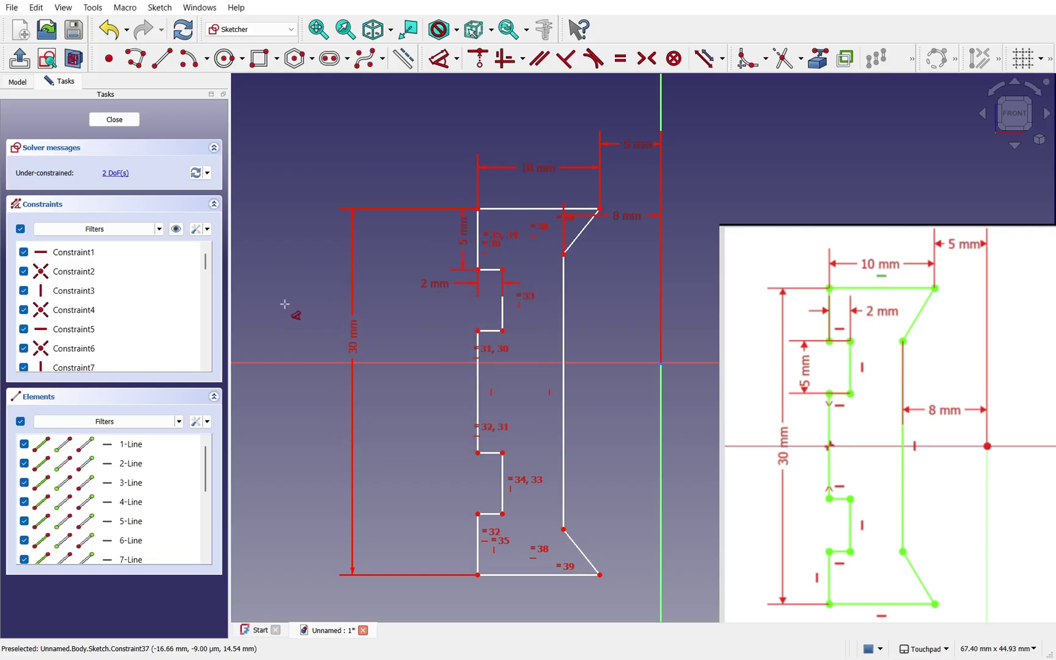
- Make the inner wall's two corners symmetric about the horizontal axis
right_click(310, 281)
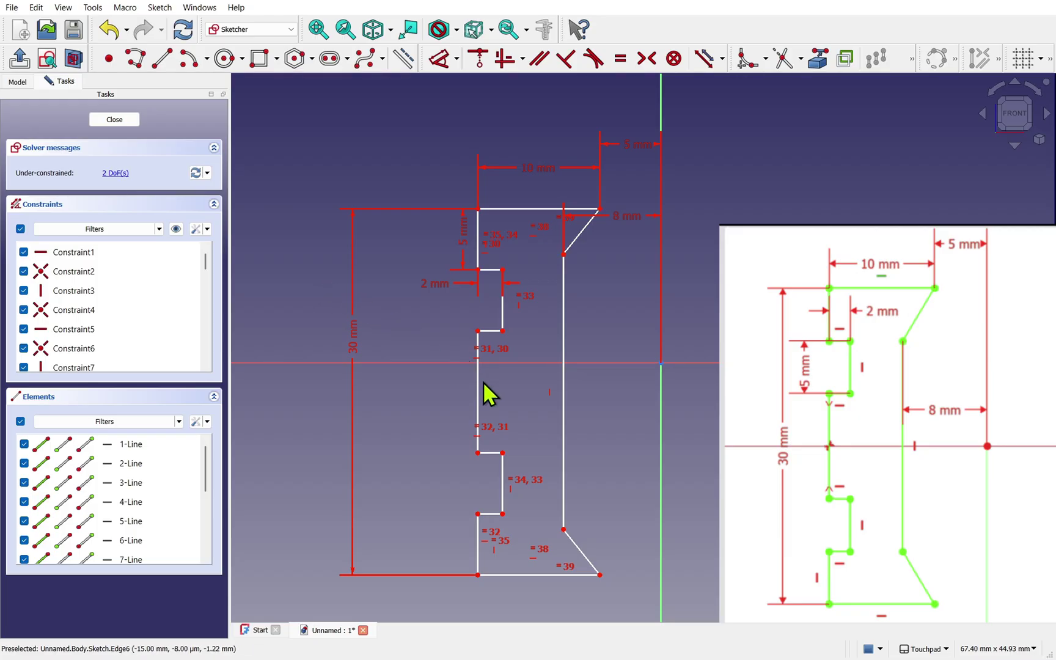
mouse_move(478, 388)
left_mouse_down()
mouse_move(476, 405)
mouse_move(462, 401)
mouse_move(468, 366)
mouse_move(533, 379)
mouse_move(532, 365)
left_mouse_up()
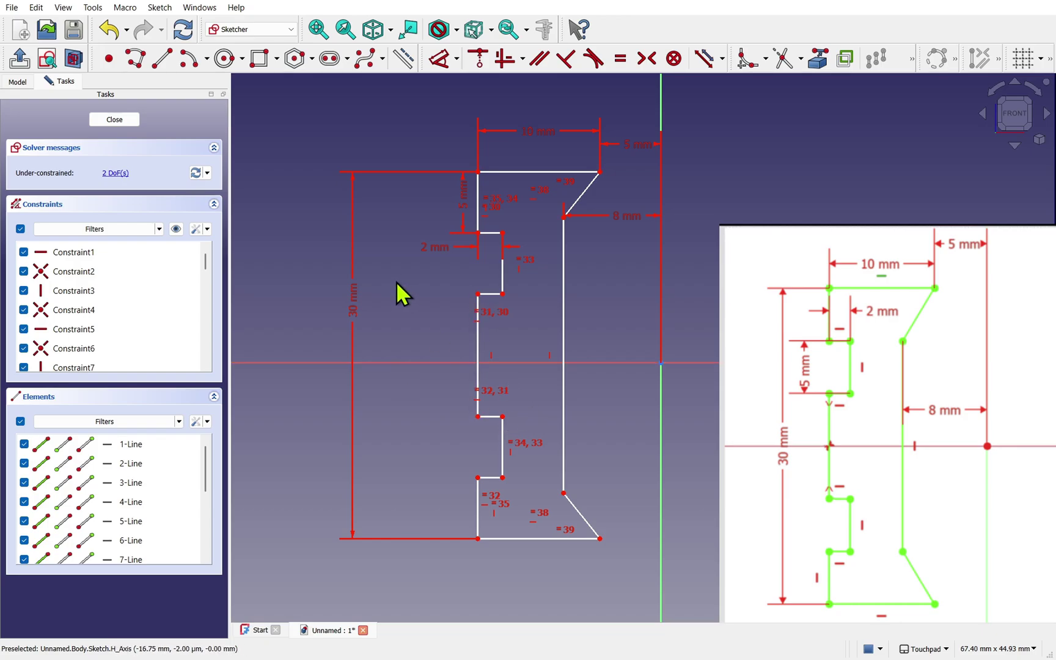
left_click(478, 417)
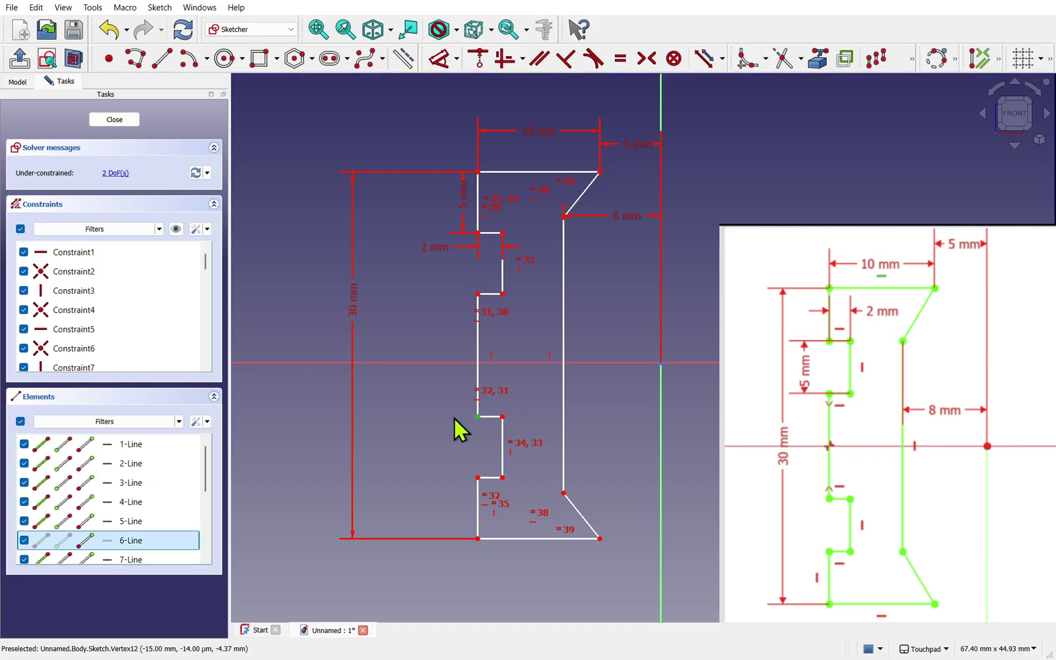
left_click(478, 295)
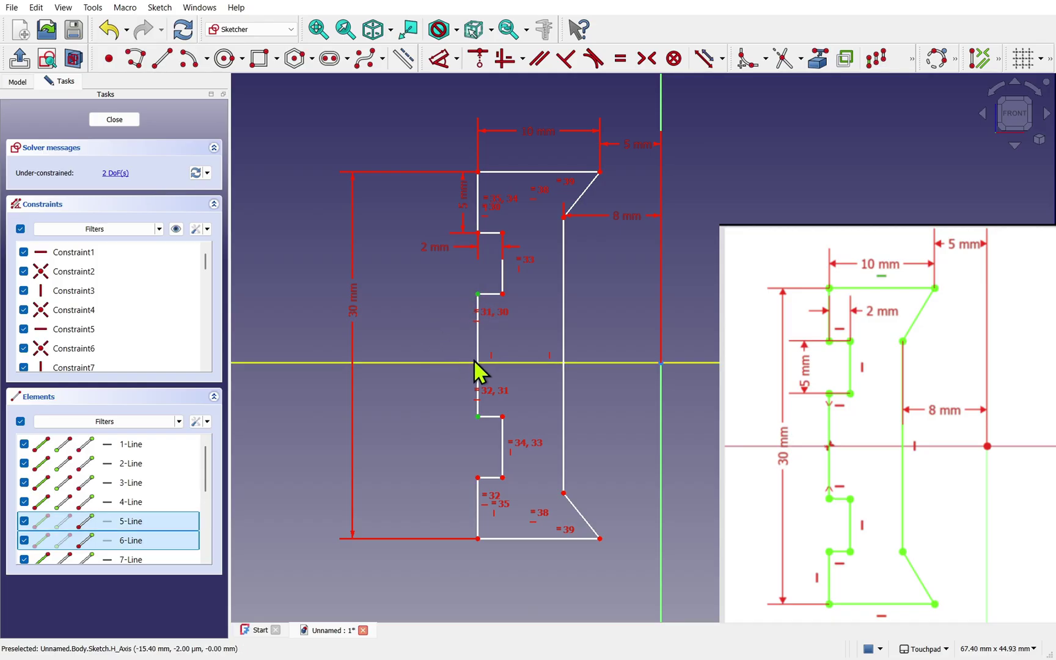
left_click(438, 363)
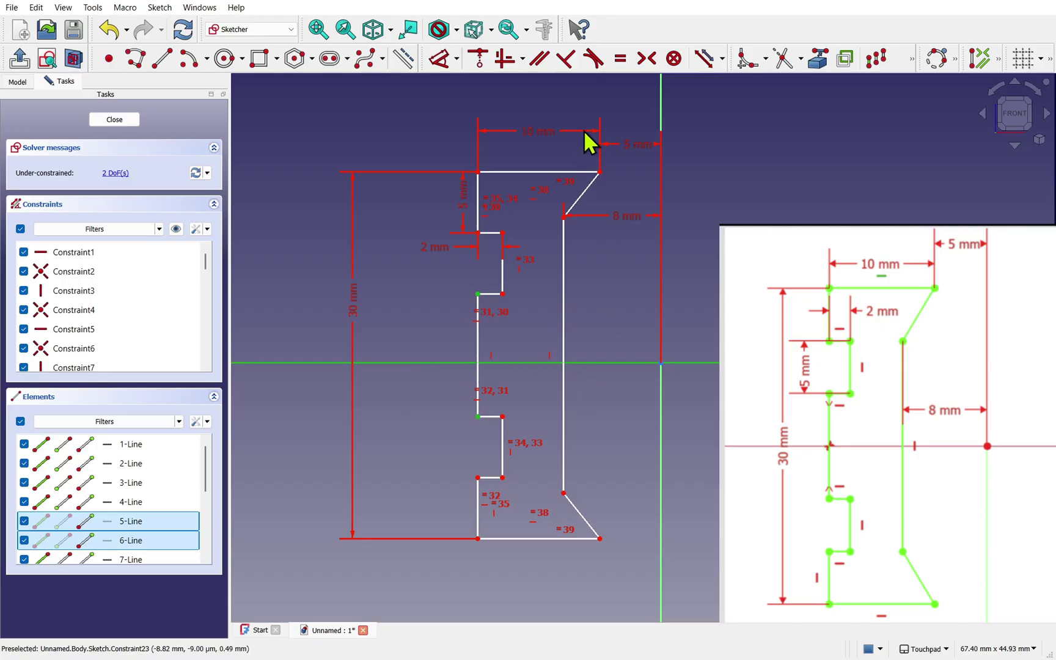
left_click(649, 61)
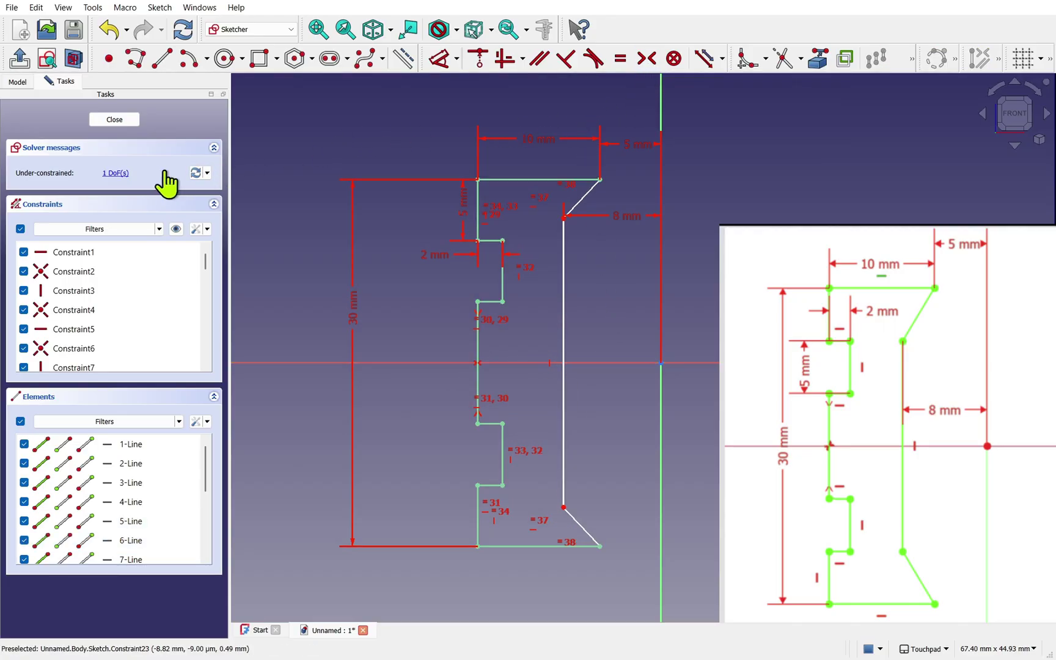
- Check the remaining free points, drag the outer wall into place and select its two vertices
left_click(118, 173)
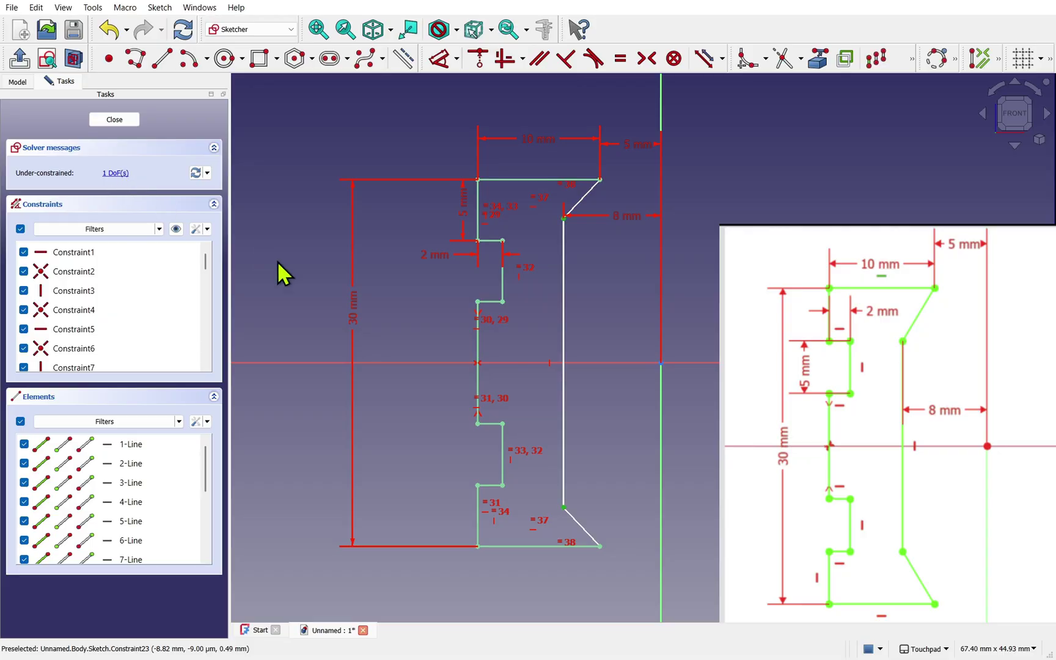
left_click(591, 295)
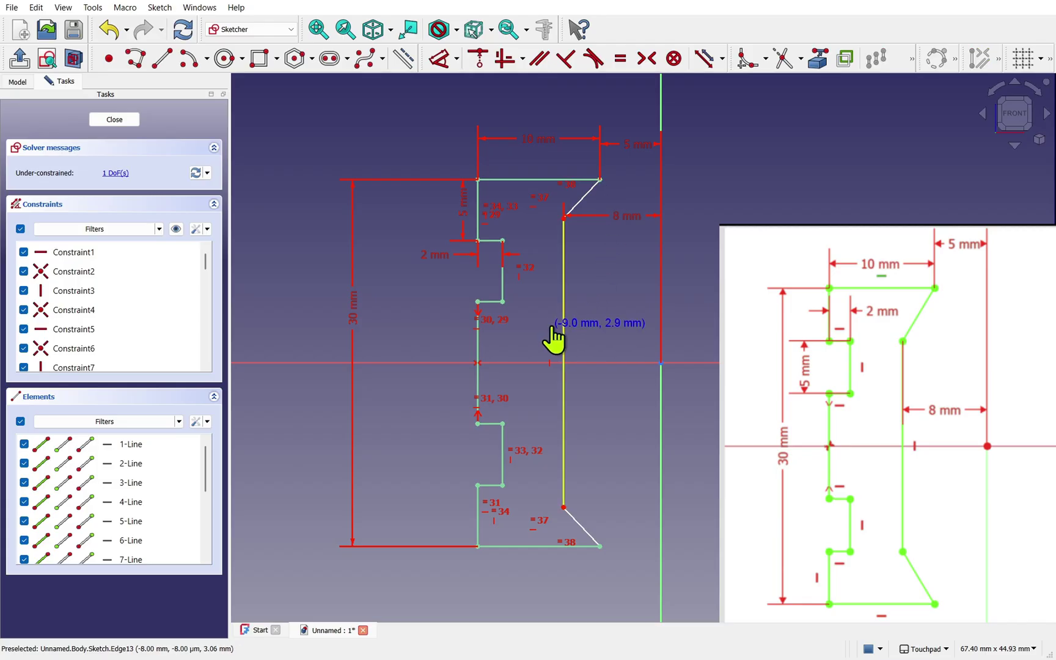
mouse_move(564, 216)
left_mouse_down()
mouse_move(563, 250)
mouse_move(562, 234)
left_mouse_up()
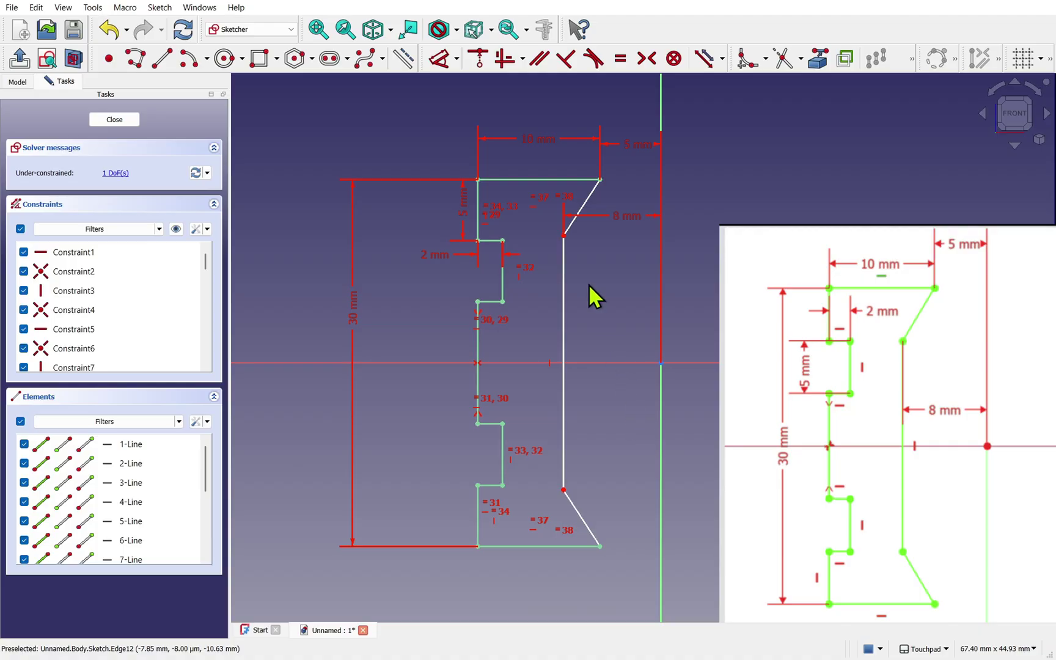
left_click_drag(564, 237, 577, 313)
left_click(502, 485)
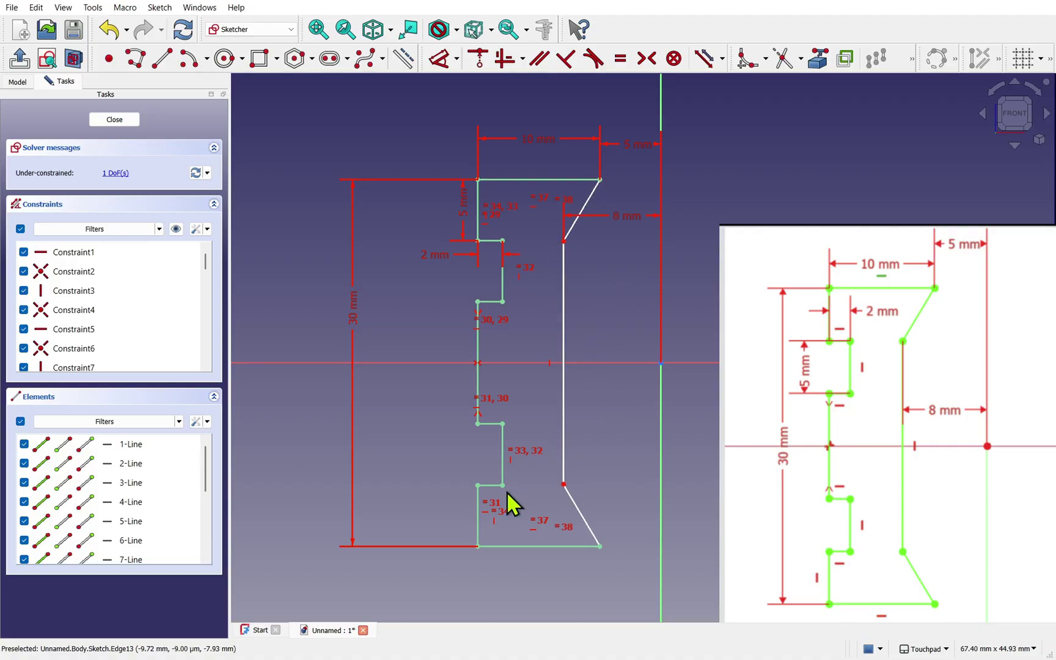
left_click(564, 484)
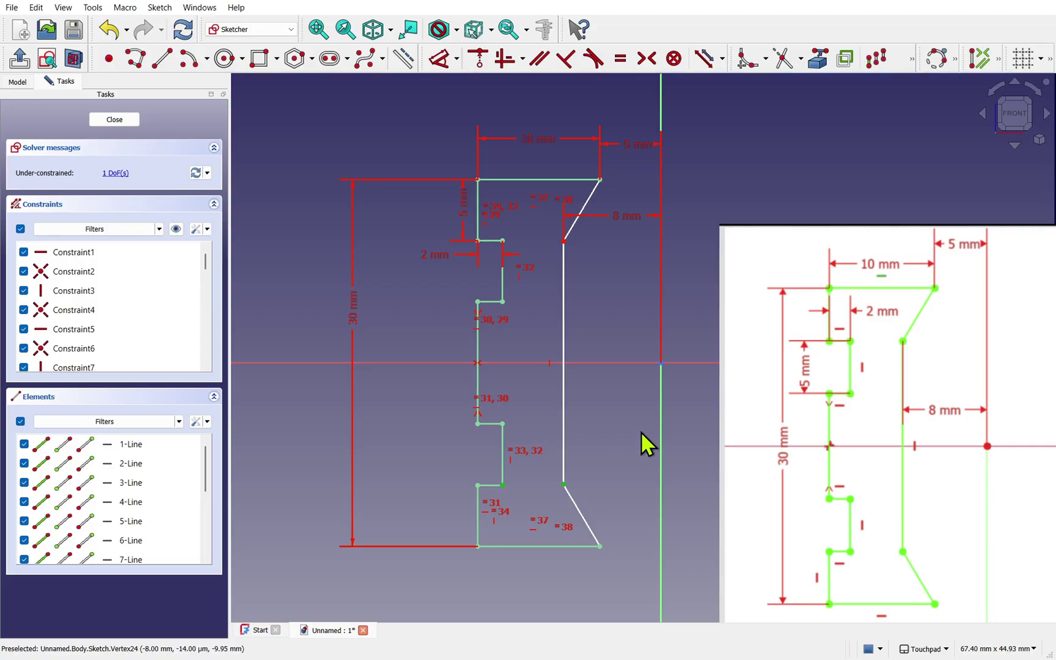
- Make the last line vertical to fully constrain the sketch, close it, and fit the view
left_click(506, 57)
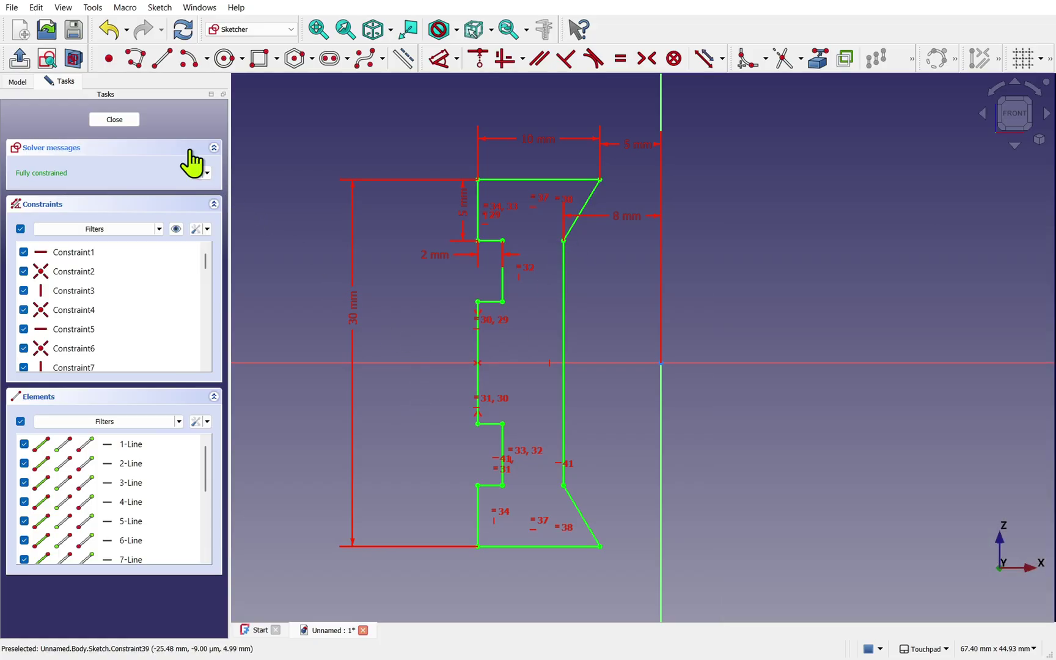
left_click(128, 122)
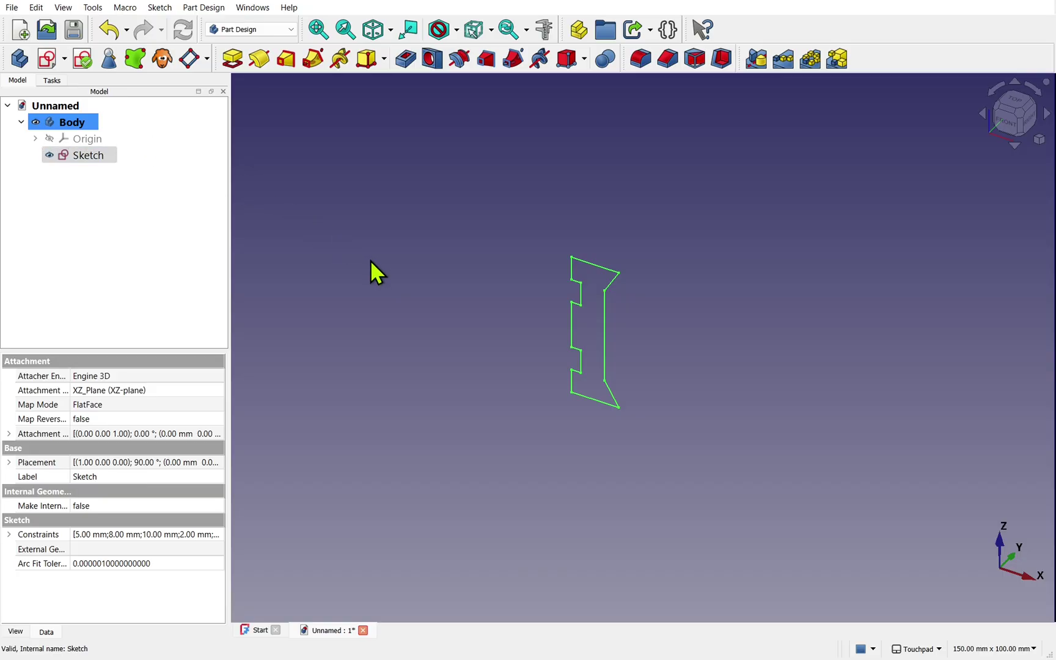
key("v")
key("f")
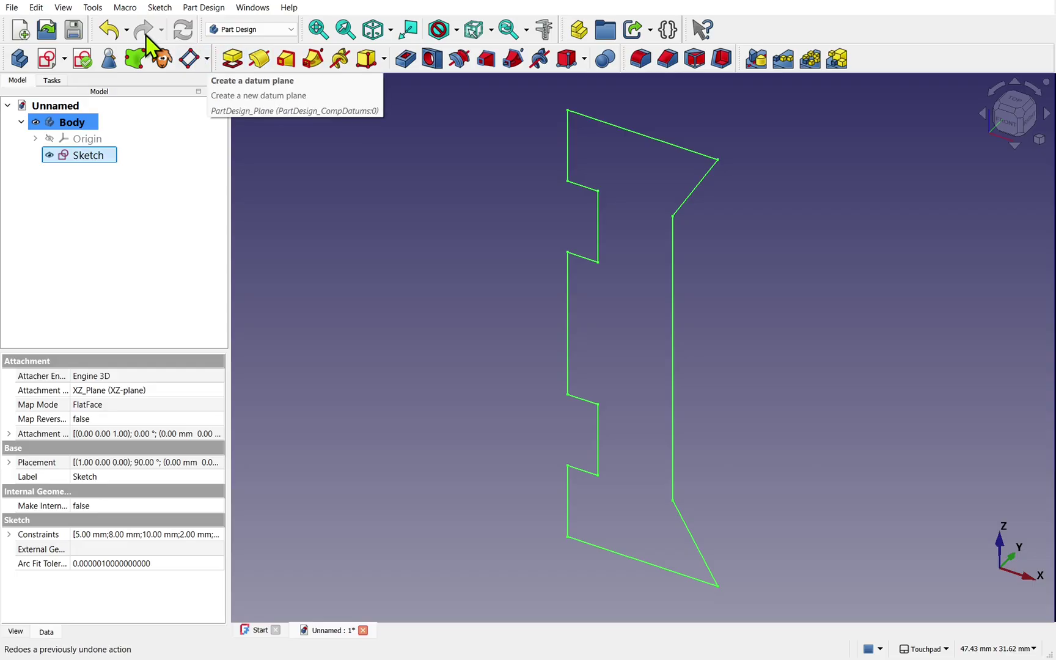
- Turn on the axis cross in the 3D view
left_click(64, 8)
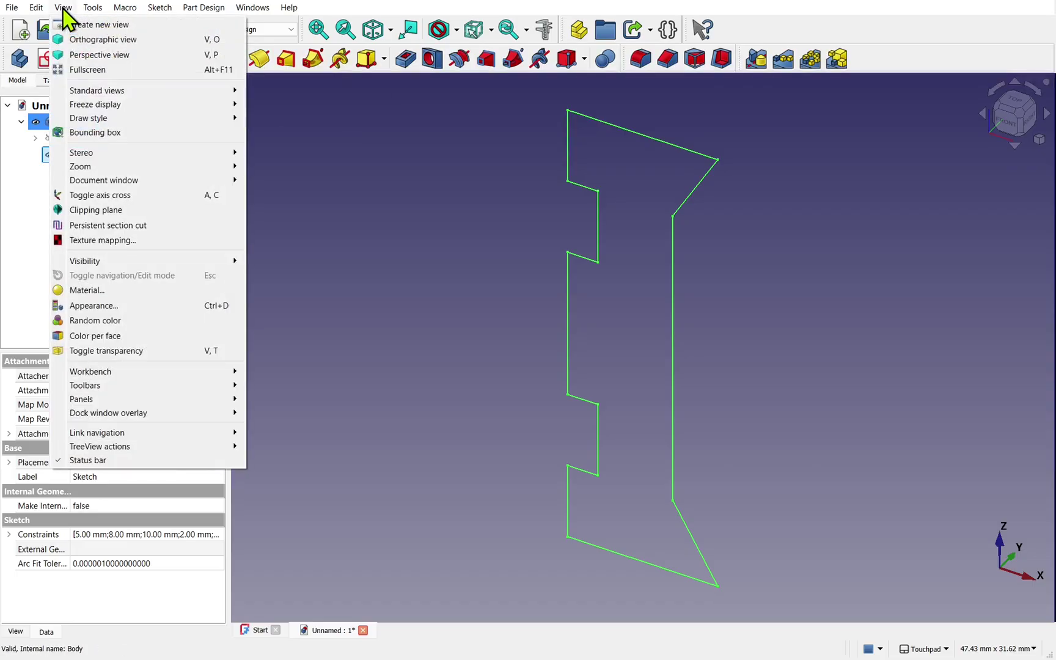
left_click(110, 197)
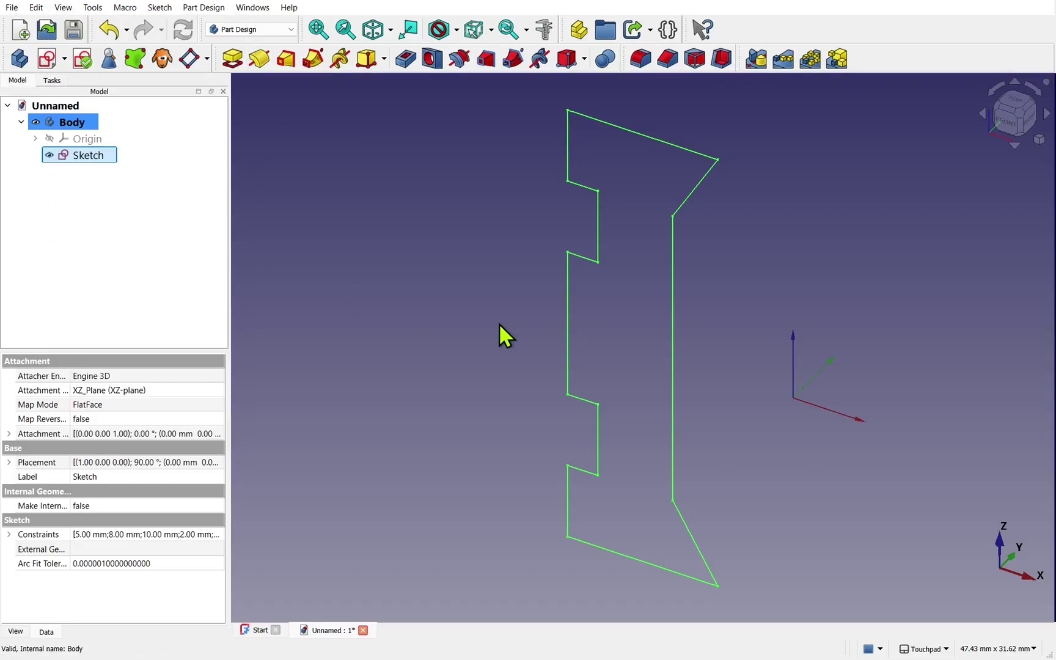
scroll(660, 372, "down", 1)
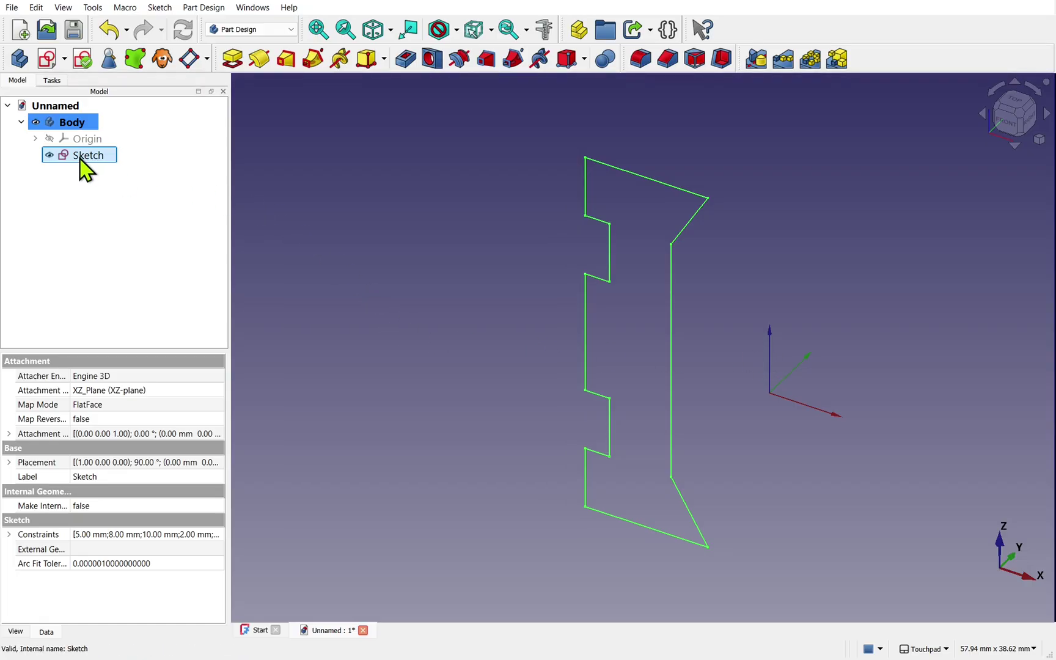
- Revolve the stepped profile 360° about the Base Z axis into a solid bushing with a bore
left_click(257, 61)
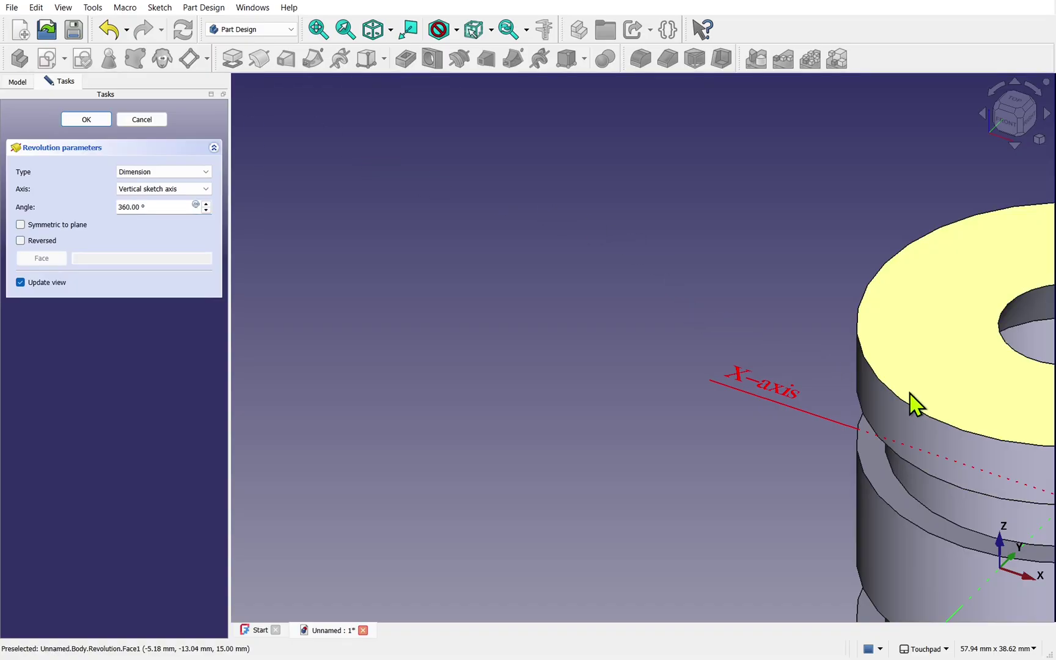
middle_click_drag(809, 354, 425, 209)
scroll(422, 201, "down", 2)
scroll(420, 198, "down", 1)
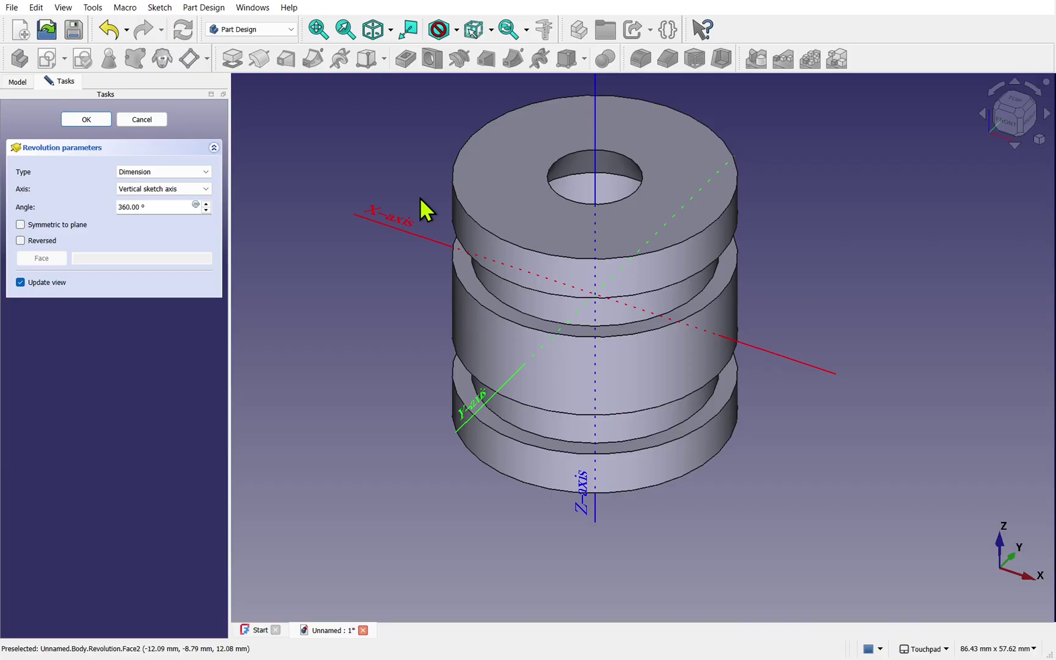
left_click(317, 29)
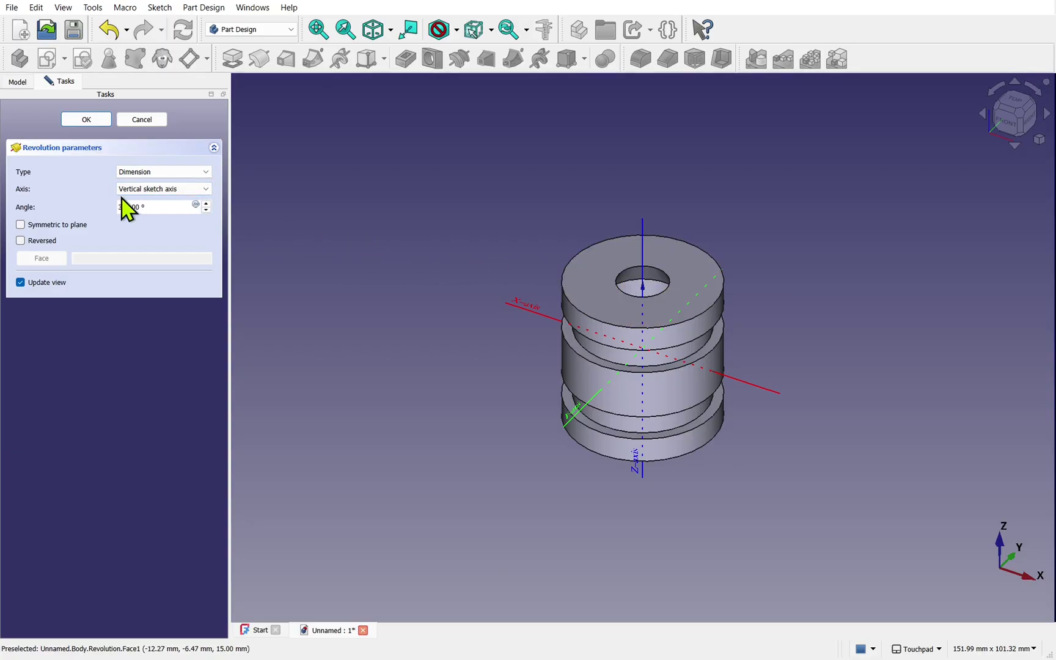
left_click(159, 190)
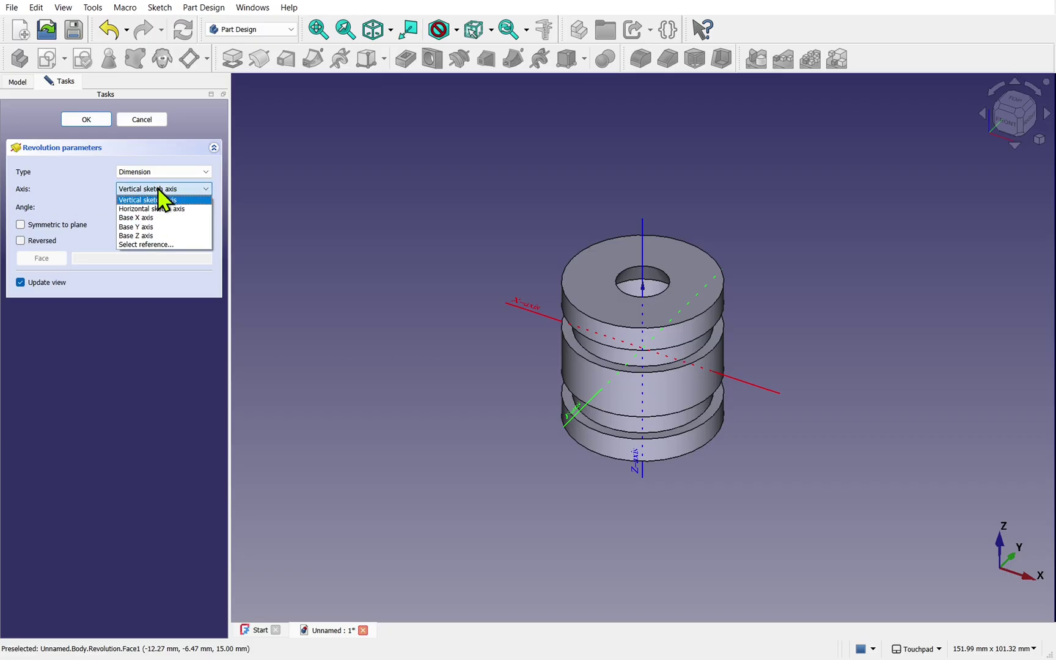
left_click(158, 236)
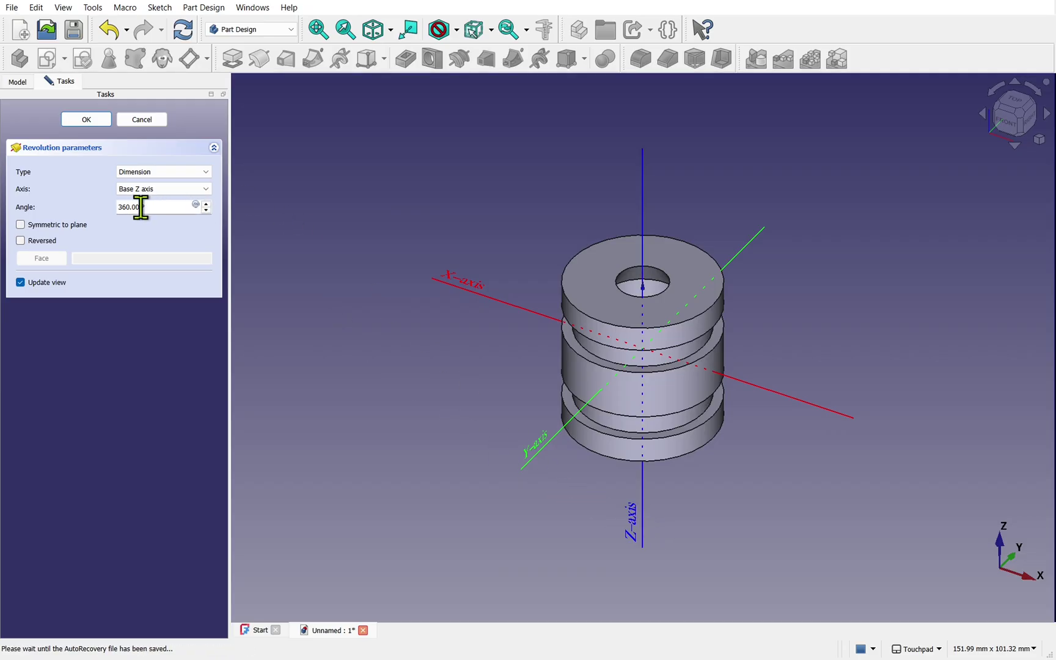
left_click(97, 122)
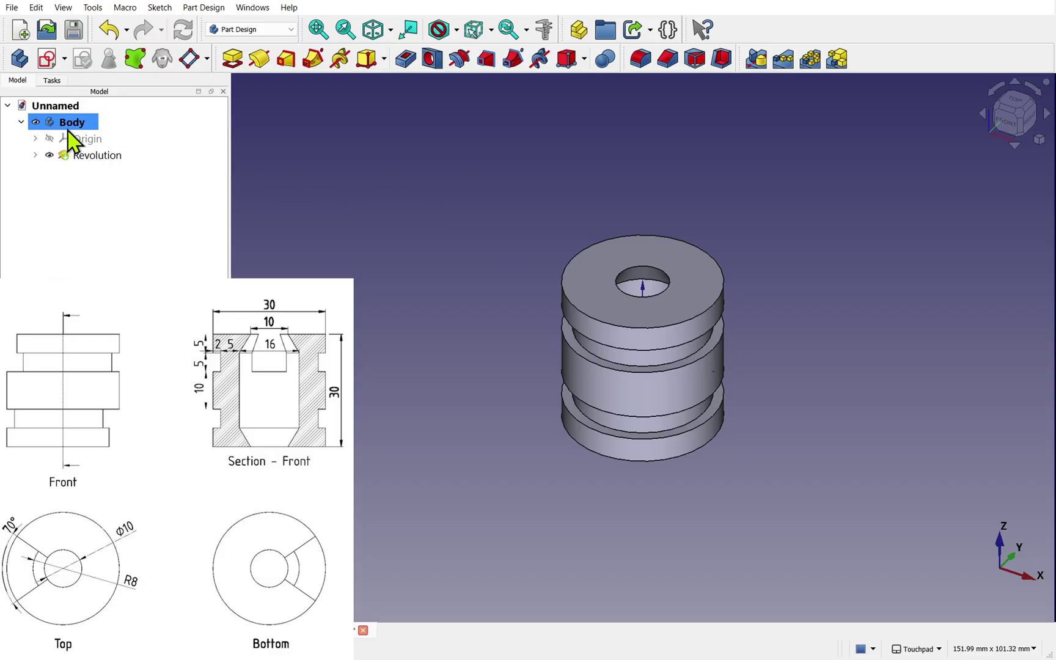
- Create Sketch001 on the XZ-plane and adjust the view to see the bushing
left_click(46, 60)
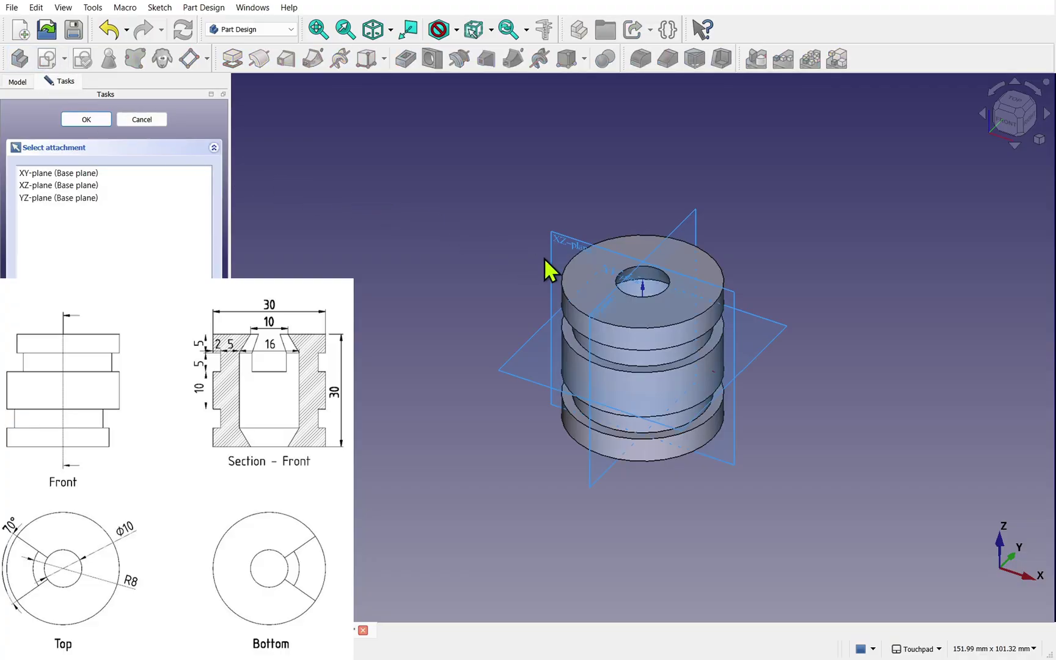
scroll(608, 280, "up", 3)
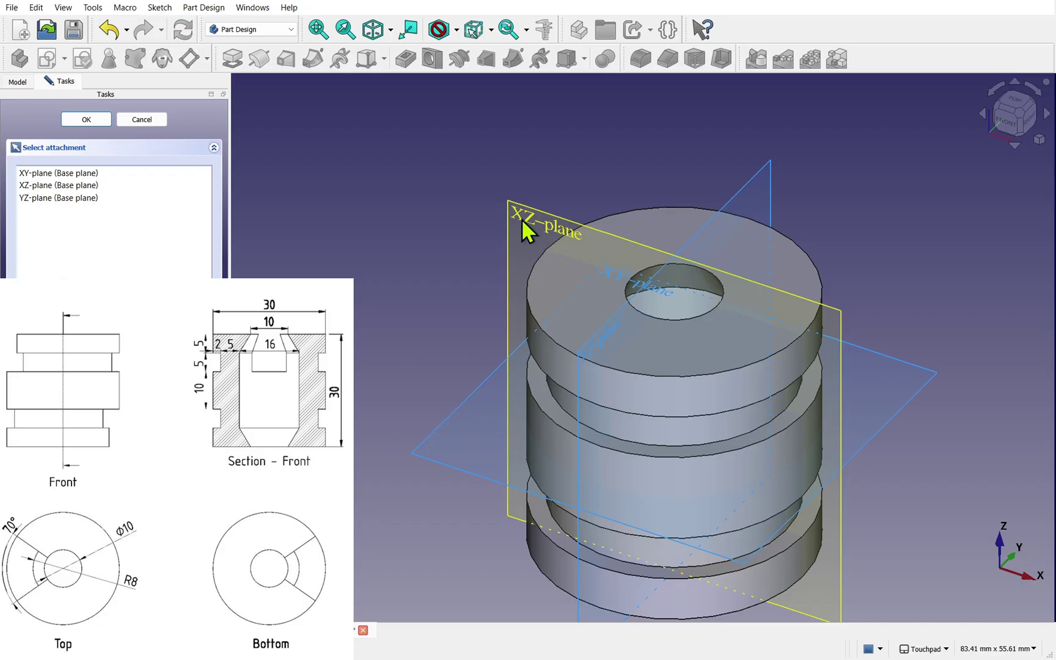
left_click(523, 222)
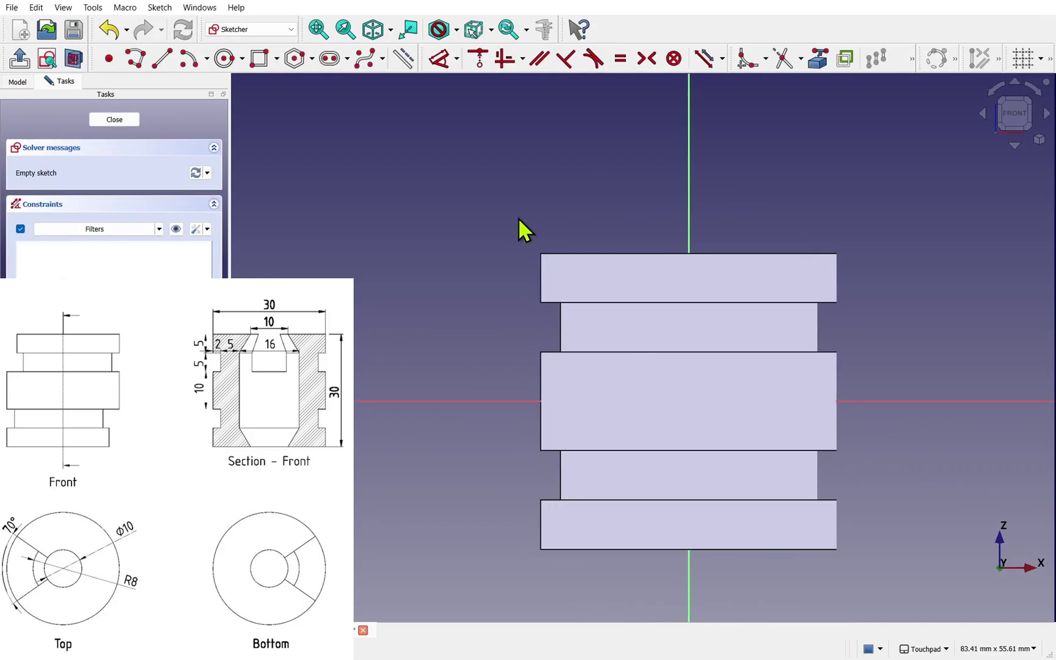
mouse_move(693, 344)
middle_mouse_down()
mouse_move(743, 384)
mouse_move(765, 352)
middle_mouse_up()
middle_click_drag(755, 394, 738, 295)
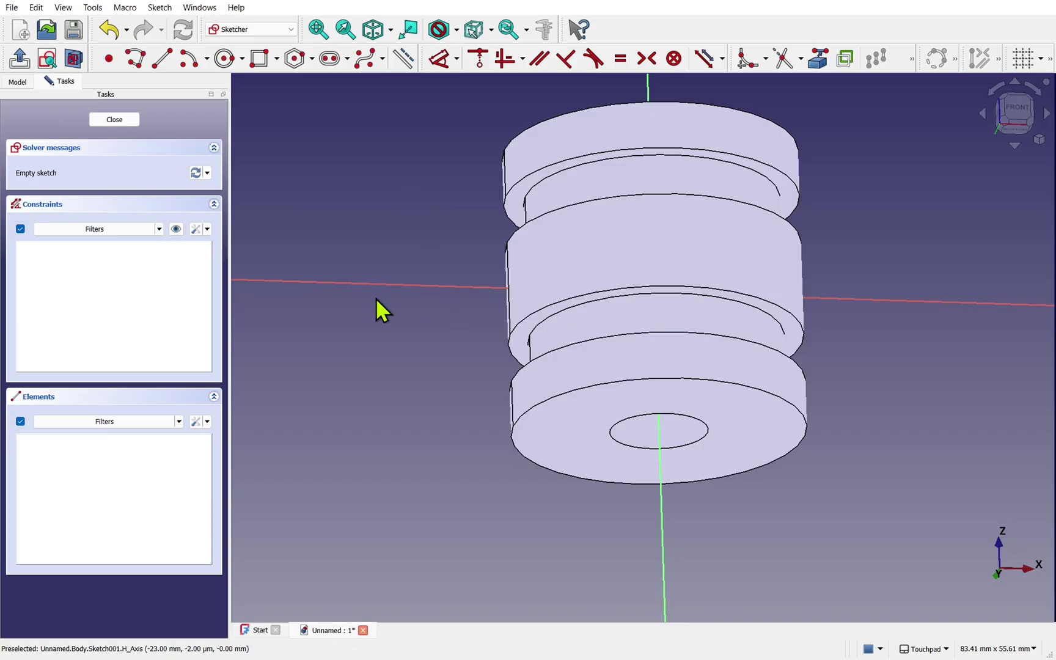
middle_click_drag(735, 318, 745, 361)
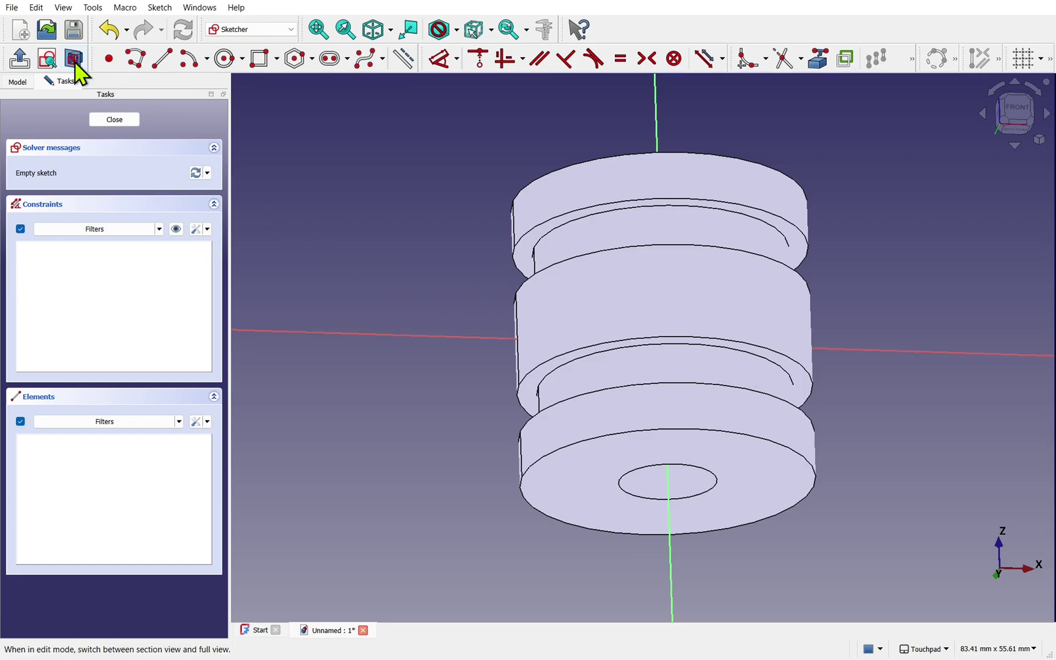
- Section the view at the sketch plane to expose the bushing's stepped cross-section and bore
right_click(397, 247)
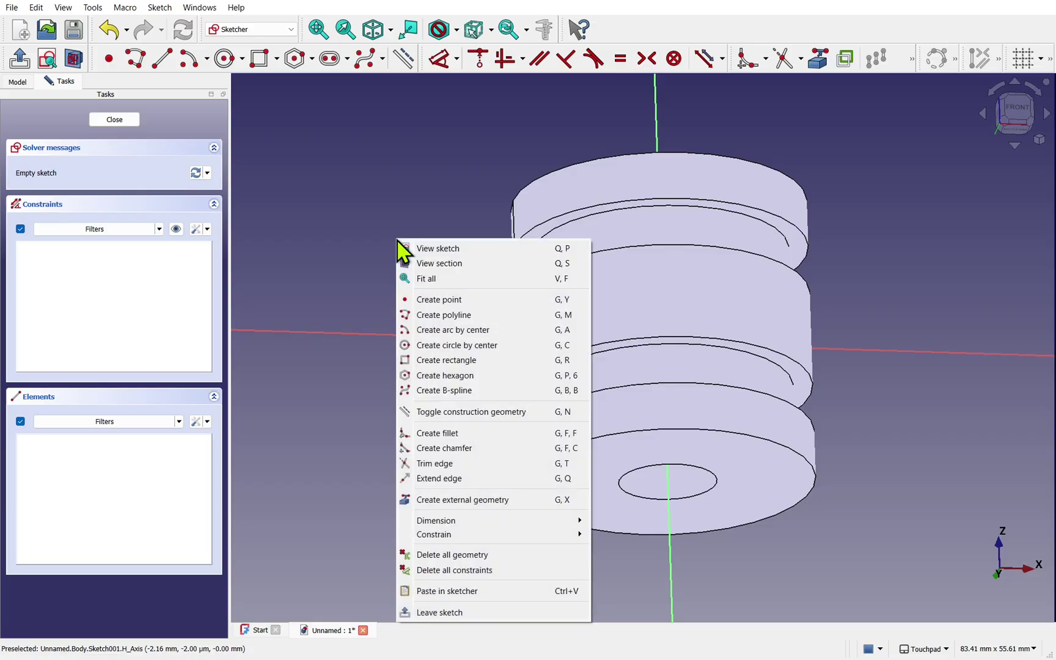
left_click(442, 265)
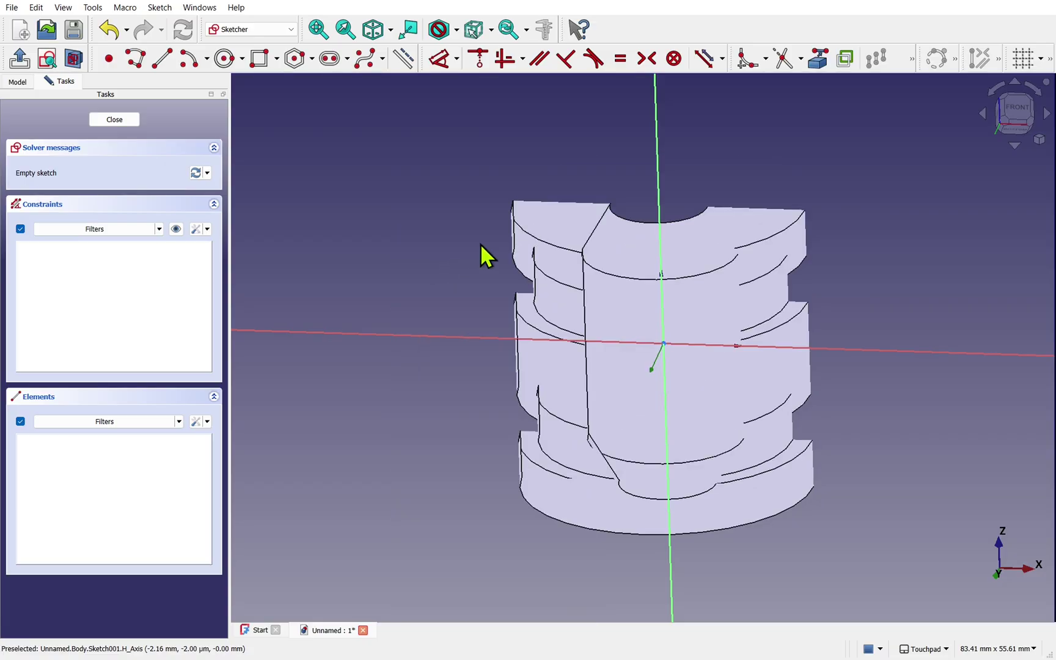
left_click_drag(481, 253, 620, 346, "alt")
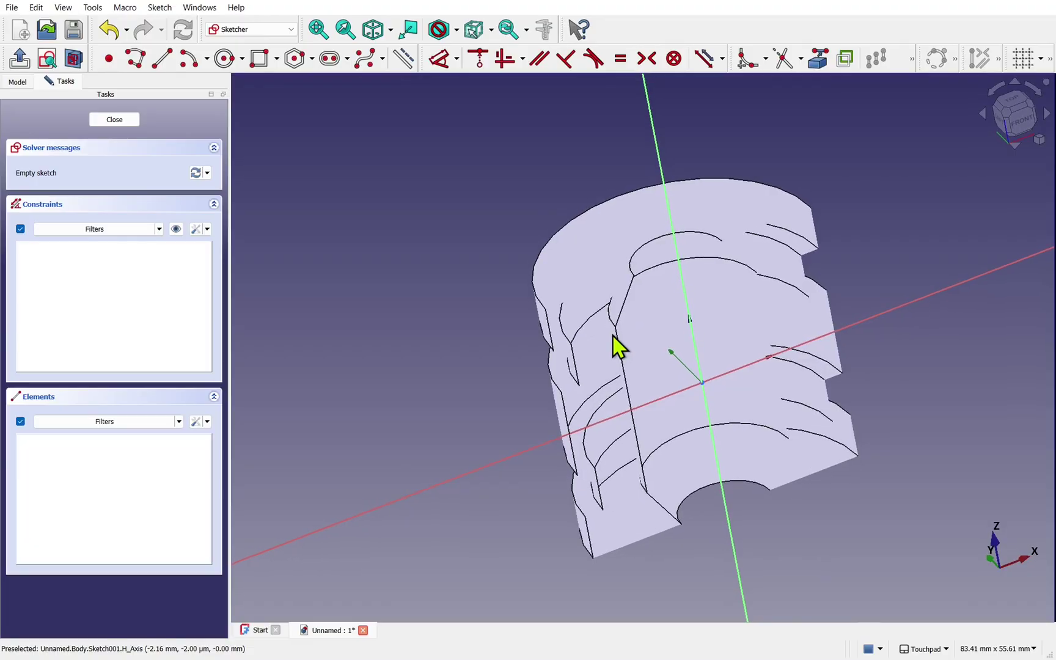
- Looking straight at the sketch, draw a rectangle over the upper-left flange of the section
left_click(48, 58)
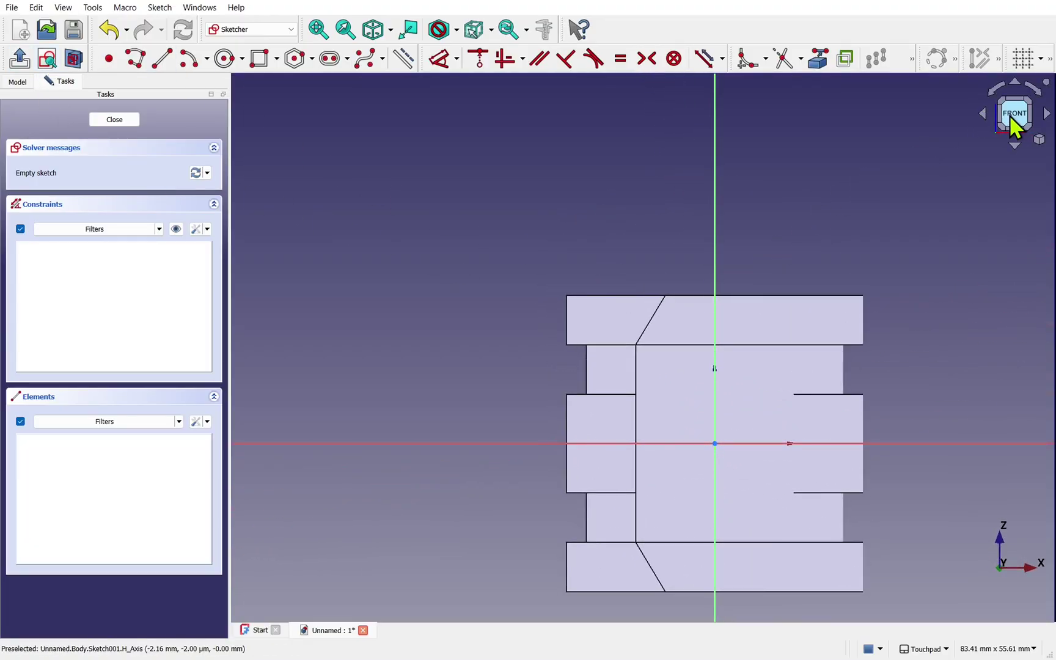
left_click_drag(770, 434, 696, 299, "shift")
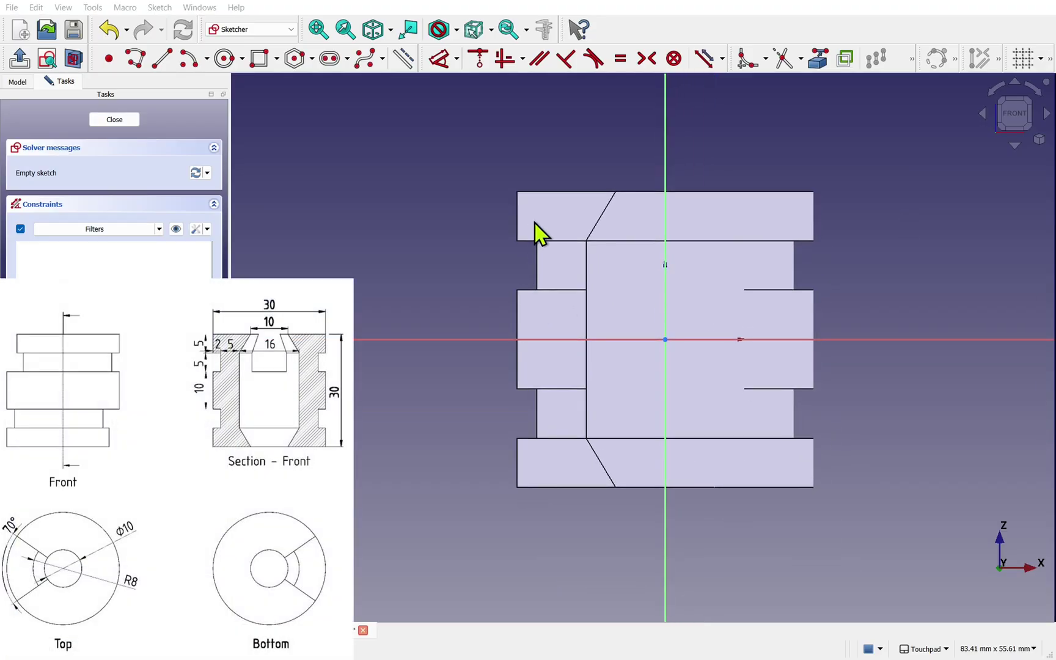
left_click(255, 62)
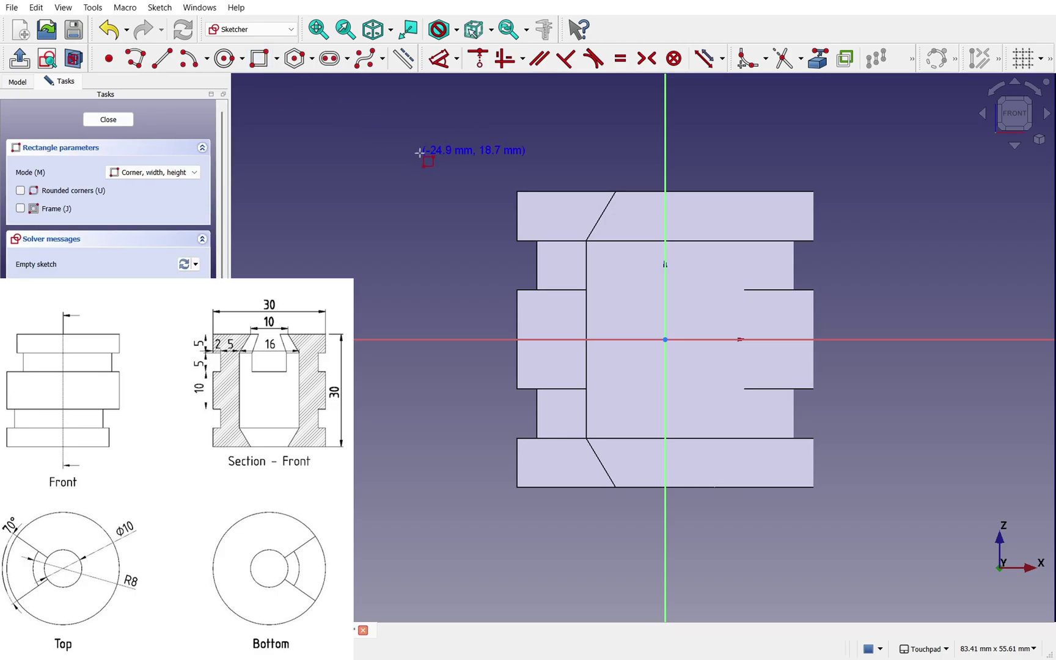
left_click(474, 165)
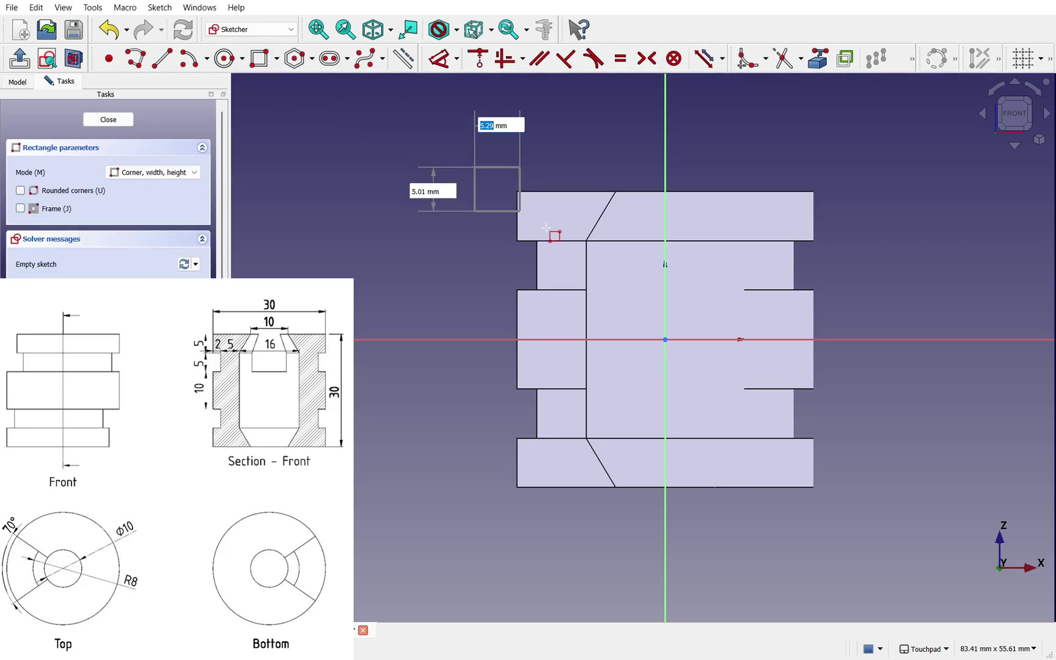
left_click(645, 296)
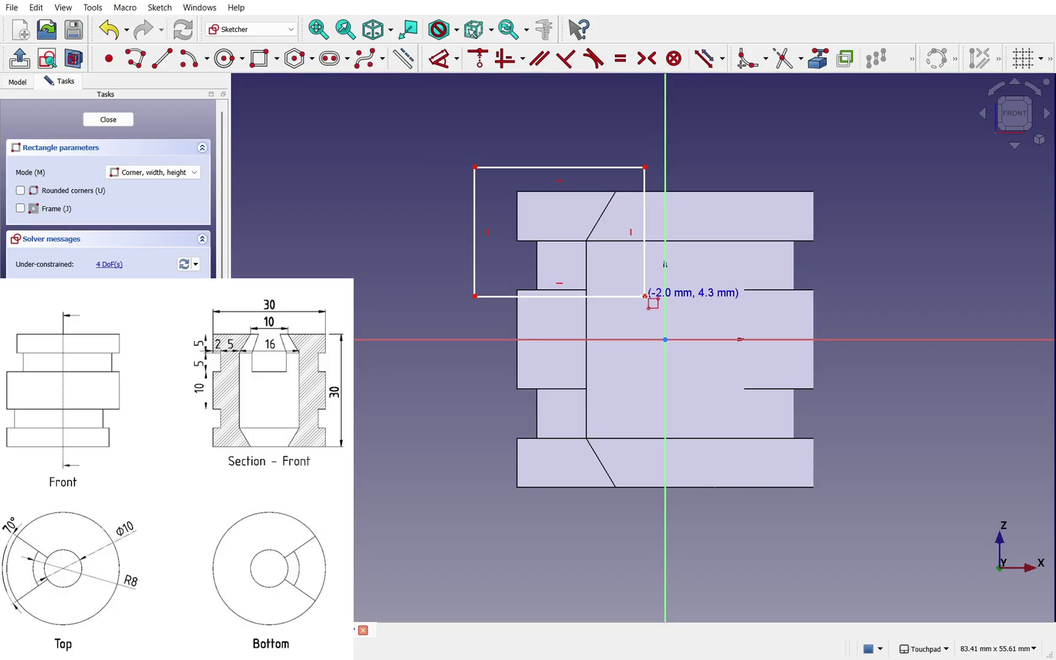
- Dimension the rectangle's top edge to 15 mm
right_click(417, 214)
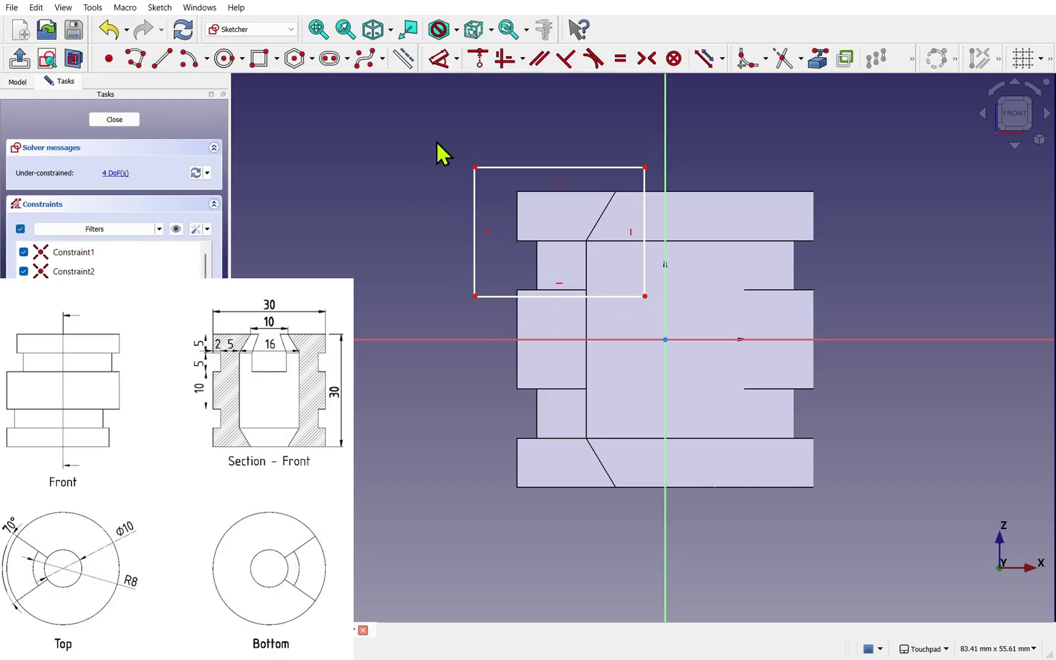
left_click(438, 64)
left_click(578, 166)
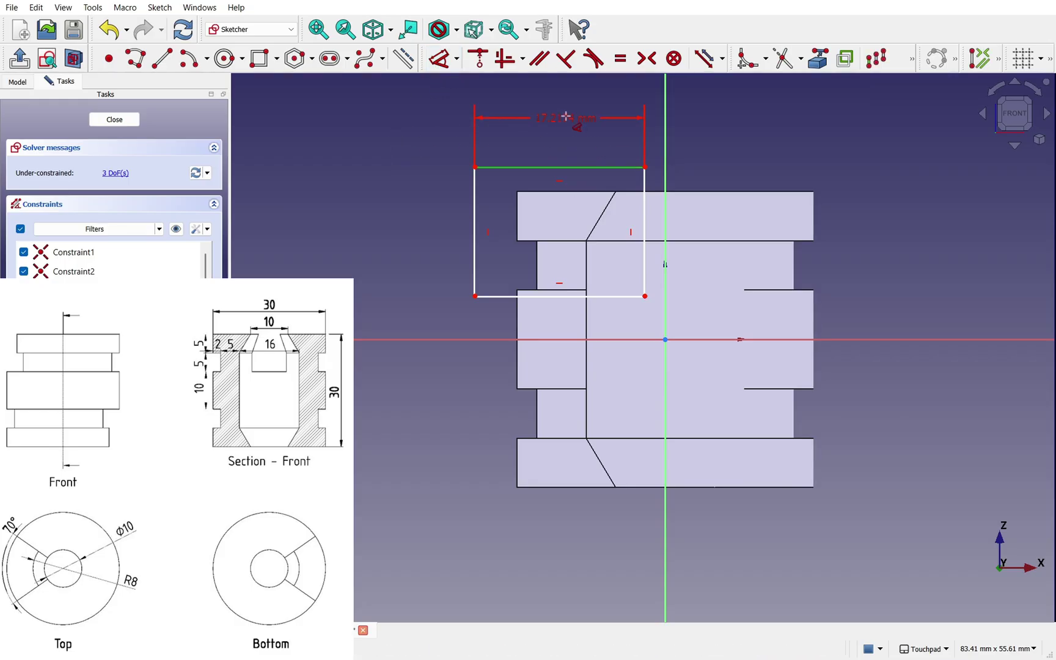
left_click(573, 121)
type("1")
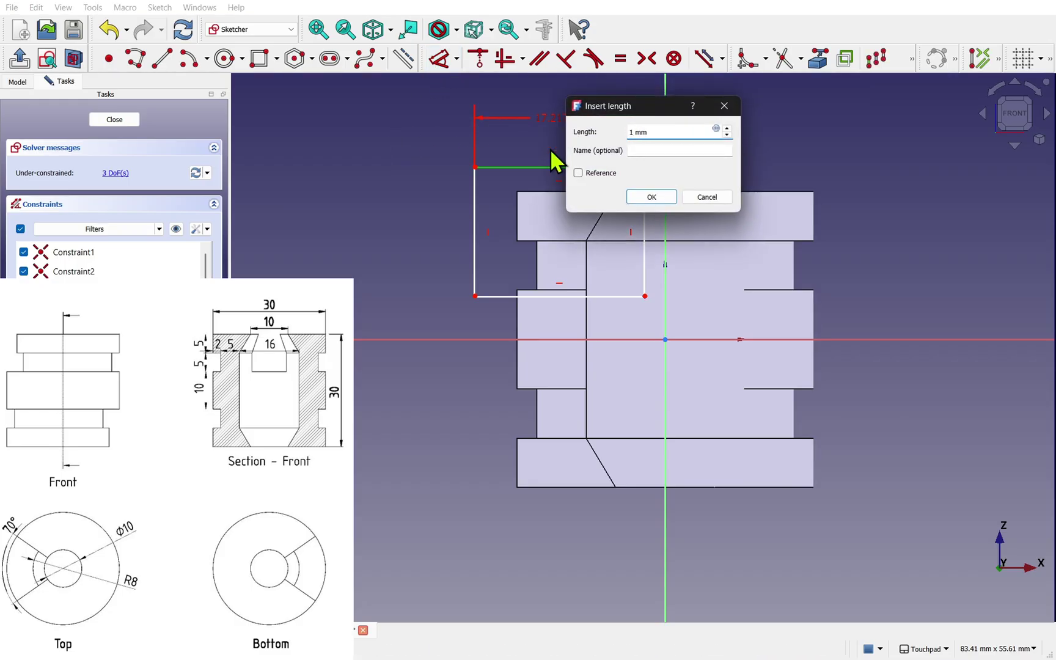
type("5")
left_click(659, 200)
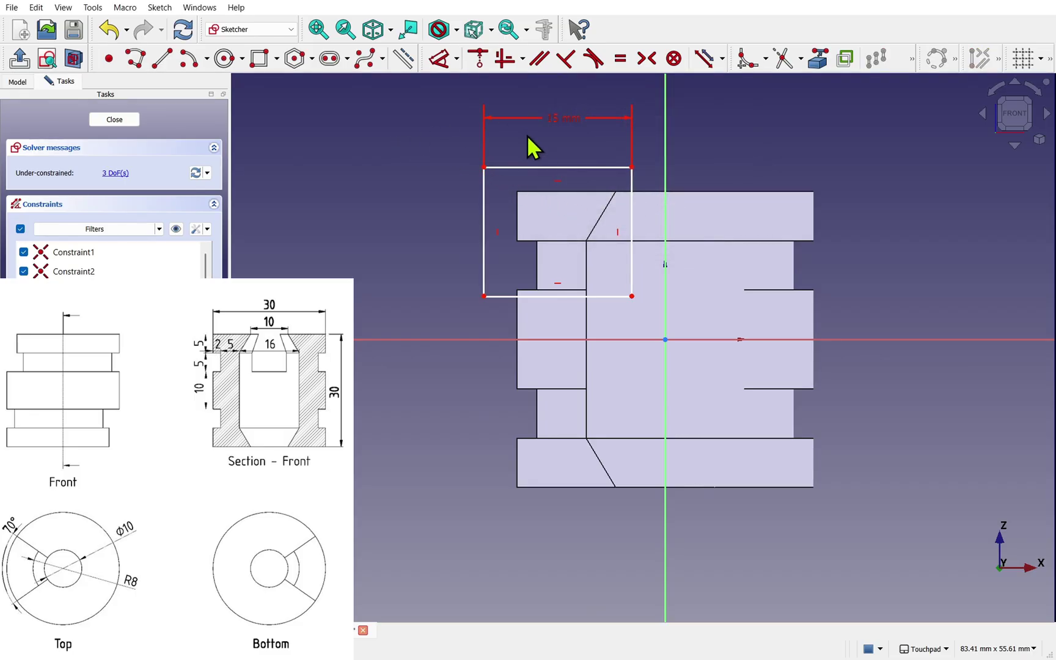
- Make the rectangle's top and left edges equal, then drag it to test its remaining freedom
left_click(556, 168)
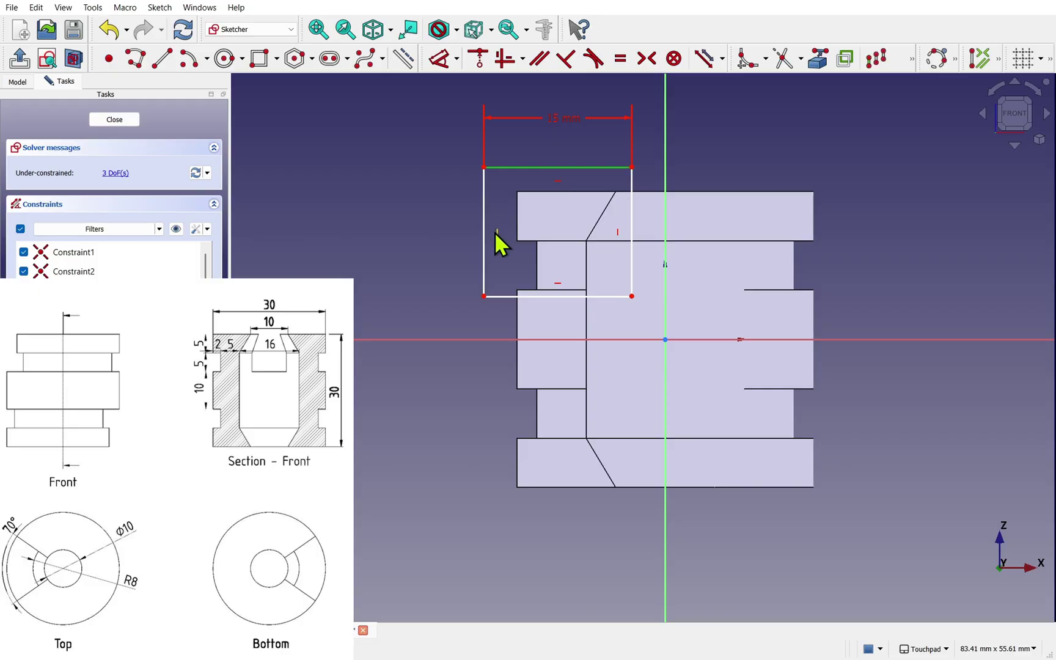
left_click(485, 236)
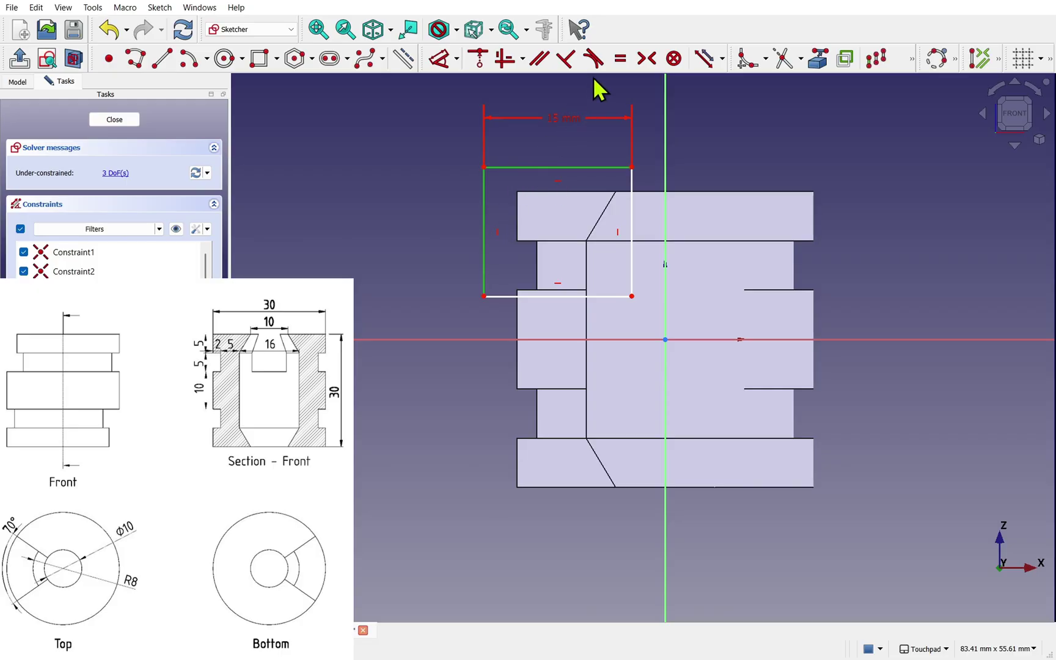
left_click(621, 58)
mouse_move(515, 151)
left_mouse_down()
mouse_move(534, 154)
mouse_move(523, 182)
mouse_move(513, 158)
left_mouse_up()
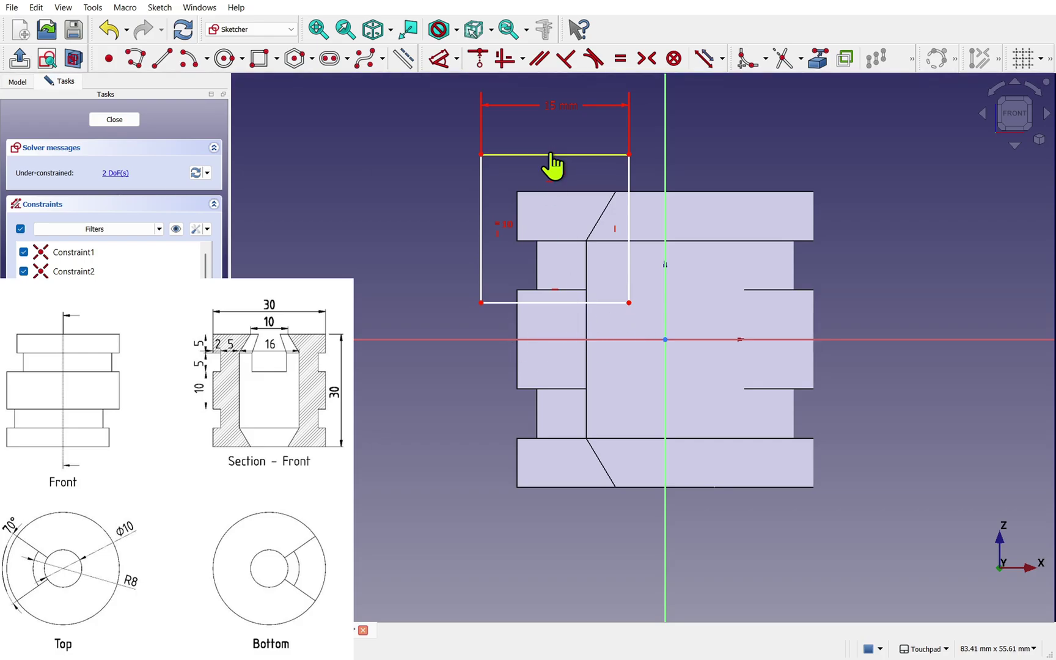
left_click_drag(551, 156, 583, 171)
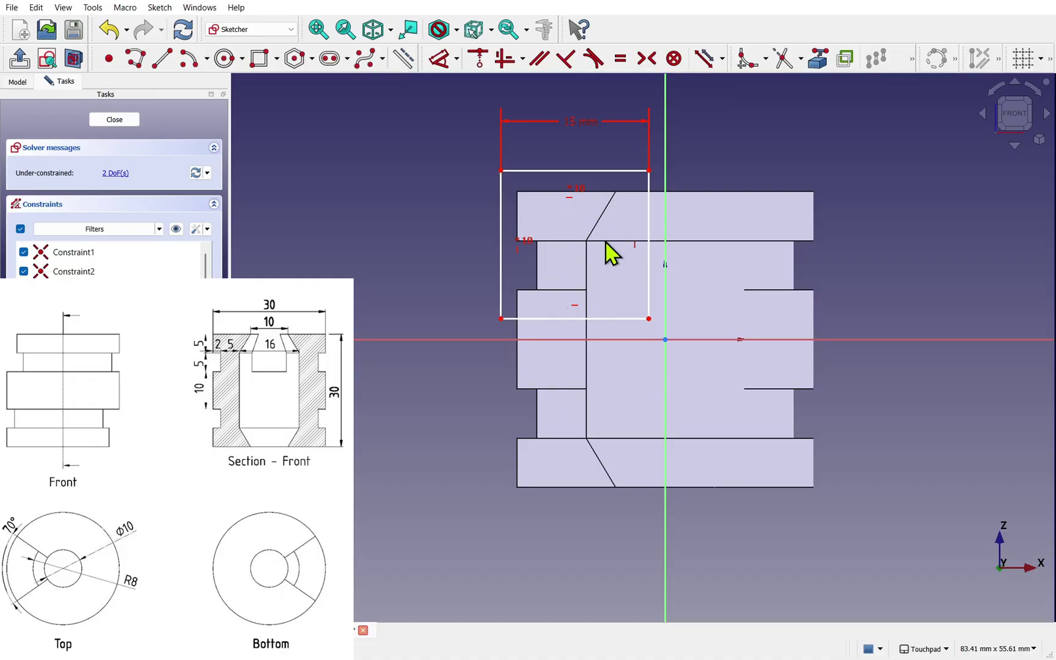
- Put the rectangle's bottom-right corner on the vertical axis, 5 mm from the origin
left_click(649, 318)
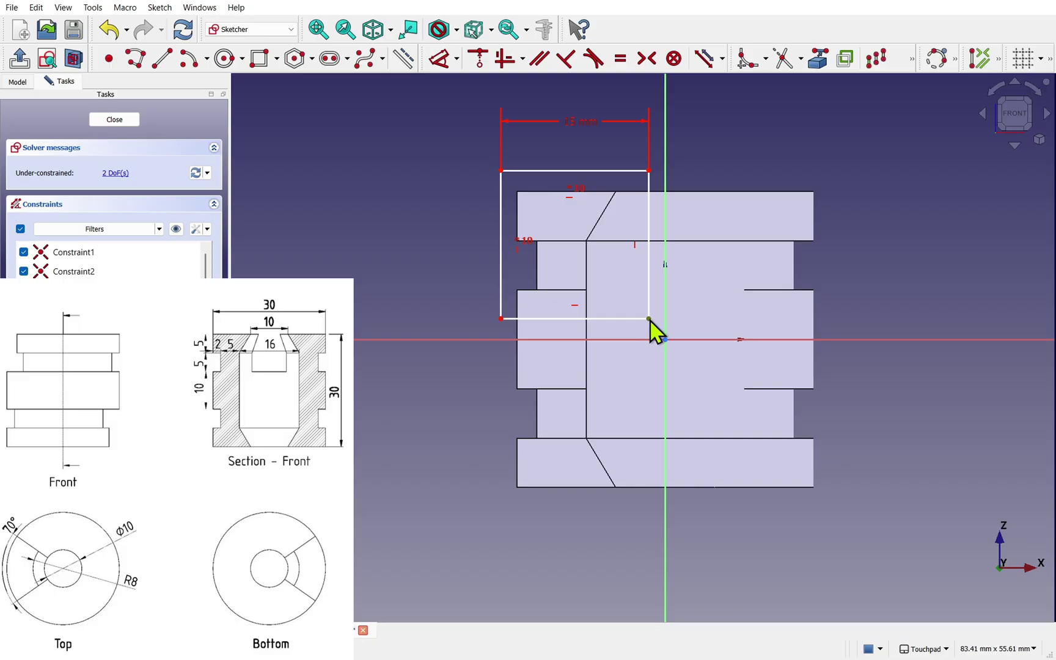
left_click(666, 180)
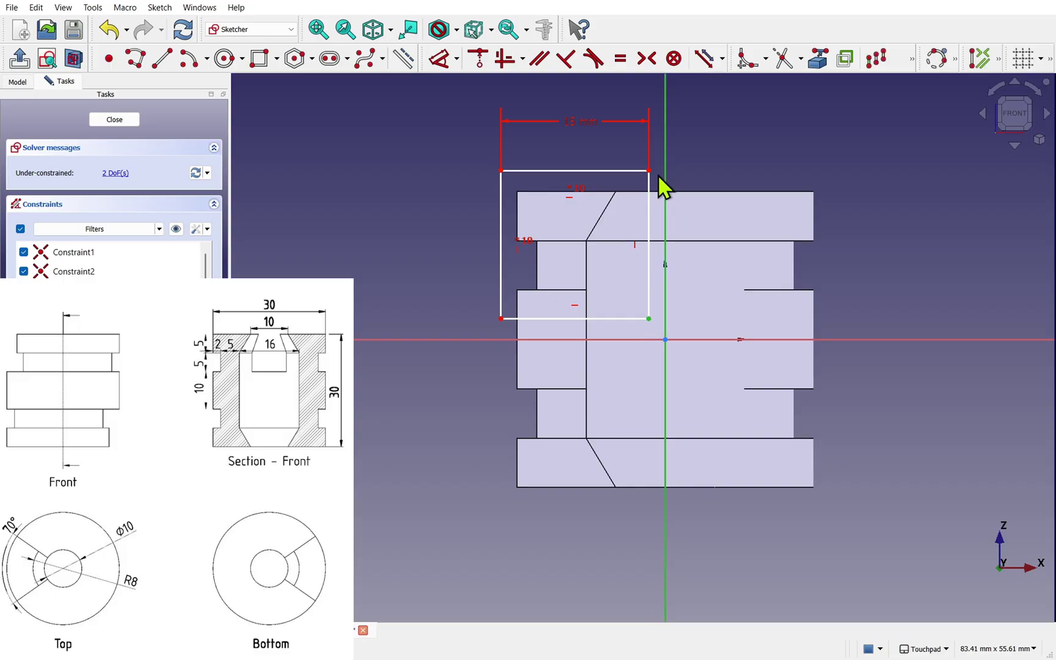
left_click(478, 61)
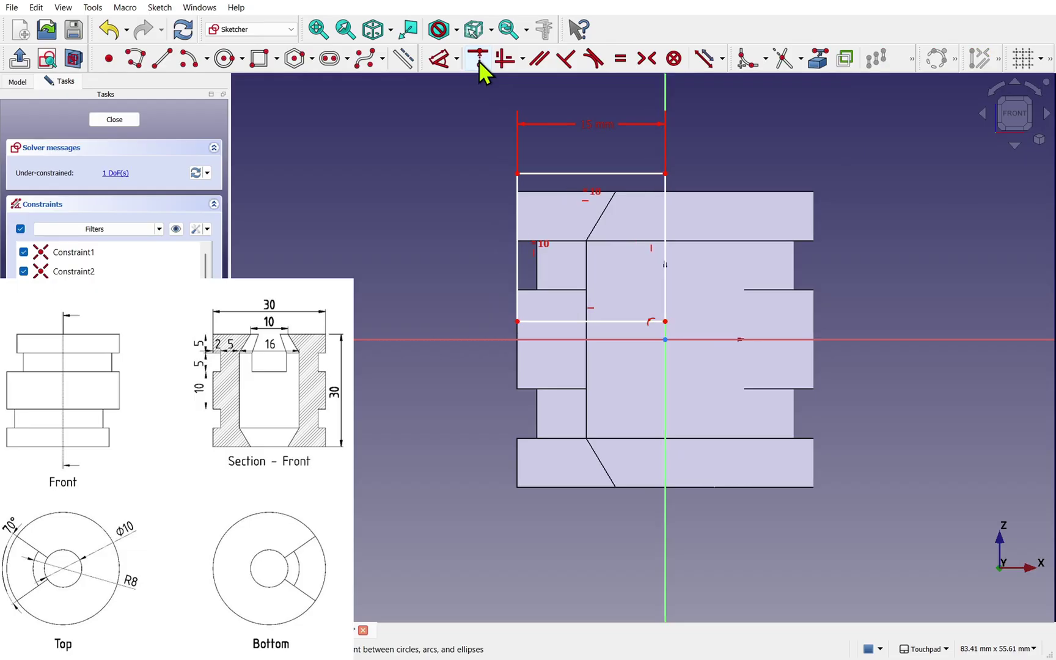
left_click(665, 321)
left_click(666, 340)
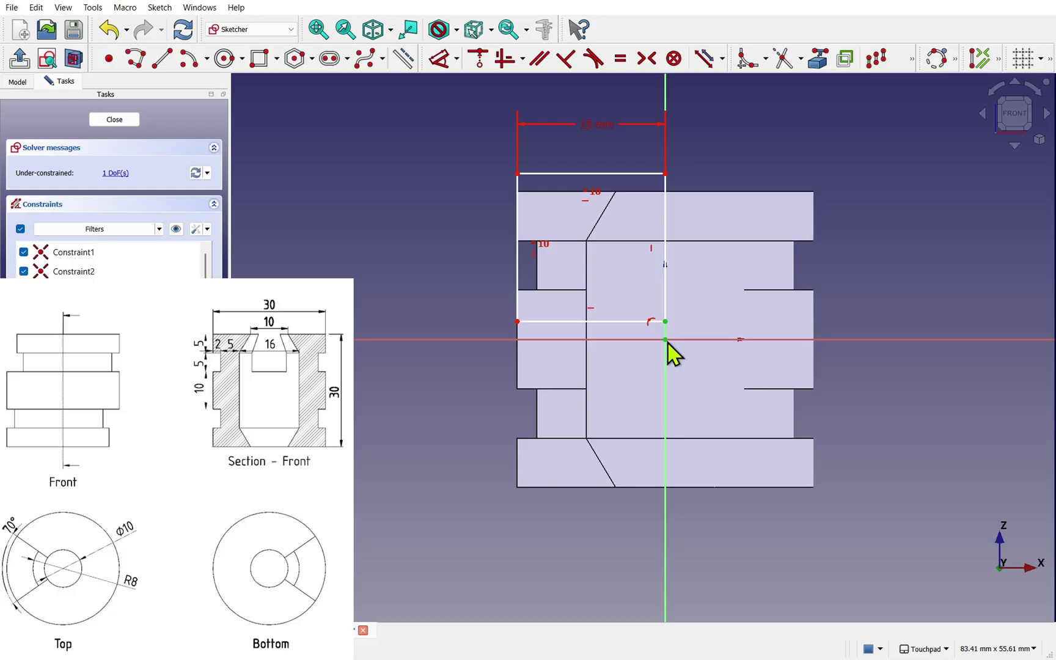
left_click(440, 59)
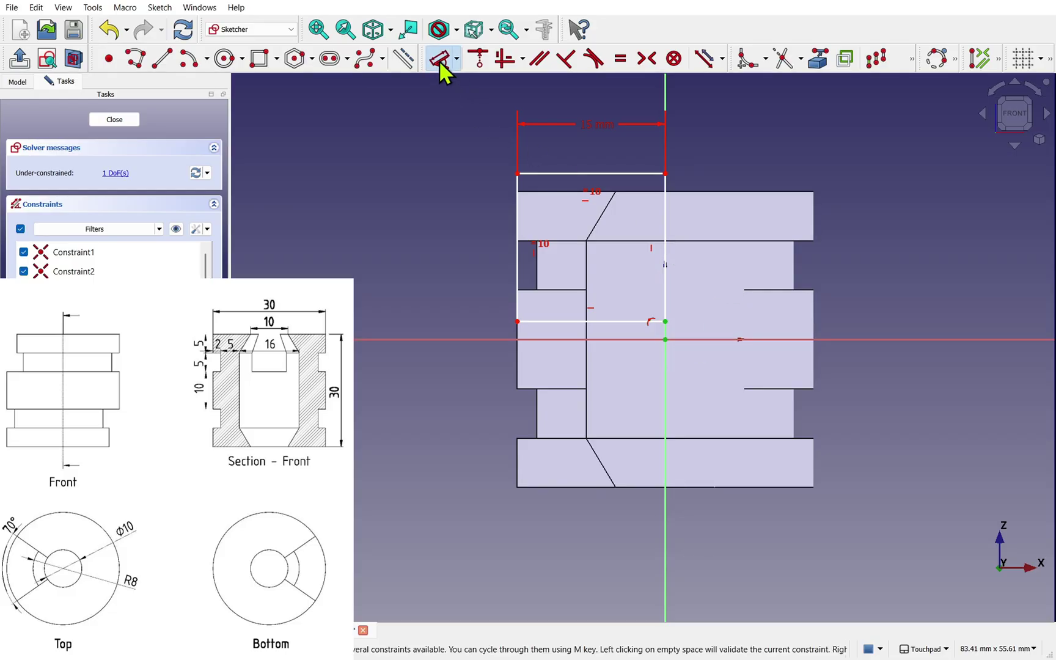
left_click(705, 255)
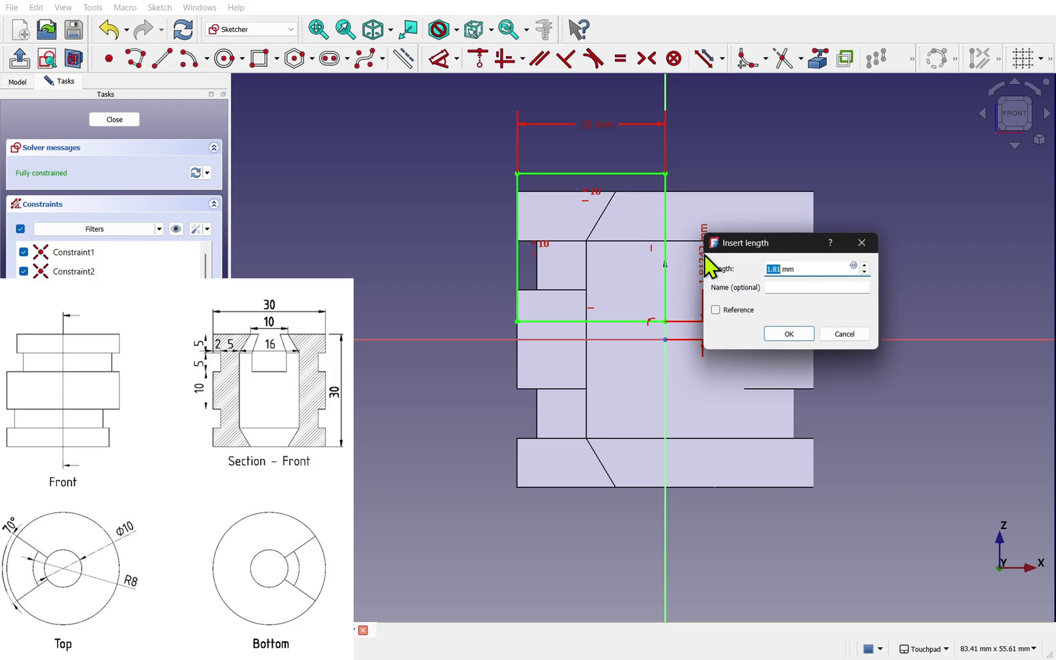
type("5")
left_click(786, 336)
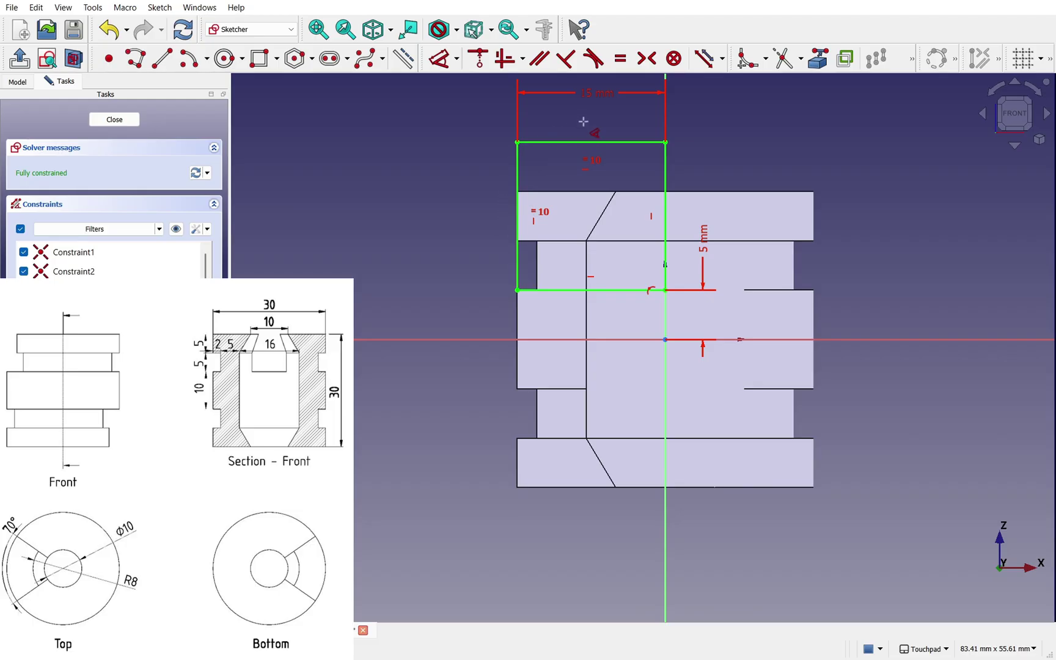
- Change the rectangle's width dimension from 15 mm to 16 mm
double_click(607, 105)
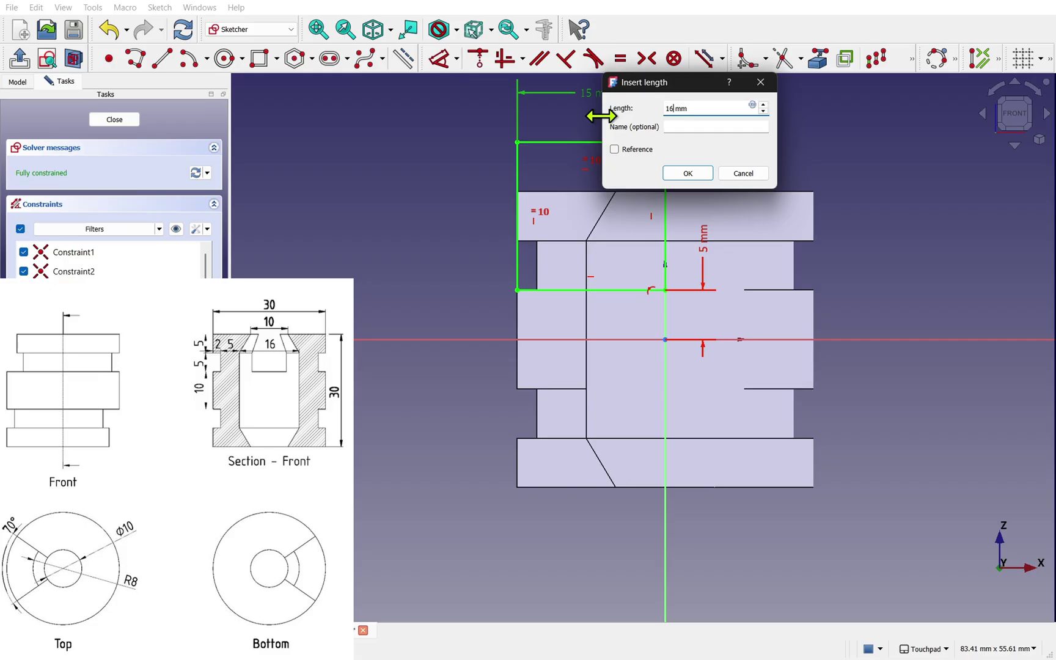
type("16")
key("Return")
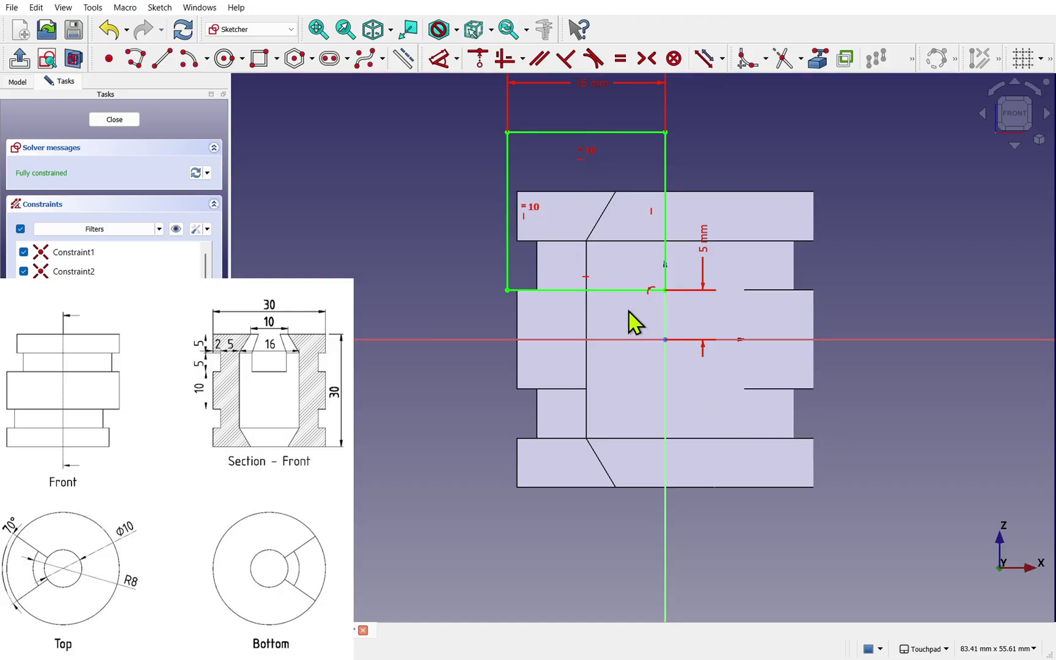
middle_click_drag(698, 255, 592, 316)
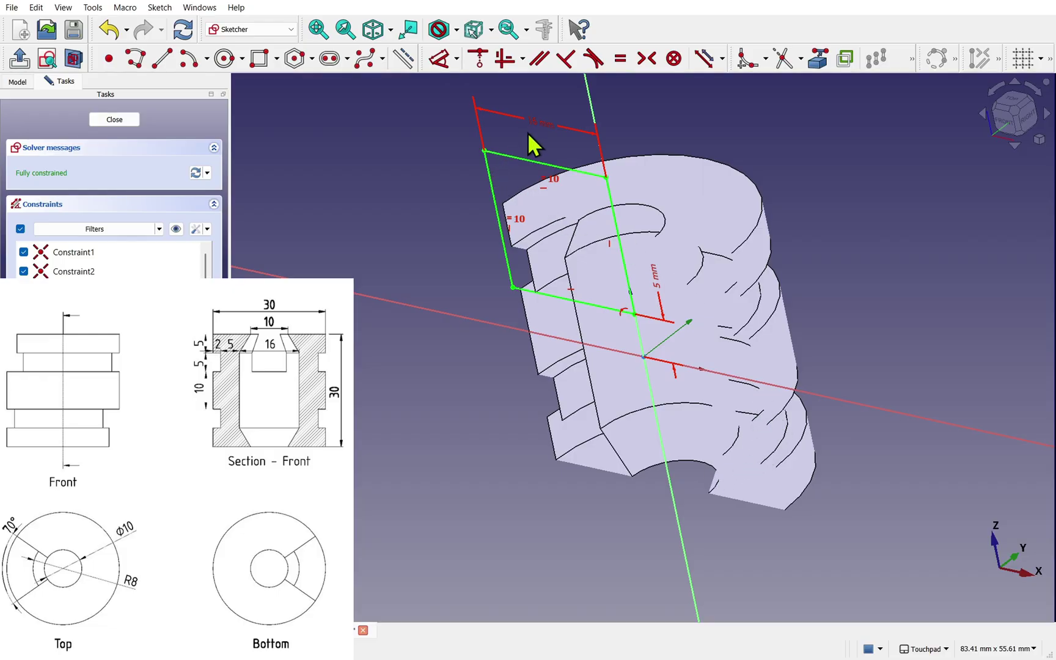
left_click_drag(707, 353, 820, 284, "shift")
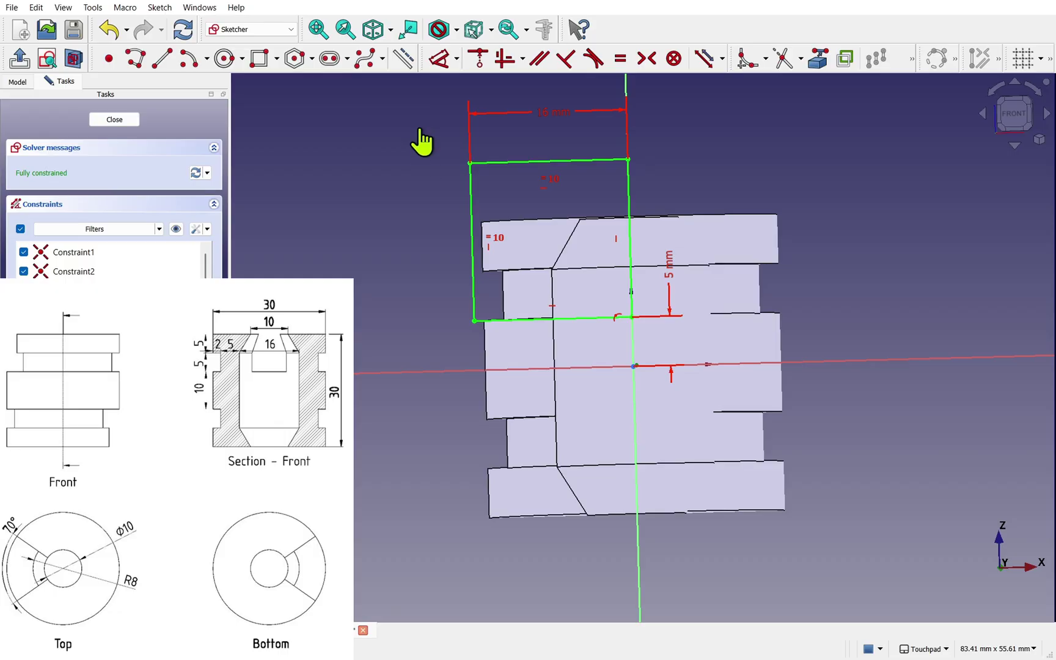
mouse_move(419, 129)
left_mouse_down()
mouse_move(547, 217)
mouse_move(679, 342)
left_mouse_up()
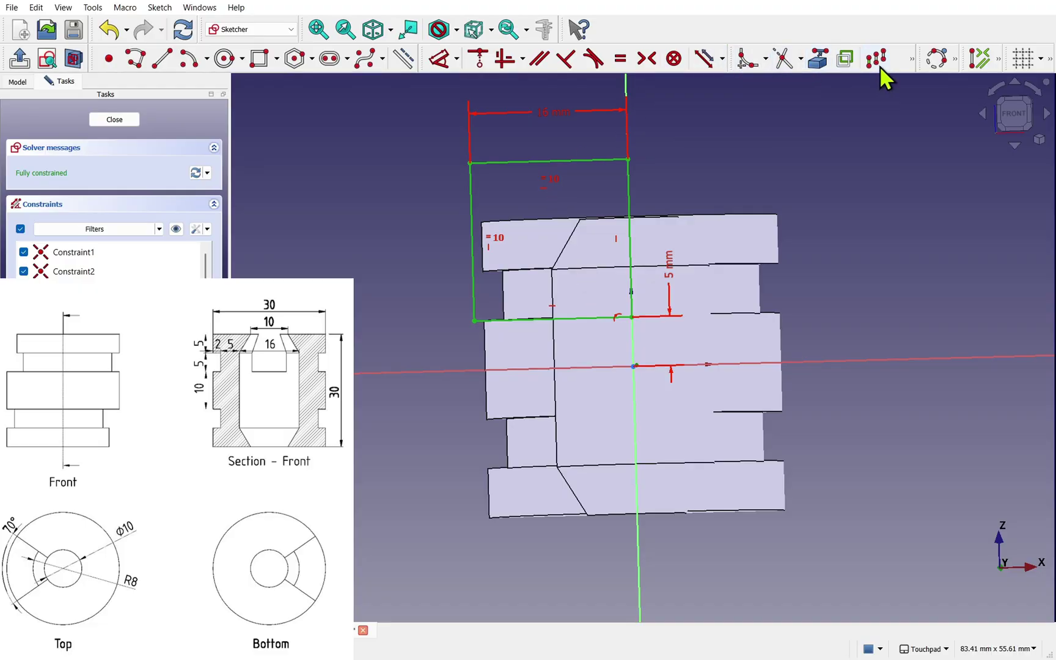
left_click(911, 61)
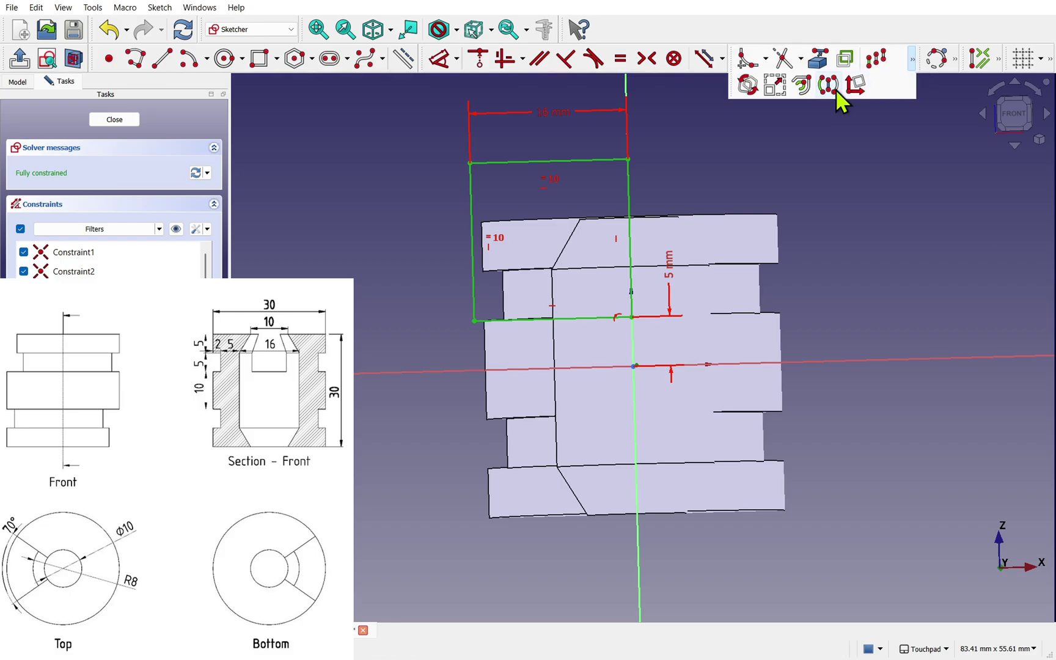
- Mirror the square through the sketch origin with symmetry constraints, then close Sketch001
right_click(792, 136)
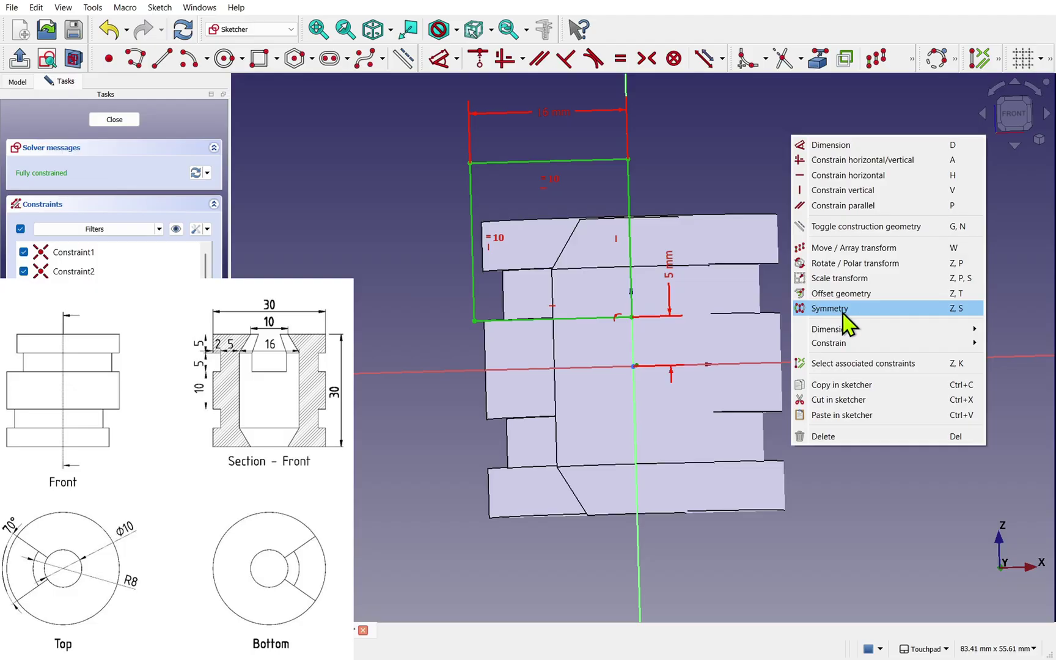
key("Escape")
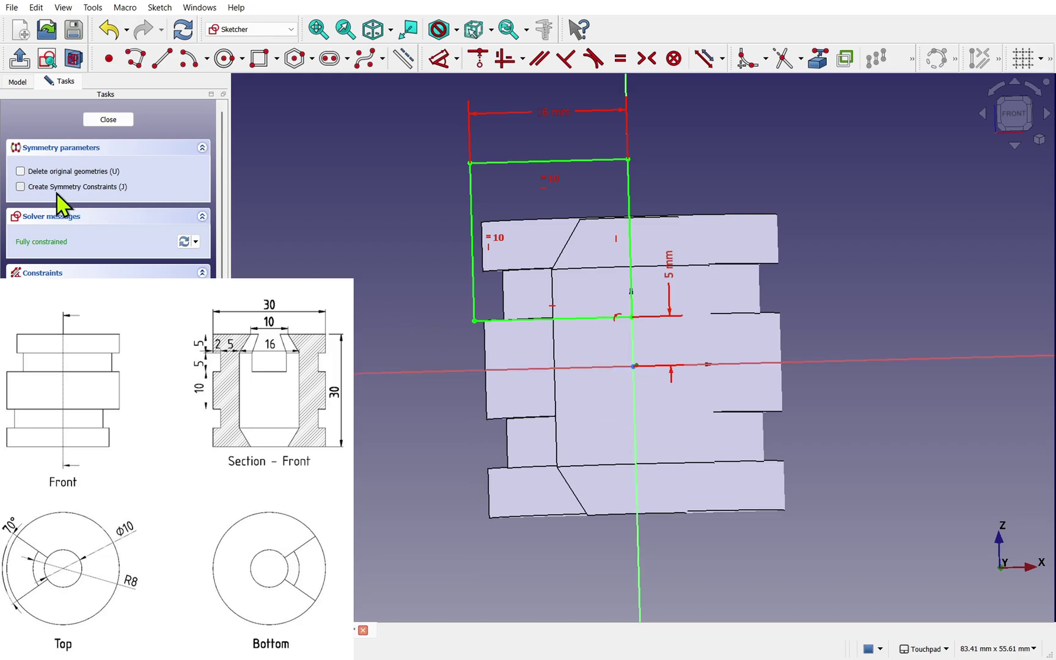
left_click(21, 187)
left_click(635, 367)
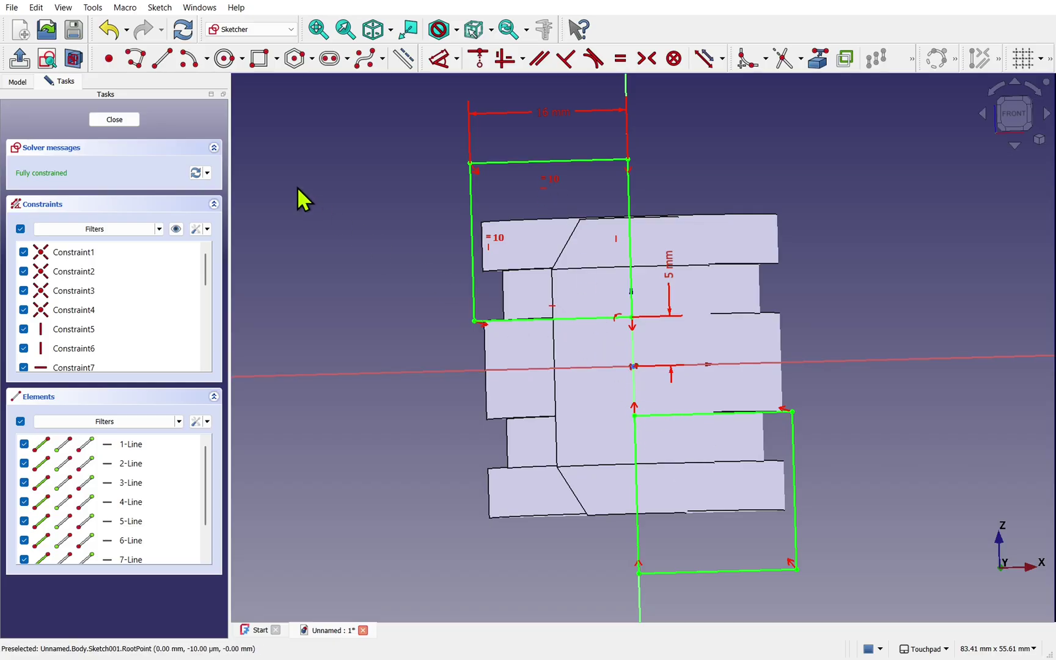
left_click(115, 120)
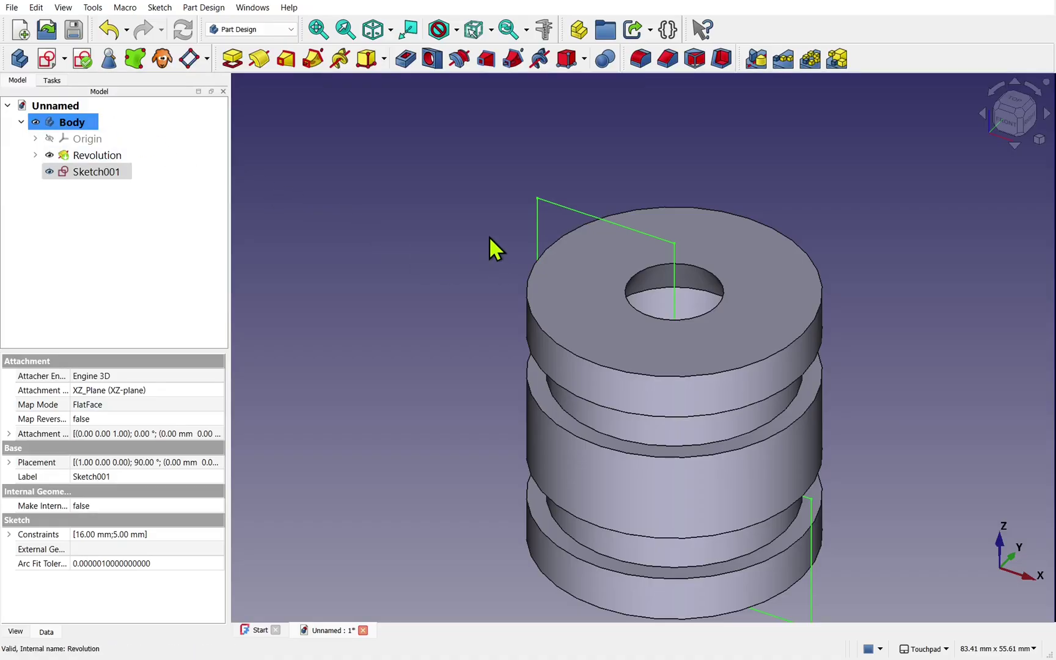
- Groove Sketch001 by 70° around the vertical axis, notching sectors from both flanges
scroll(489, 237, "down", 1)
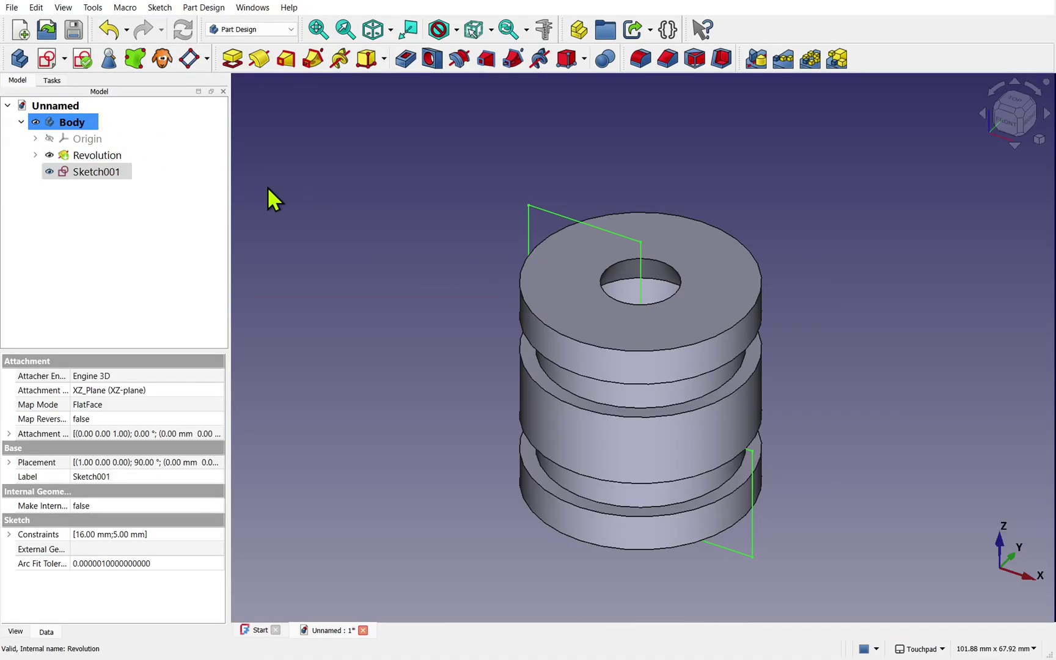
left_click(103, 175)
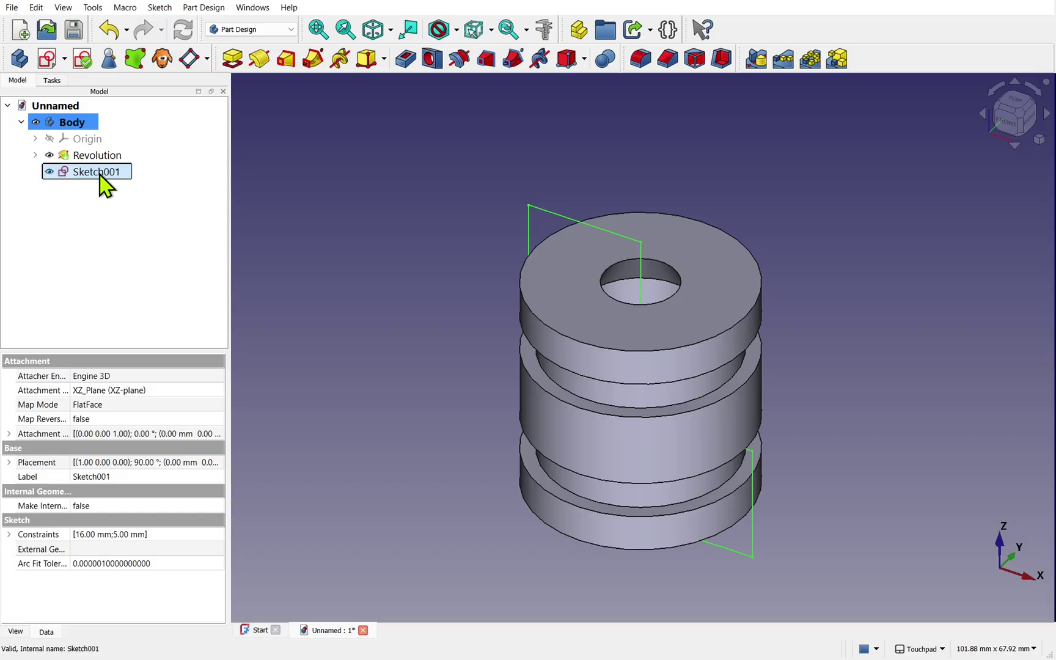
left_click(459, 61)
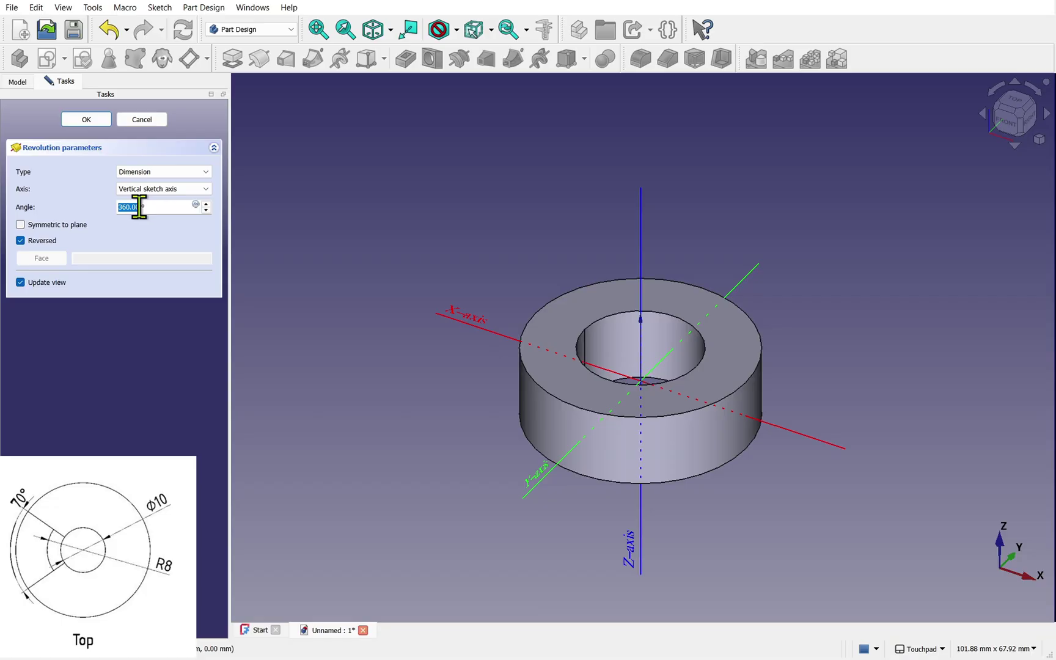
type("70")
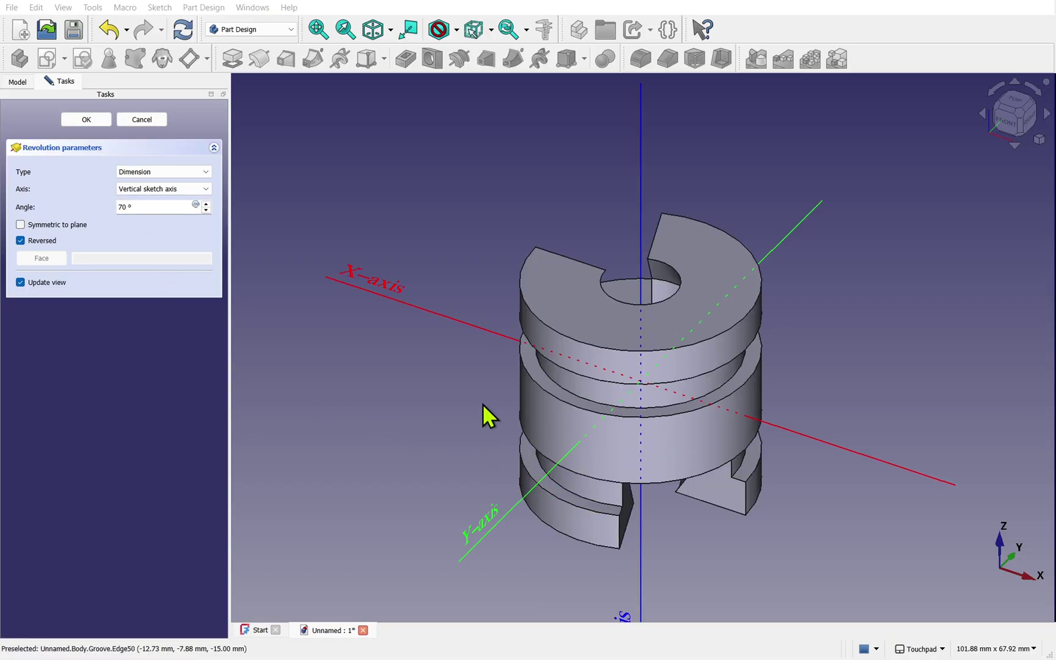
left_click(94, 119)
left_click_drag(613, 412, 783, 464, "alt")
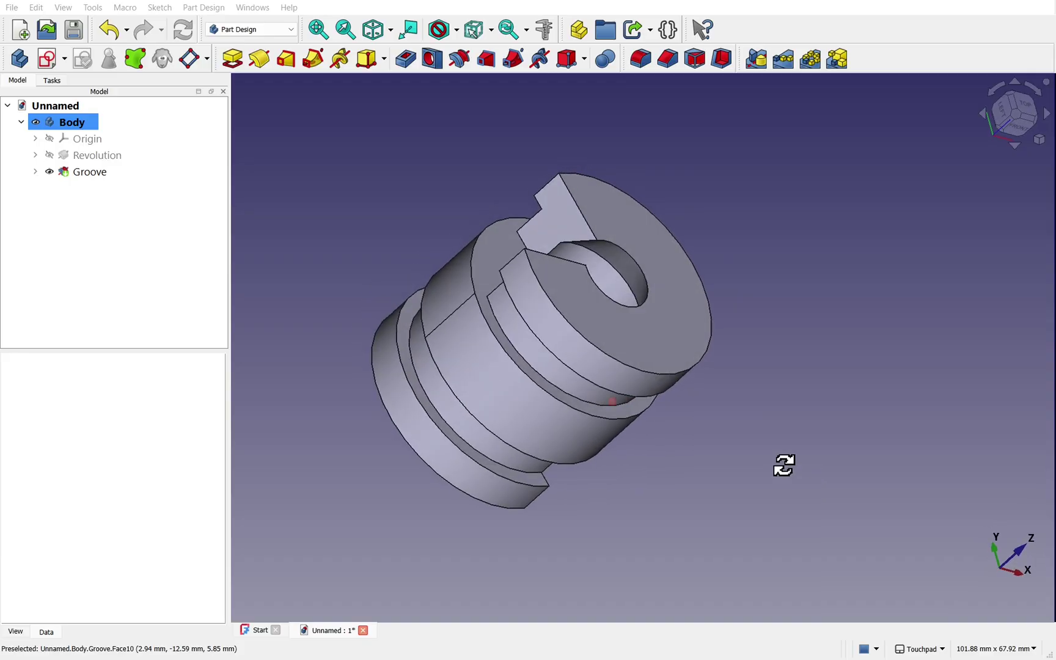
left_click(92, 156)
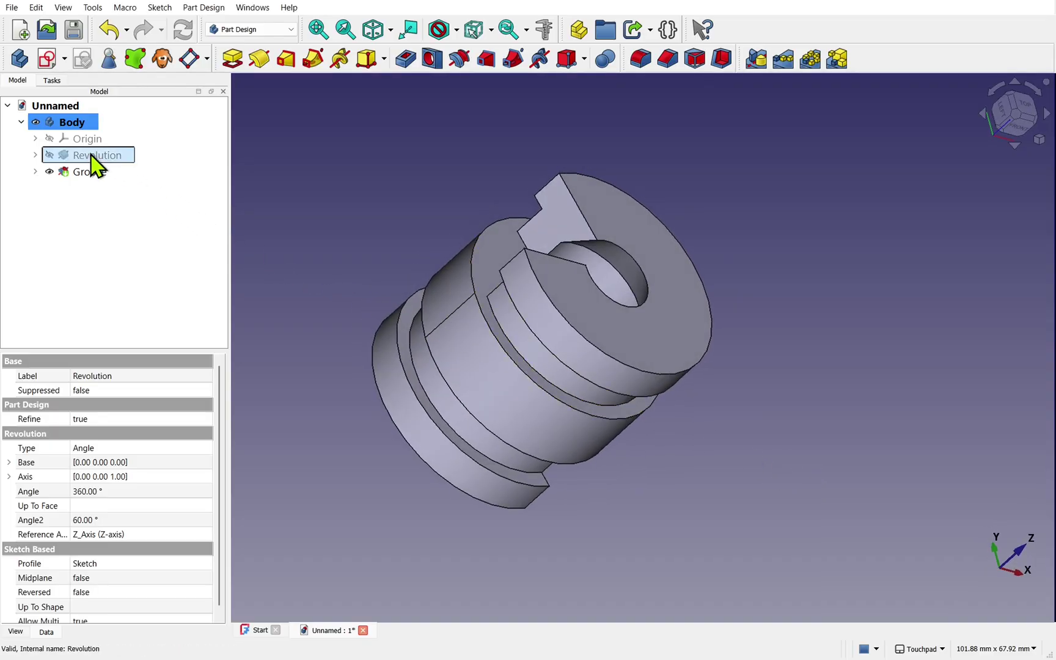
left_click(90, 173)
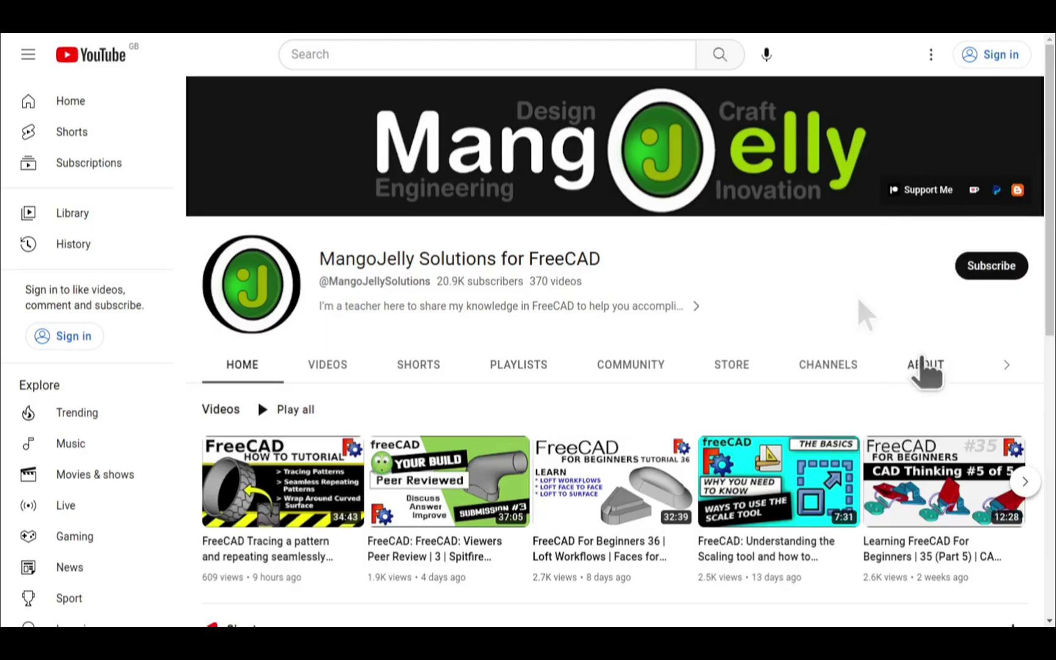
- Open the MangoJelly Solutions About page and highlight its three donation links
left_click(923, 365)
scroll(229, 477, "down", 3)
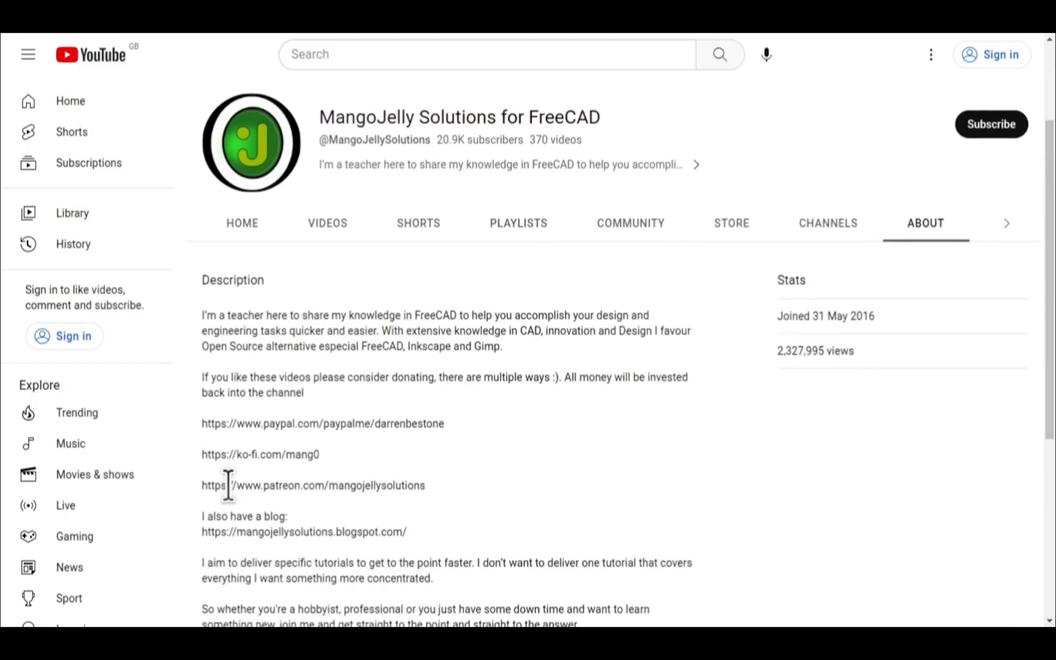
left_click_drag(420, 440, 201, 377)
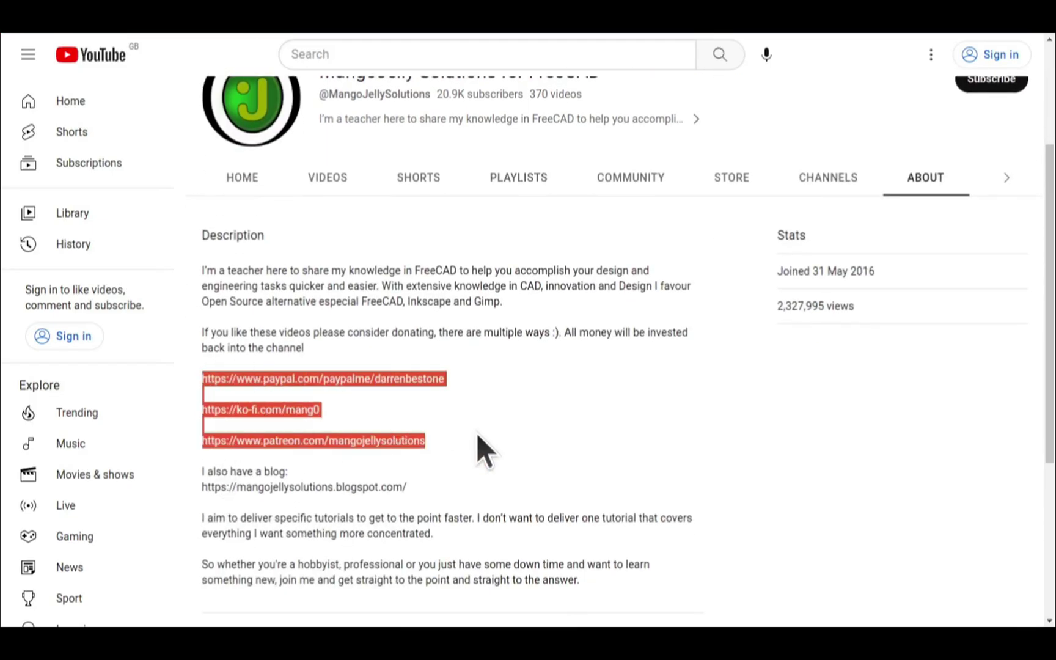